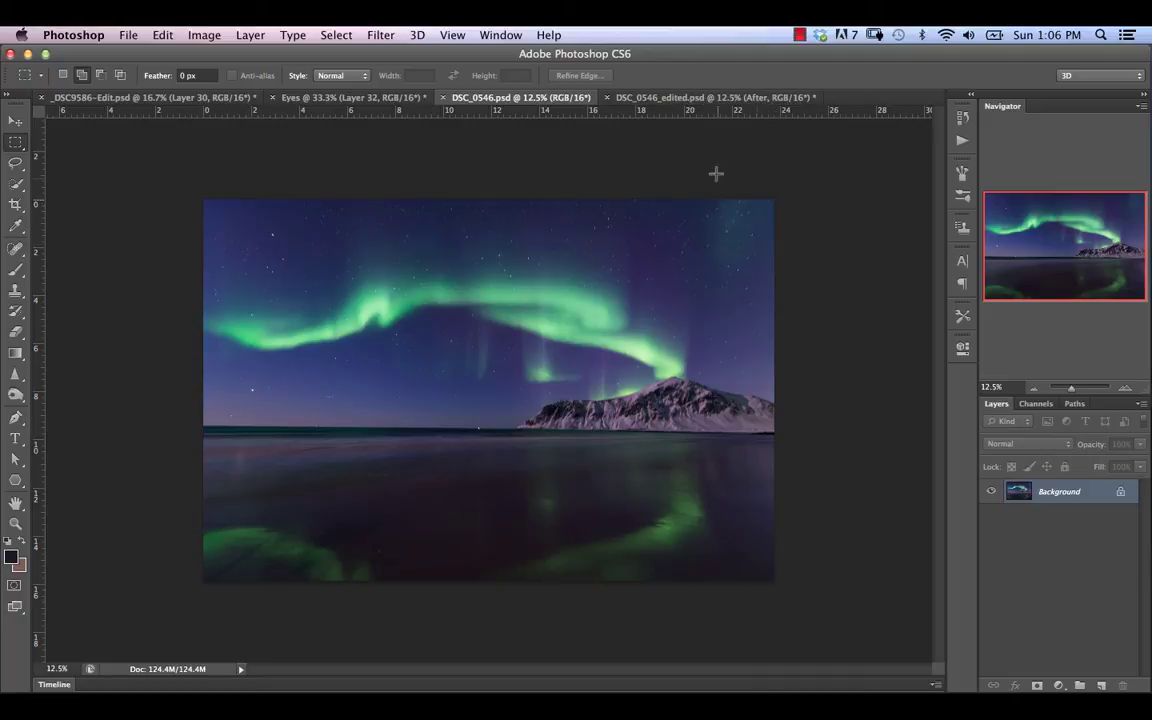
- Compare the original DSC_0546.psd with DSC_0546_edited.psd, hiding the After group in the edited file
{"action": "left_click", "coordinate": [773, 99]}
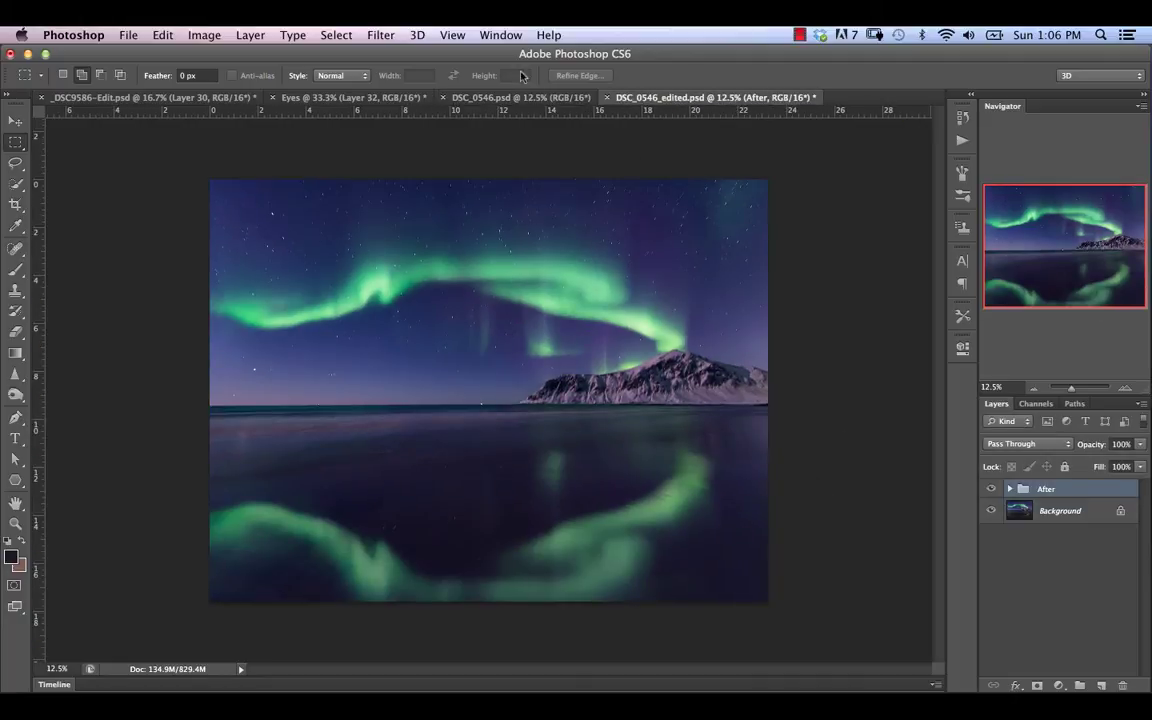
{"action": "left_click", "coordinate": [462, 95]}
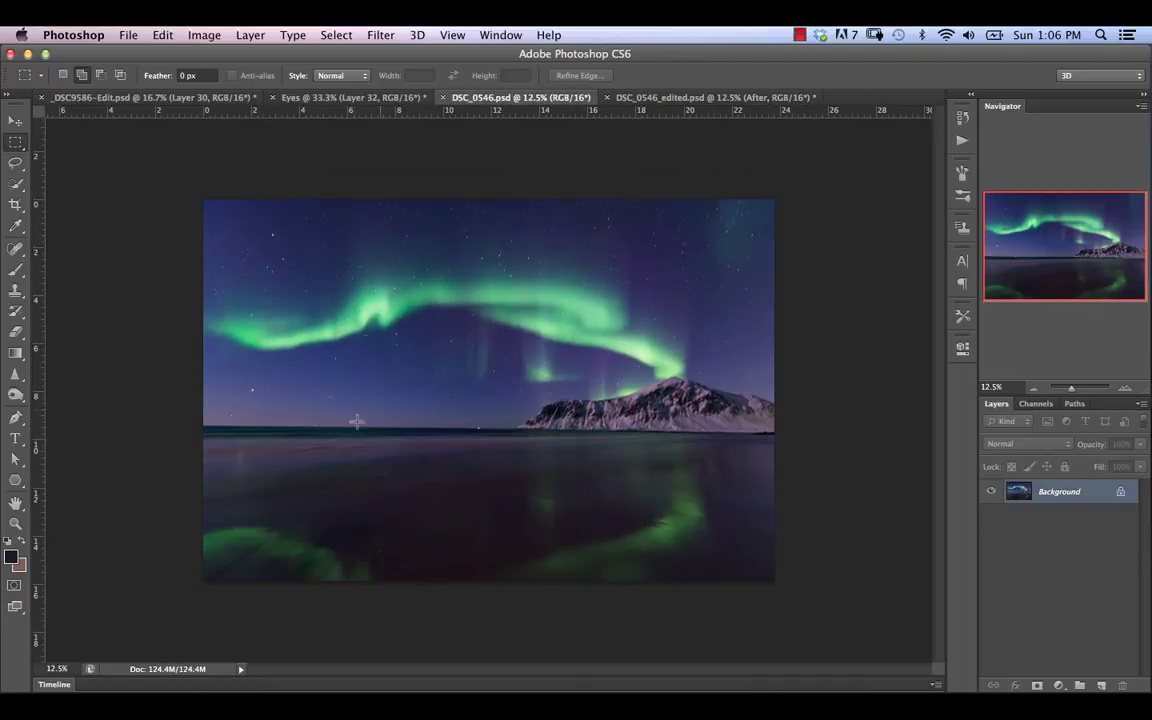
{"action": "left_click", "coordinate": [744, 99]}
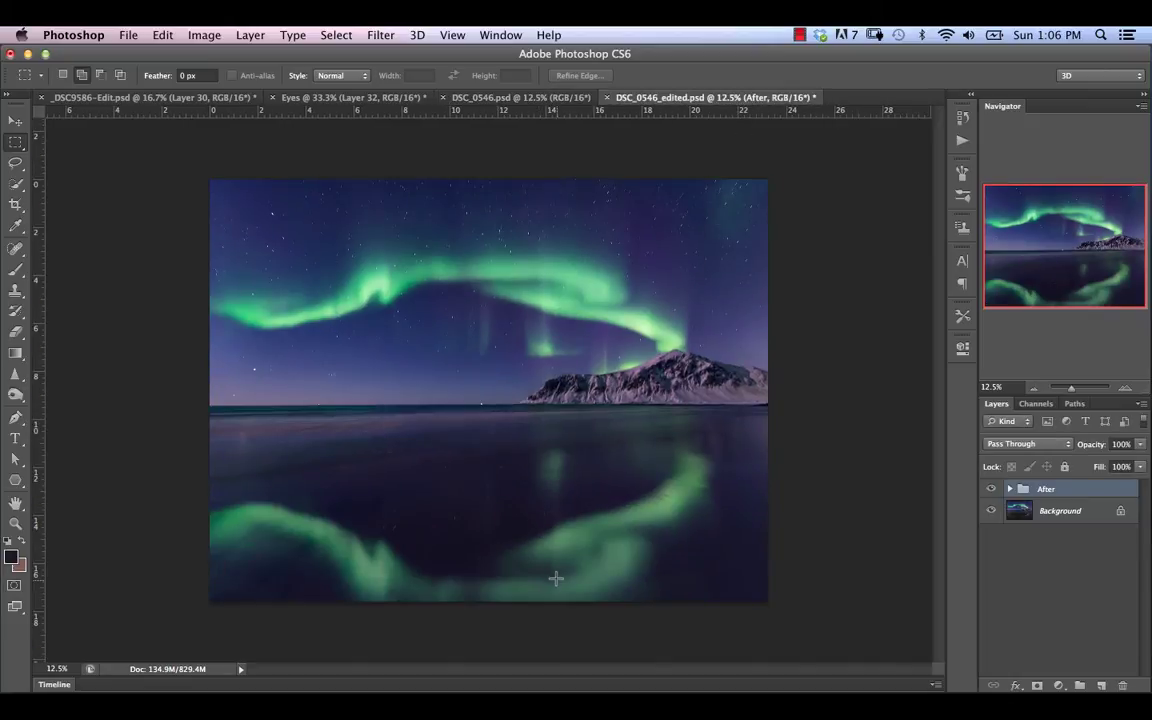
{"action": "left_click", "coordinate": [990, 488]}
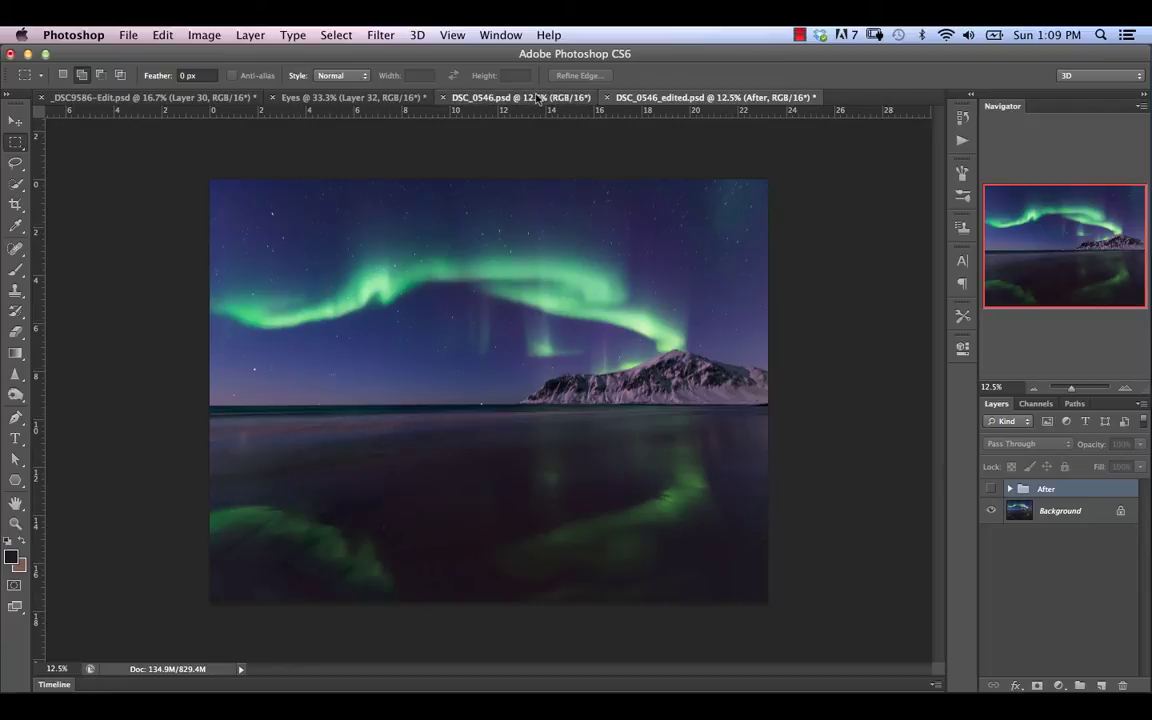
- In DSC_0546.psd, extend the canvas downward by anchoring it at the top centre and setting the height to 18.00 inches
{"action": "left_click", "coordinate": [538, 96]}
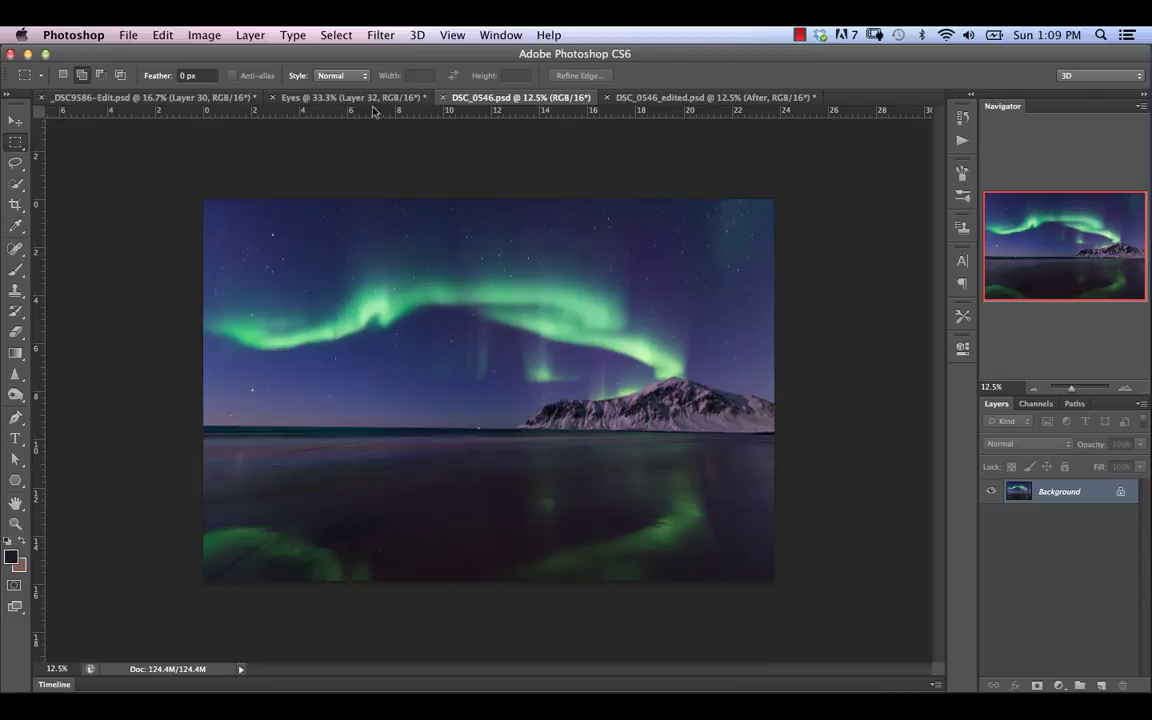
{"action": "left_click", "coordinate": [203, 36]}
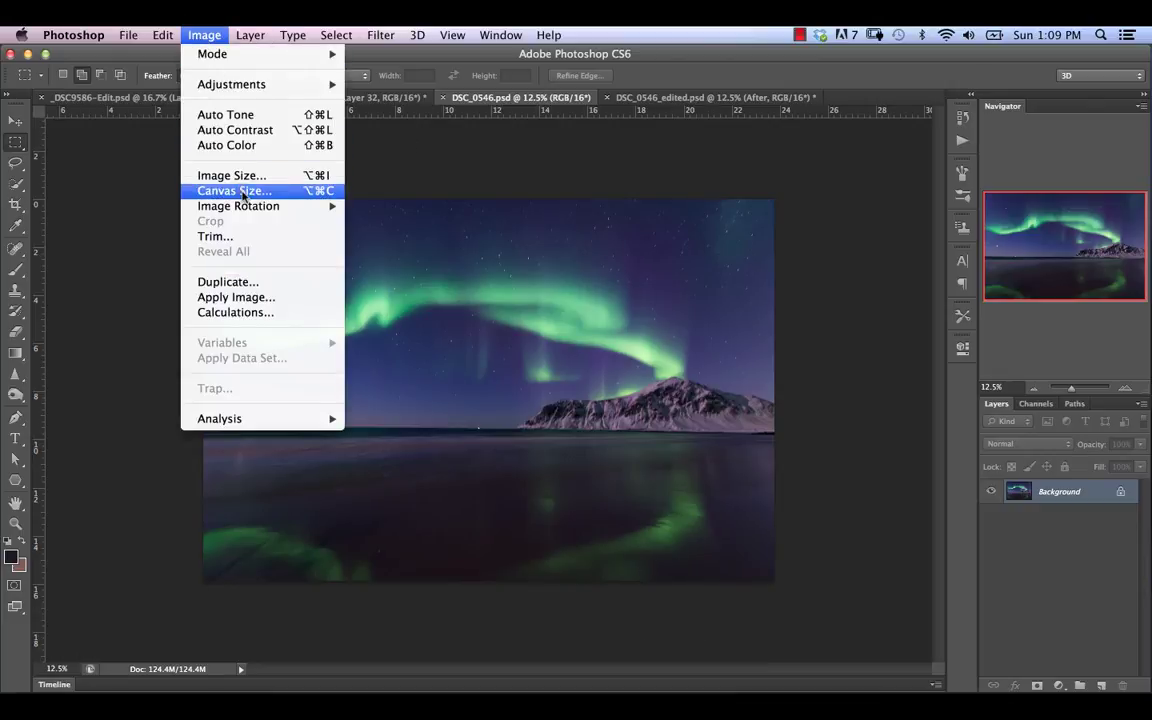
{"action": "left_click", "coordinate": [225, 188]}
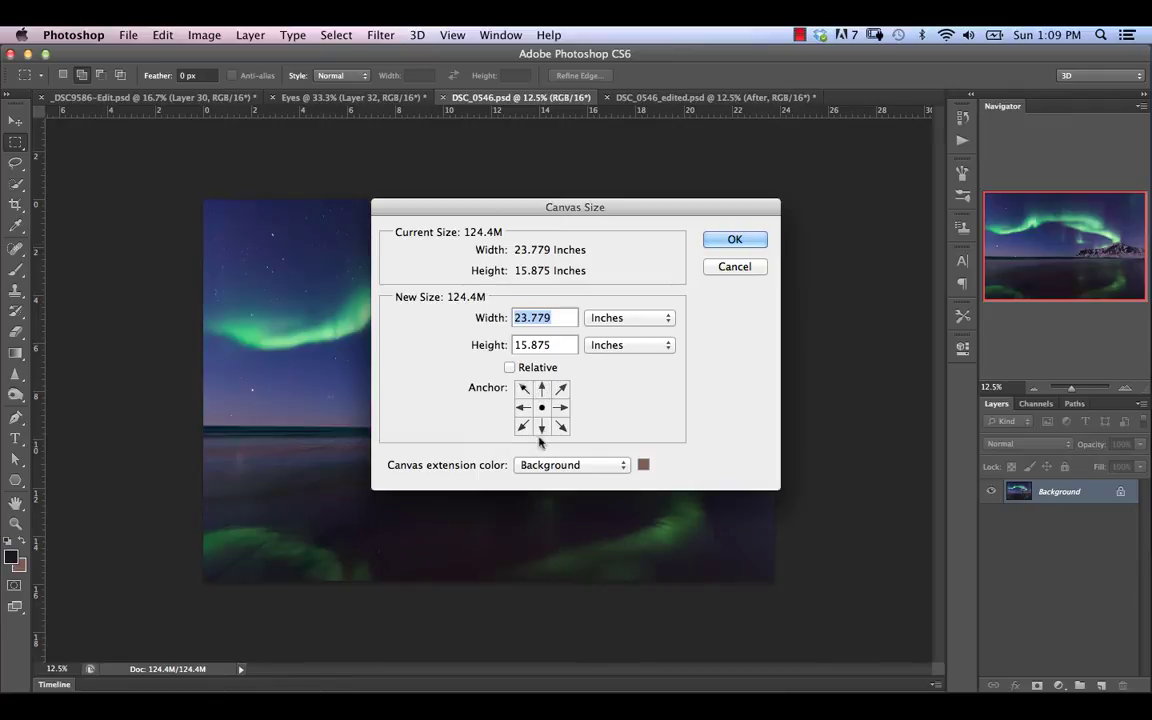
{"action": "left_click", "coordinate": [541, 388]}
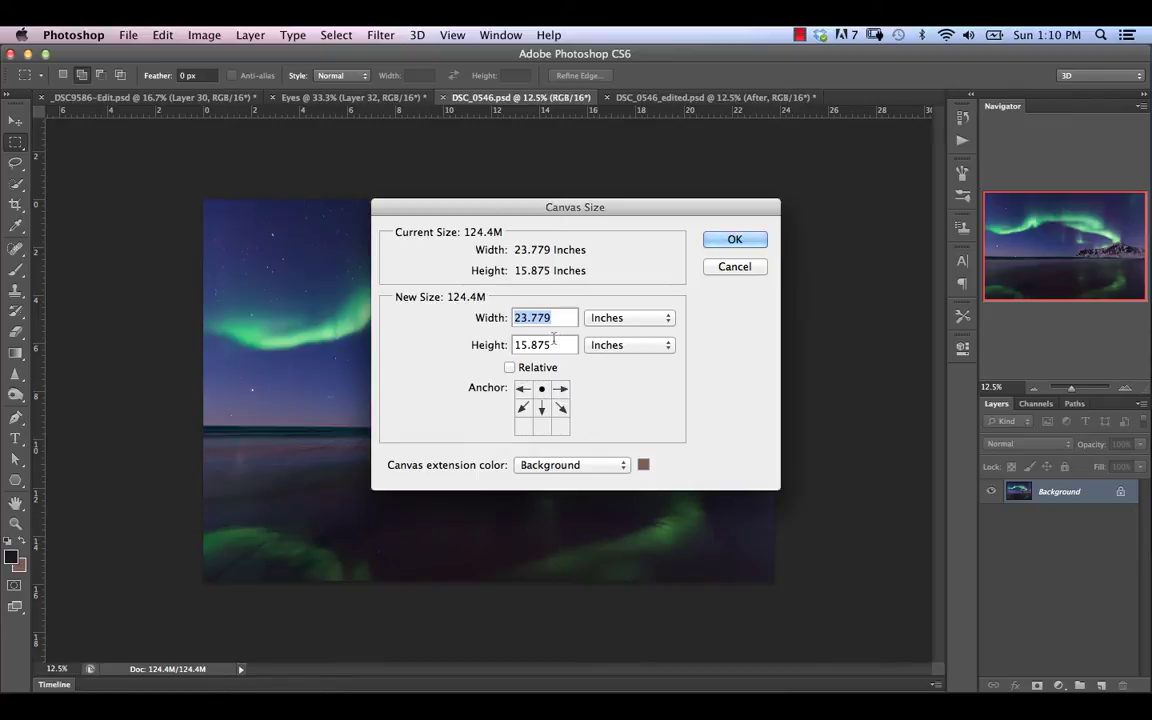
{"action": "key", "text": "Tab"}
{"action": "type", "text": "1800"}
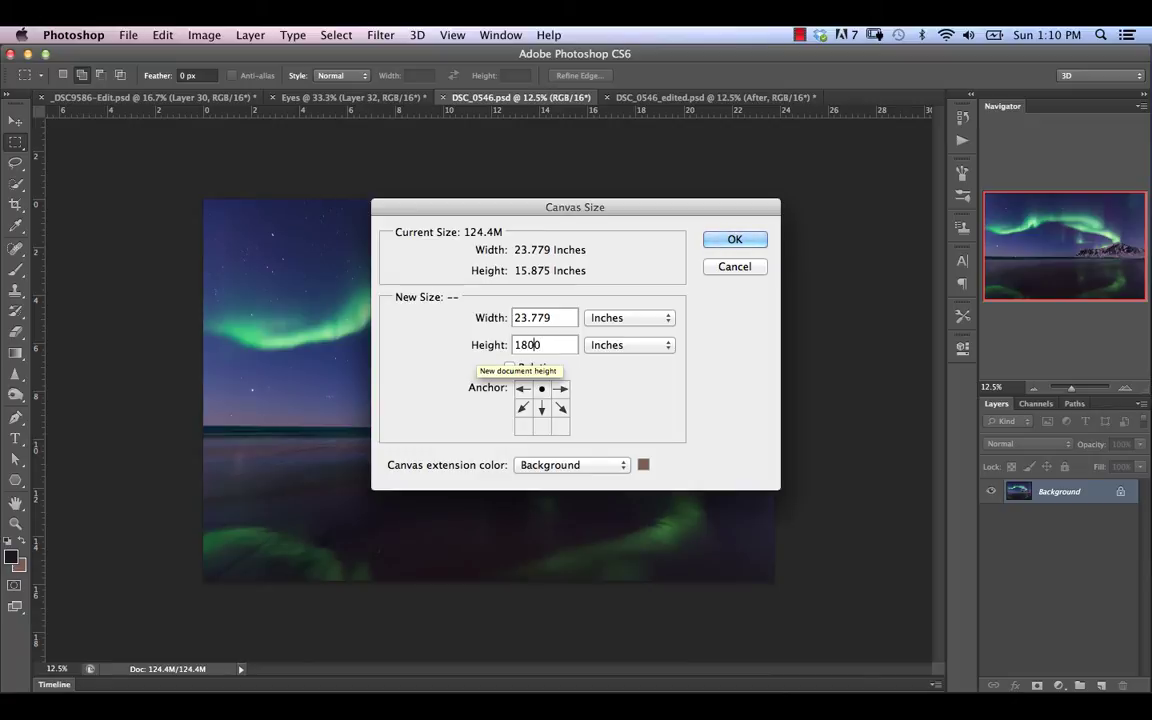
{"action": "left_click", "coordinate": [529, 344]}
{"action": "type", "text": "."}
{"action": "key", "text": "Return"}
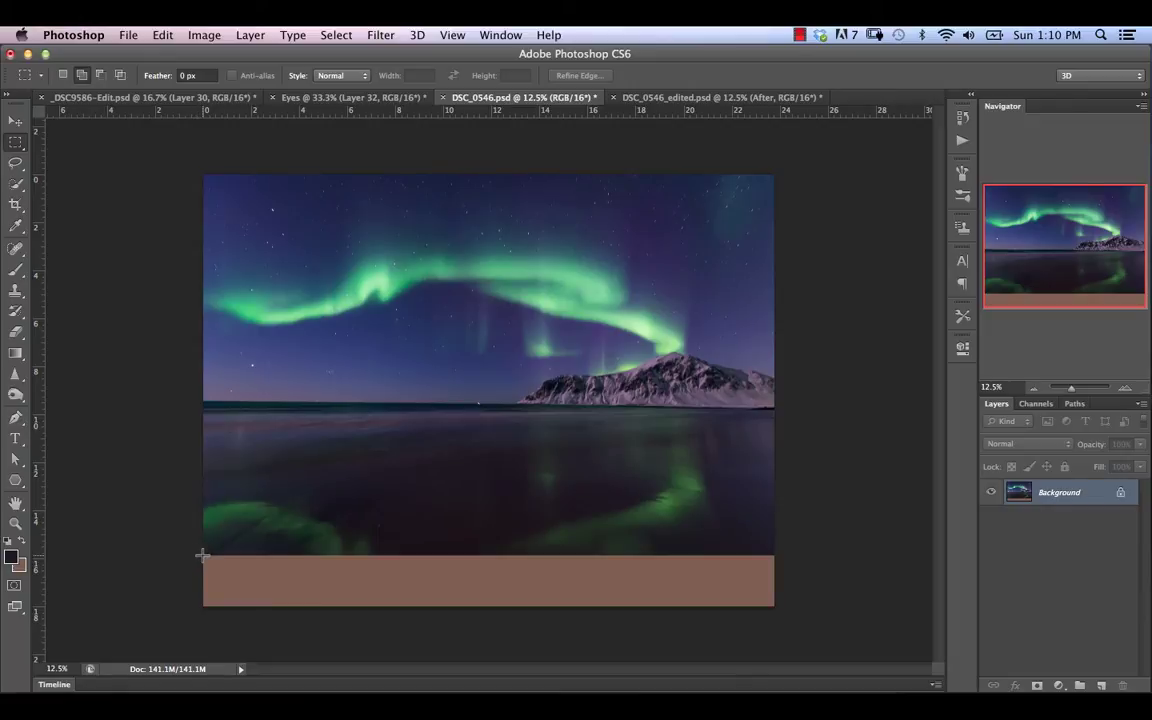
- Select the blank strip below the photo with a slight overlap, fill it with Content-Aware at 100% opacity, and deselect
{"action": "left_click_drag", "start_coordinate": [201, 555], "coordinate": [780, 660]}
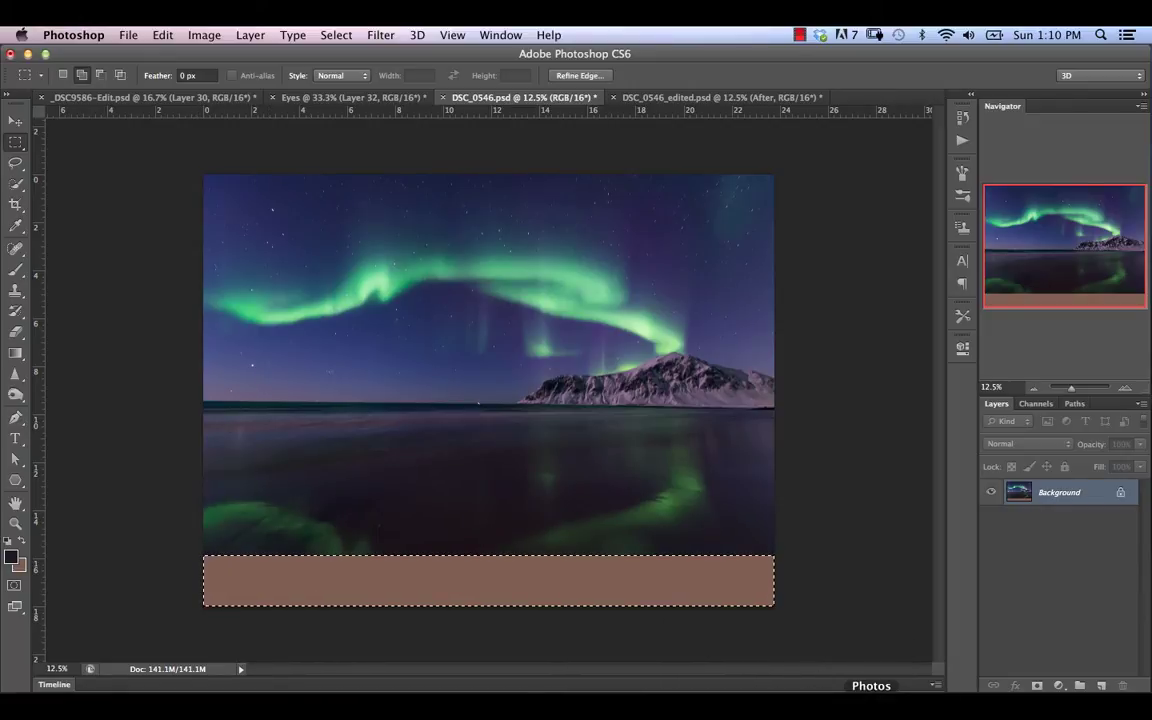
{"action": "left_click_drag", "start_coordinate": [776, 612], "coordinate": [173, 549]}
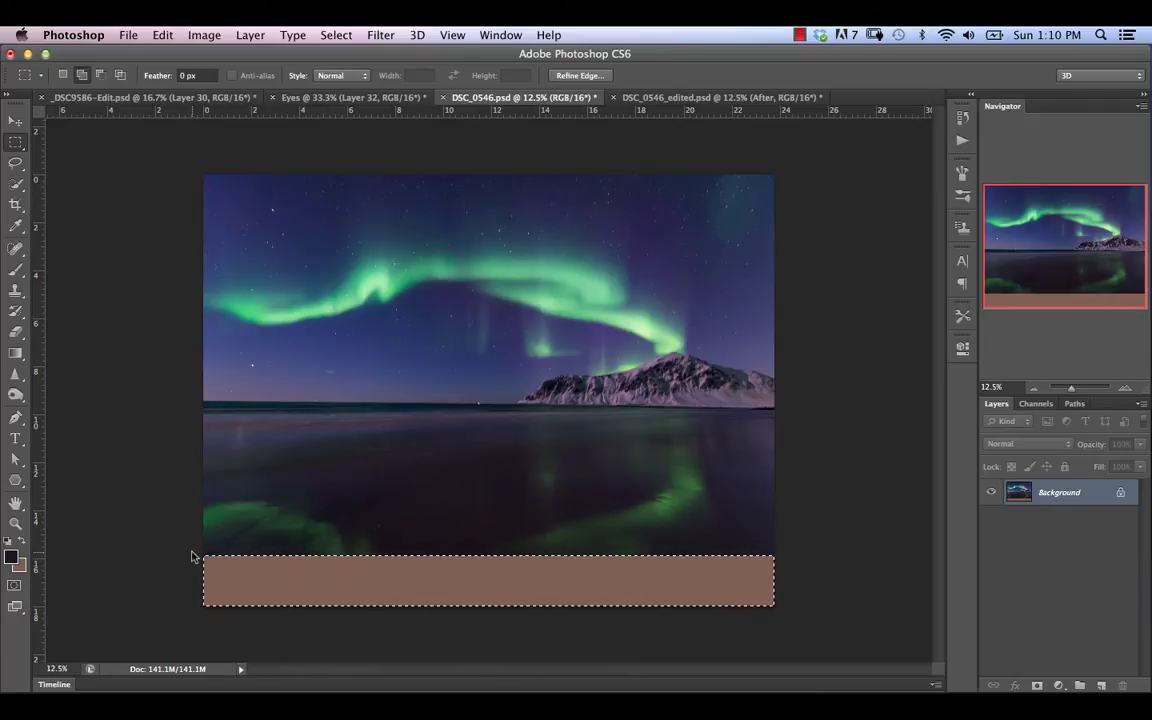
{"action": "left_click_drag", "start_coordinate": [193, 551], "coordinate": [790, 620]}
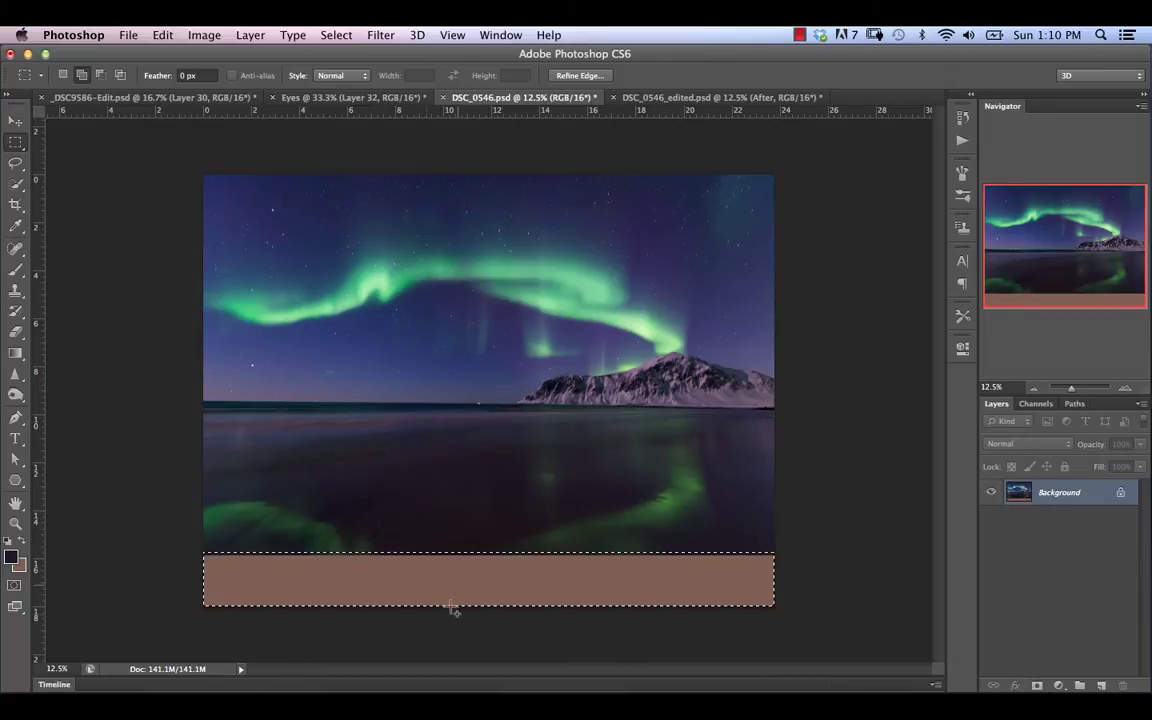
{"action": "left_click", "coordinate": [205, 36]}
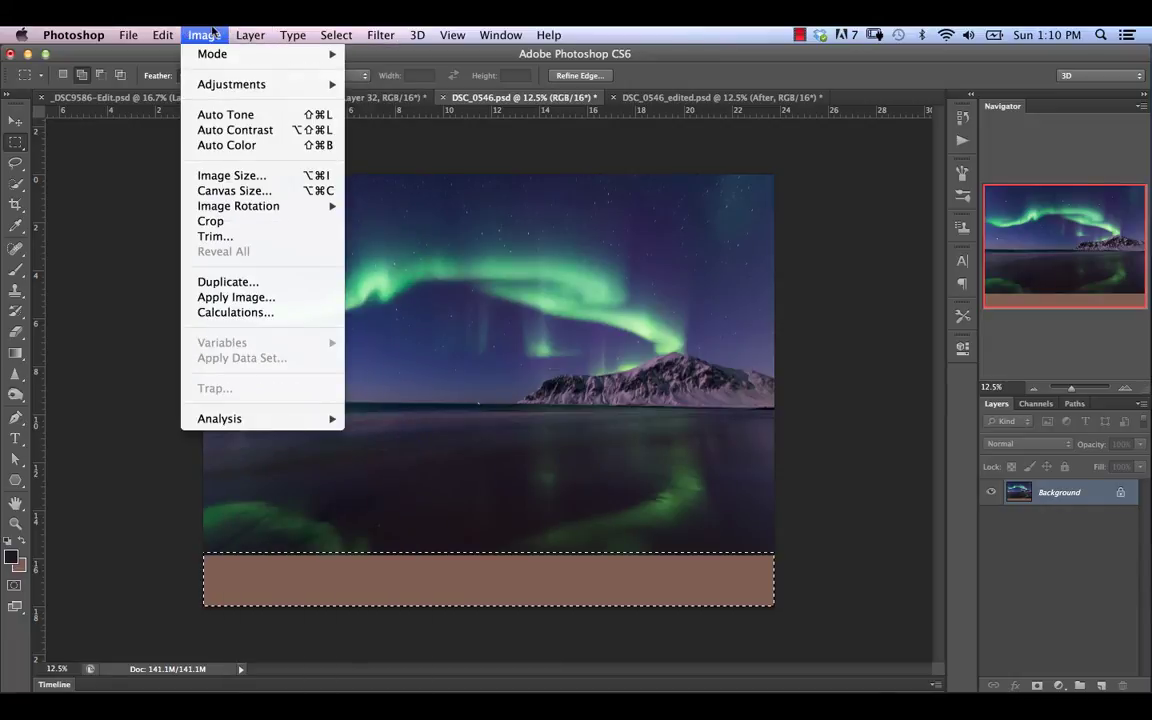
{"action": "mouse_move", "coordinate": [254, 32]}
{"action": "mouse_move", "coordinate": [157, 32]}
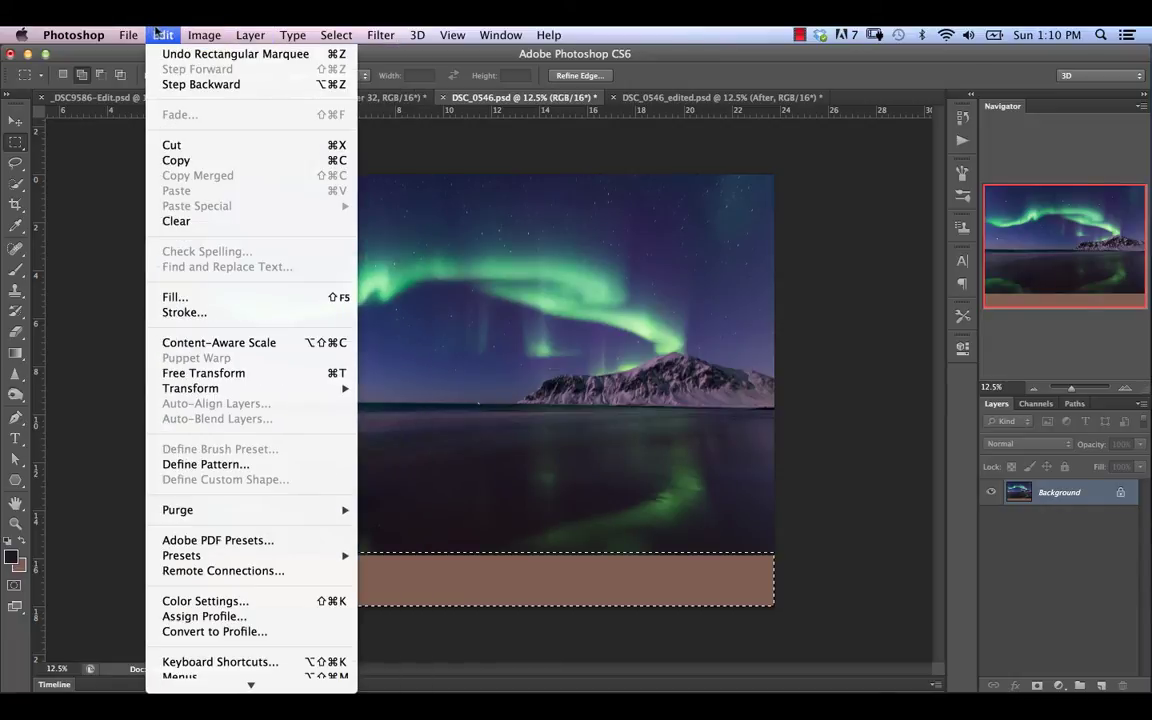
{"action": "left_click", "coordinate": [227, 298]}
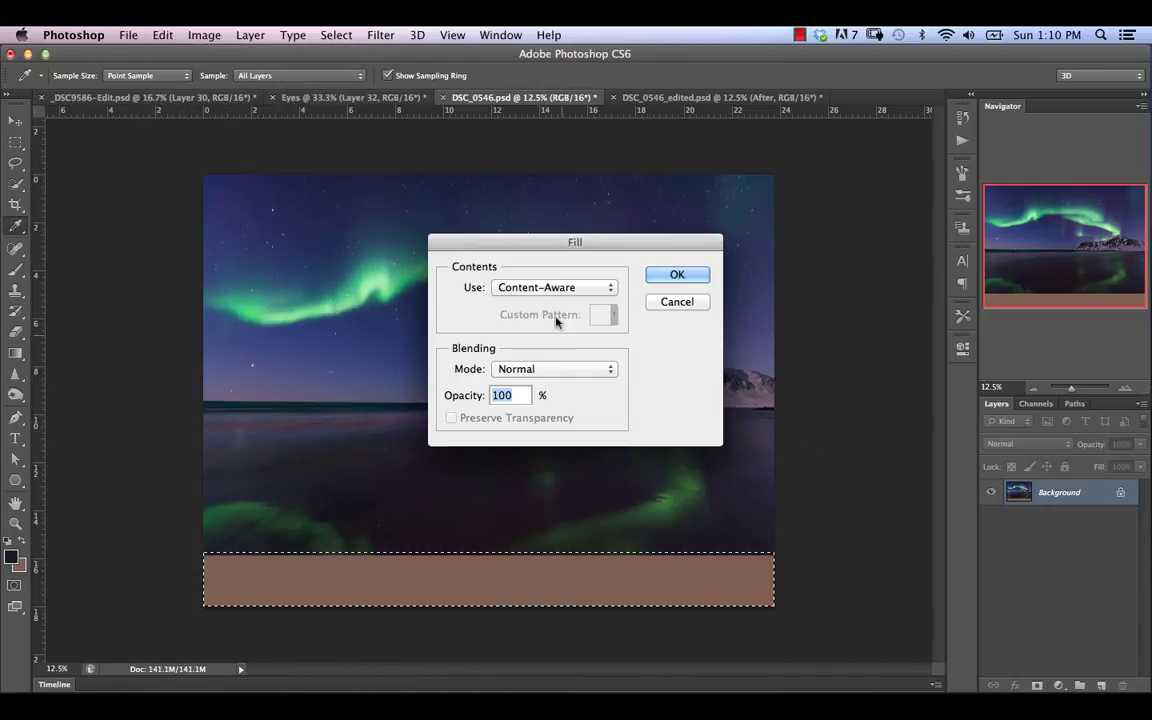
{"action": "left_click", "coordinate": [690, 274]}
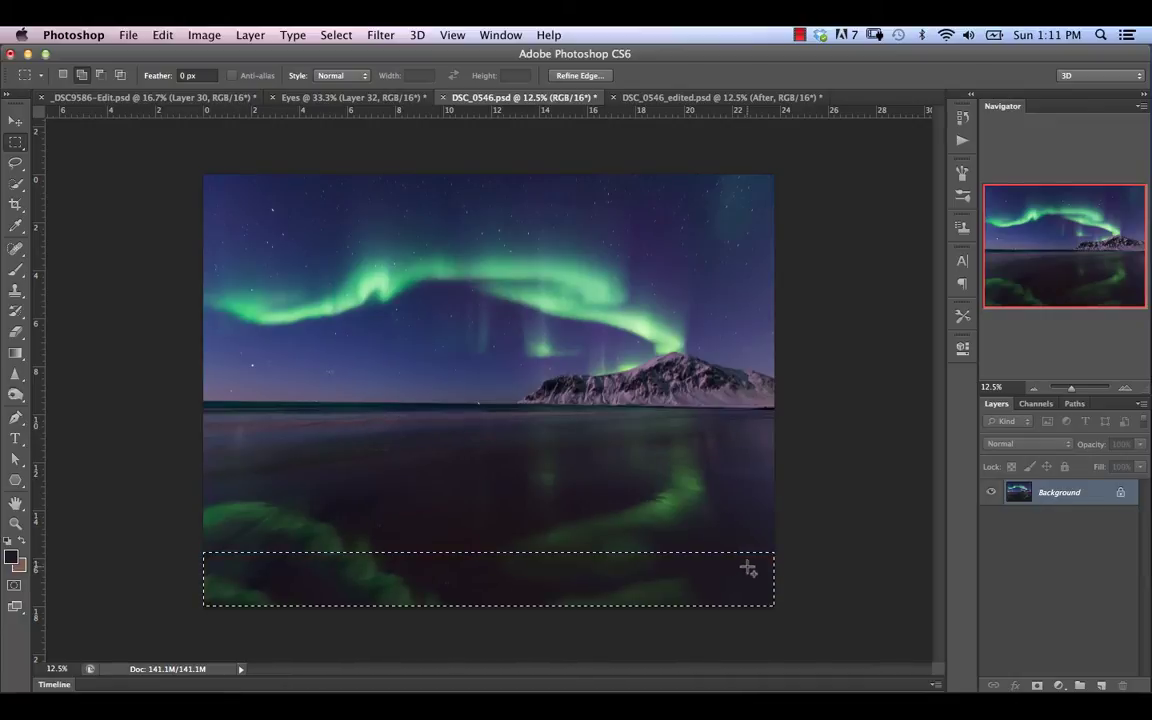
{"action": "key", "text": "super+d"}
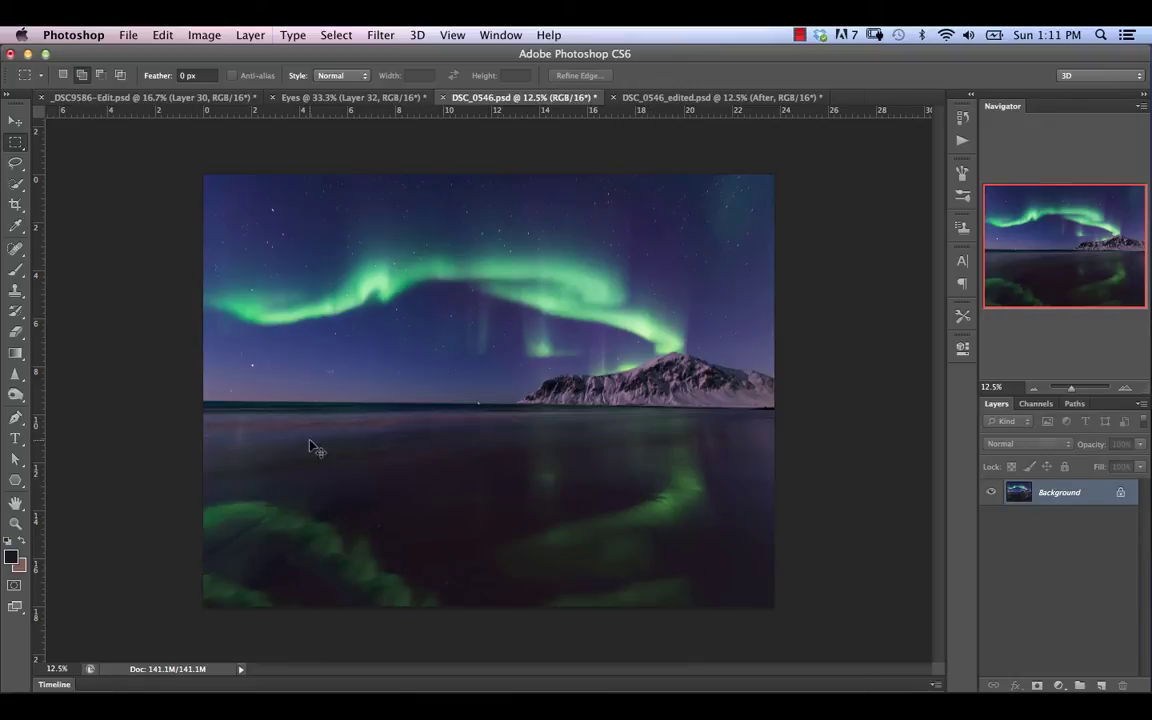
- Duplicate the Background layer and clone dark water over the repeated green patch at the photo's lower right, using Darken mode at 29% opacity
{"action": "key", "text": "super+j"}
{"action": "left_click", "coordinate": [16, 290]}
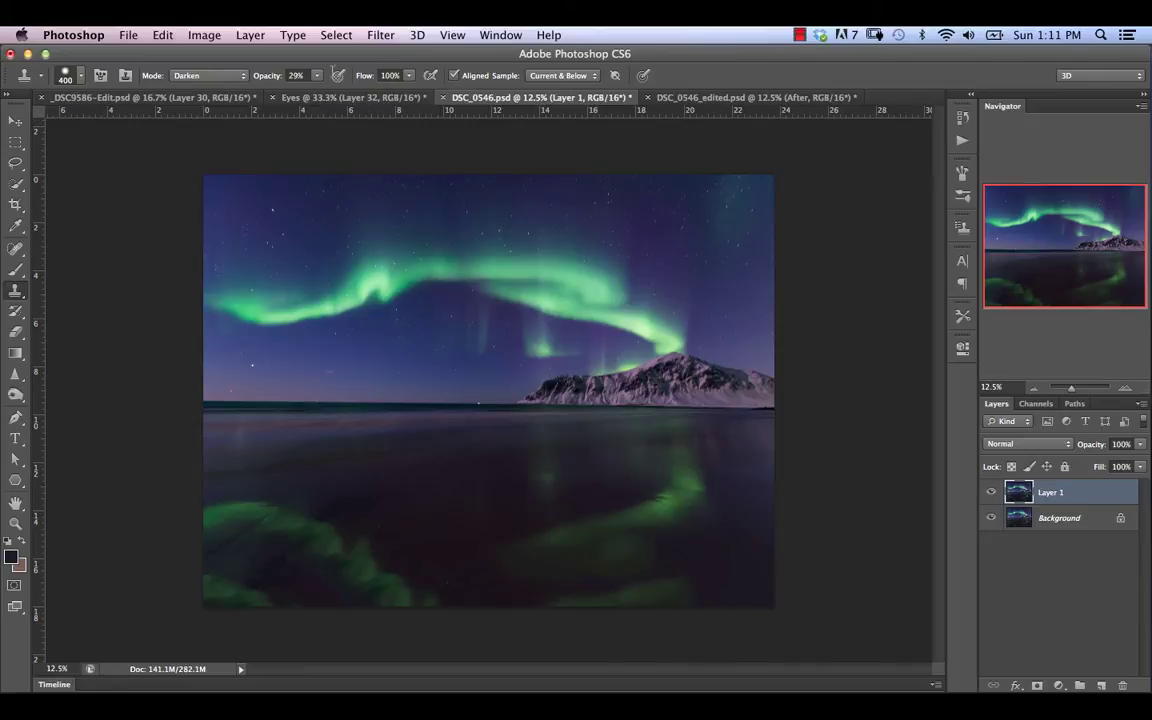
{"action": "left_click", "coordinate": [188, 75]}
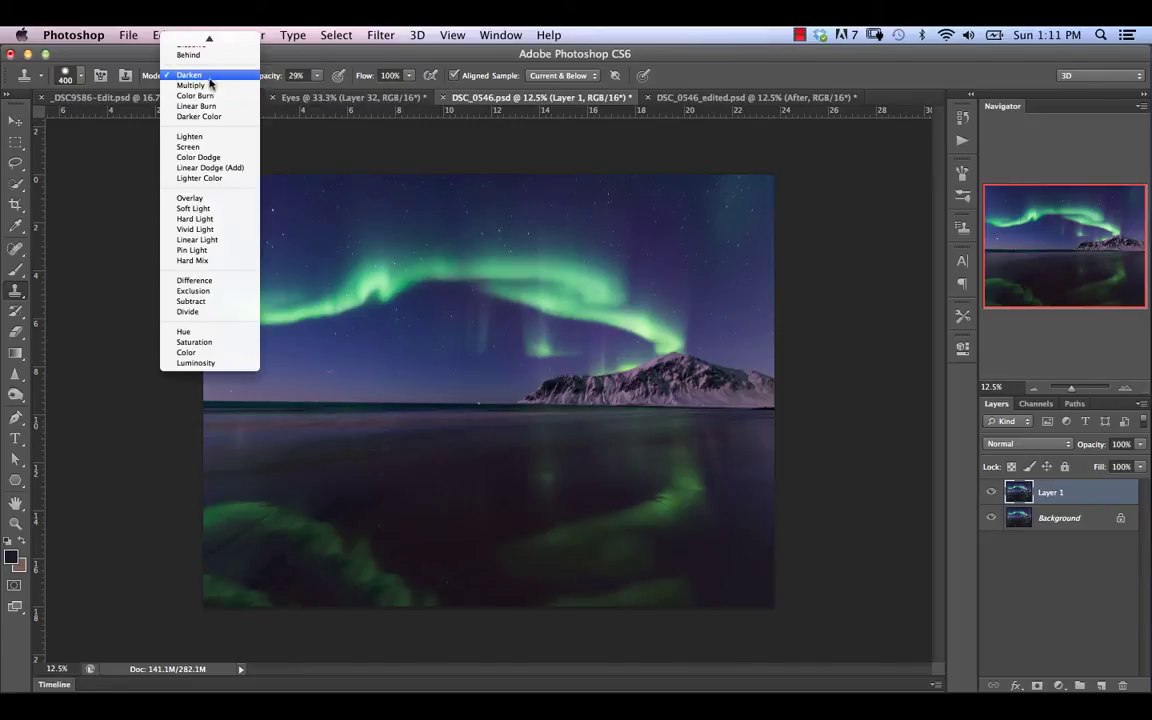
{"action": "left_click", "coordinate": [288, 52]}
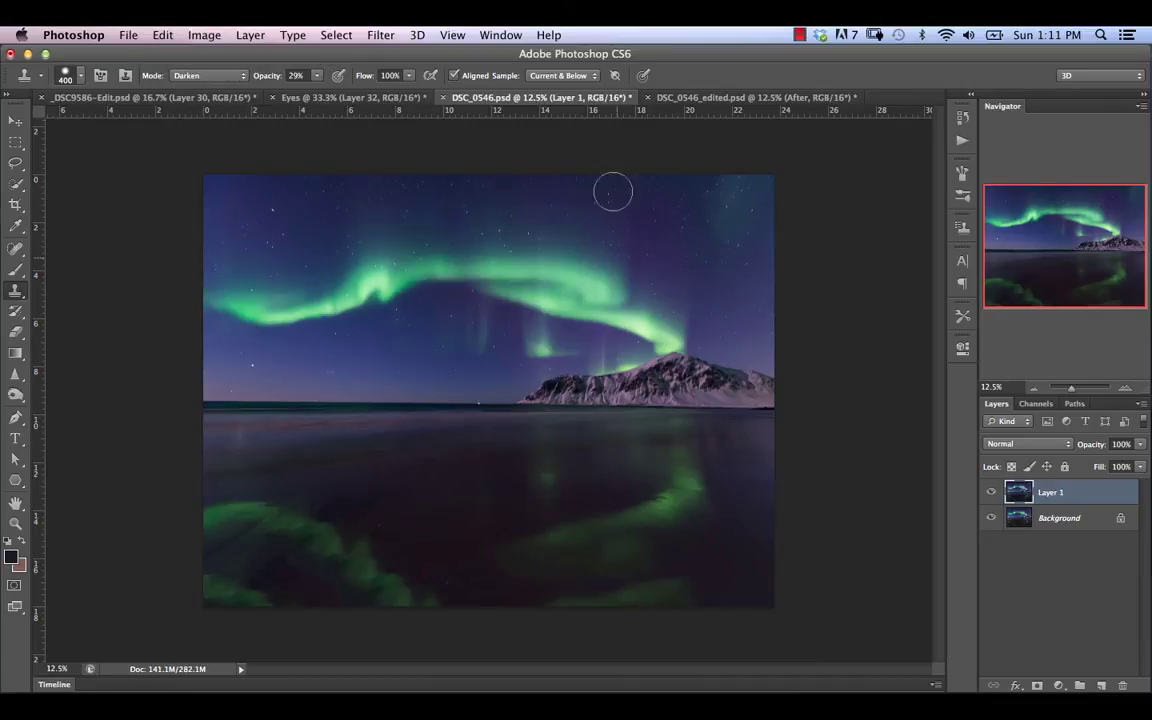
{"action": "mouse_move", "coordinate": [666, 600]}
{"action": "left_mouse_down"}
{"action": "mouse_move", "coordinate": [662, 617]}
{"action": "mouse_move", "coordinate": [661, 599]}
{"action": "left_mouse_up"}
{"action": "mouse_move", "coordinate": [708, 558]}
{"action": "left_mouse_down"}
{"action": "mouse_move", "coordinate": [622, 604]}
{"action": "mouse_move", "coordinate": [697, 553]}
{"action": "mouse_move", "coordinate": [676, 583]}
{"action": "mouse_move", "coordinate": [705, 576]}
{"action": "mouse_move", "coordinate": [620, 599]}
{"action": "mouse_move", "coordinate": [633, 599]}
{"action": "left_mouse_up"}
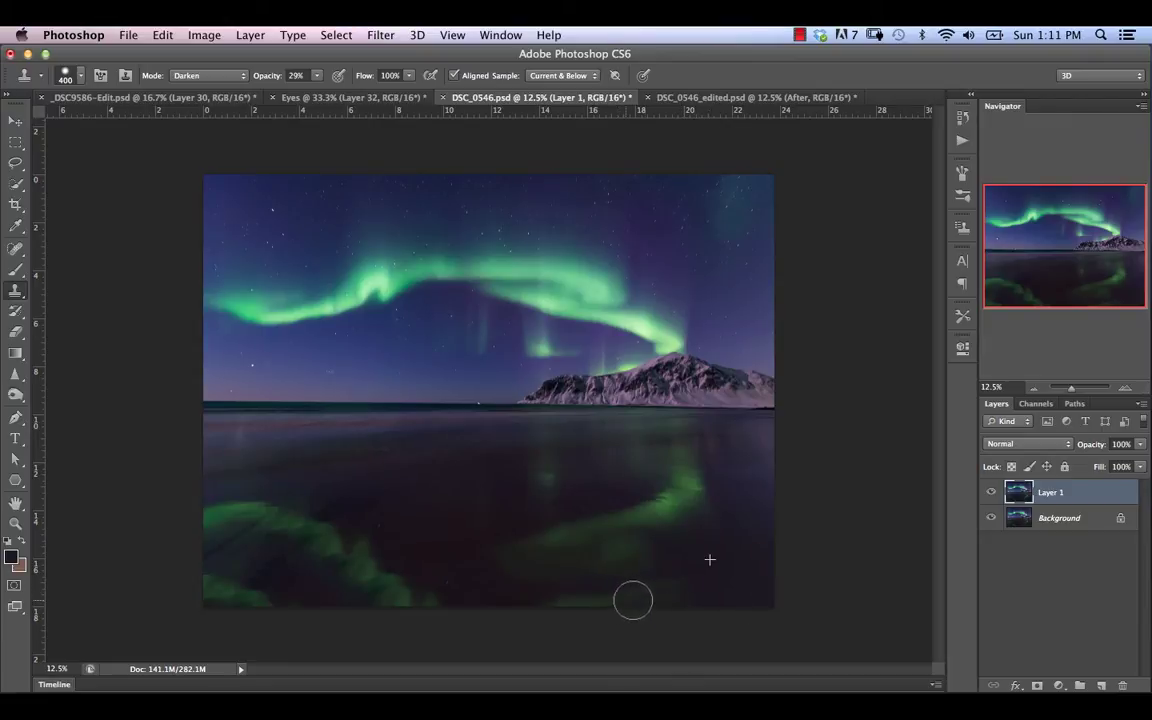
{"action": "left_click", "coordinate": [527, 591], "text": "alt"}
{"action": "mouse_move", "coordinate": [545, 605]}
{"action": "left_mouse_down"}
{"action": "mouse_move", "coordinate": [590, 604]}
{"action": "mouse_move", "coordinate": [699, 554]}
{"action": "left_mouse_up"}
{"action": "mouse_move", "coordinate": [630, 597]}
{"action": "left_mouse_down"}
{"action": "mouse_move", "coordinate": [699, 558]}
{"action": "mouse_move", "coordinate": [630, 599]}
{"action": "mouse_move", "coordinate": [694, 563]}
{"action": "mouse_move", "coordinate": [694, 600]}
{"action": "mouse_move", "coordinate": [586, 609]}
{"action": "mouse_move", "coordinate": [522, 594]}
{"action": "mouse_move", "coordinate": [603, 607]}
{"action": "mouse_move", "coordinate": [440, 597]}
{"action": "mouse_move", "coordinate": [702, 553]}
{"action": "mouse_move", "coordinate": [617, 597]}
{"action": "mouse_move", "coordinate": [667, 607]}
{"action": "mouse_move", "coordinate": [587, 607]}
{"action": "mouse_move", "coordinate": [684, 607]}
{"action": "mouse_move", "coordinate": [433, 594]}
{"action": "mouse_move", "coordinate": [424, 555]}
{"action": "mouse_move", "coordinate": [517, 602]}
{"action": "mouse_move", "coordinate": [638, 584]}
{"action": "mouse_move", "coordinate": [440, 568]}
{"action": "mouse_move", "coordinate": [432, 553]}
{"action": "mouse_move", "coordinate": [418, 612]}
{"action": "left_mouse_up"}
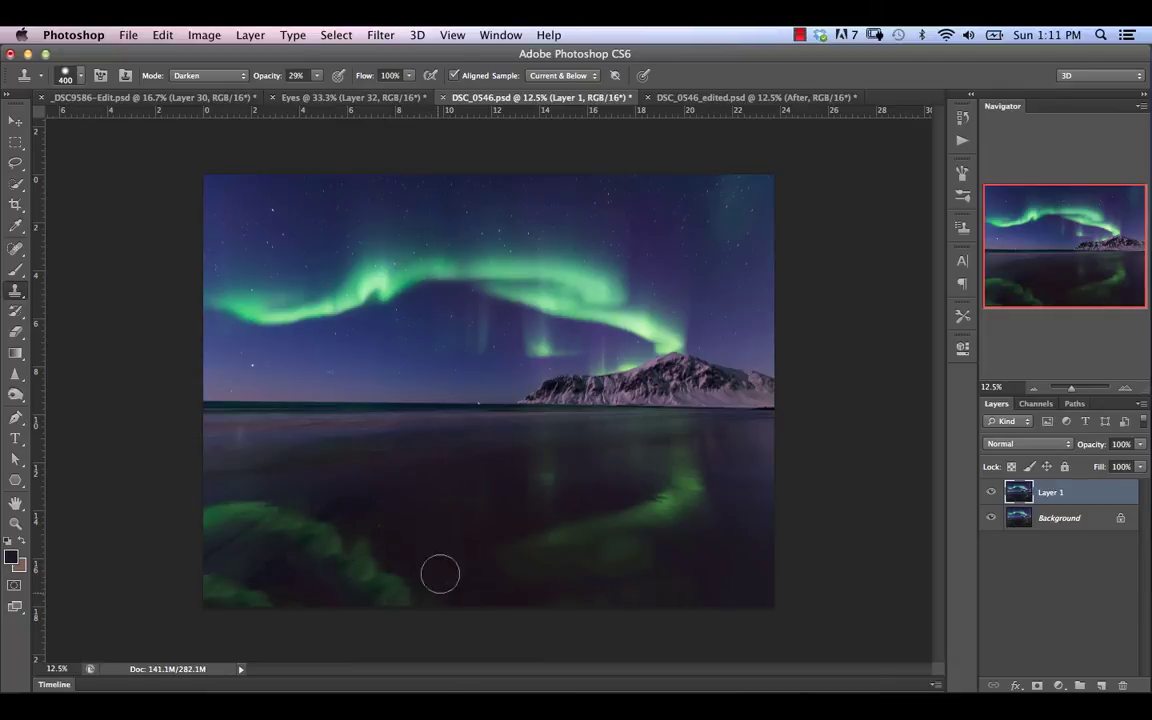
- Clone dark water over the green patch in the photo's lower-left corner and touch up the remaining spots along the bottom edge
{"action": "mouse_move", "coordinate": [440, 568]}
{"action": "left_mouse_down"}
{"action": "mouse_move", "coordinate": [399, 612]}
{"action": "mouse_move", "coordinate": [424, 535]}
{"action": "mouse_move", "coordinate": [429, 602]}
{"action": "mouse_move", "coordinate": [422, 549]}
{"action": "mouse_move", "coordinate": [378, 614]}
{"action": "mouse_move", "coordinate": [406, 604]}
{"action": "mouse_move", "coordinate": [409, 501]}
{"action": "mouse_move", "coordinate": [378, 535]}
{"action": "mouse_move", "coordinate": [403, 527]}
{"action": "mouse_move", "coordinate": [256, 600]}
{"action": "left_mouse_up"}
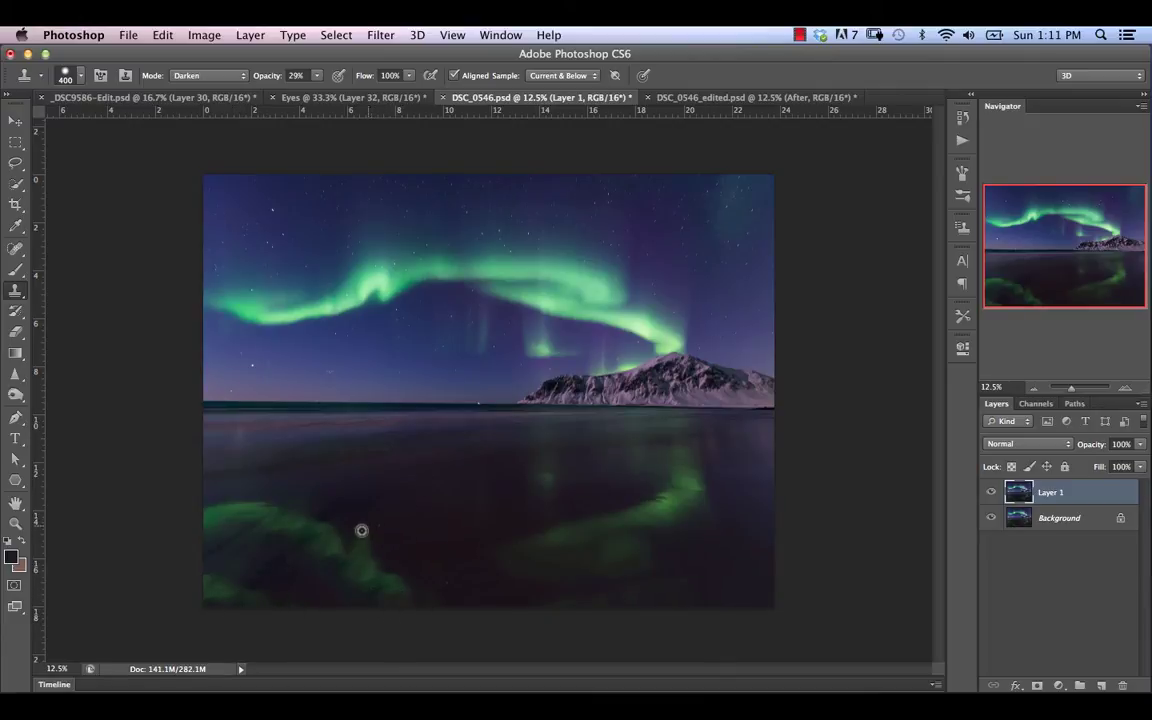
{"action": "mouse_move", "coordinate": [316, 553]}
{"action": "left_mouse_down"}
{"action": "mouse_move", "coordinate": [228, 598]}
{"action": "mouse_move", "coordinate": [203, 584]}
{"action": "mouse_move", "coordinate": [275, 595]}
{"action": "mouse_move", "coordinate": [283, 607]}
{"action": "left_mouse_up"}
{"action": "left_click", "coordinate": [283, 563], "text": "alt"}
{"action": "left_click", "coordinate": [234, 573], "text": "alt"}
{"action": "left_click", "coordinate": [256, 558], "text": "alt"}
{"action": "left_click", "coordinate": [242, 563], "text": "alt"}
{"action": "left_click", "coordinate": [241, 567], "text": "alt"}
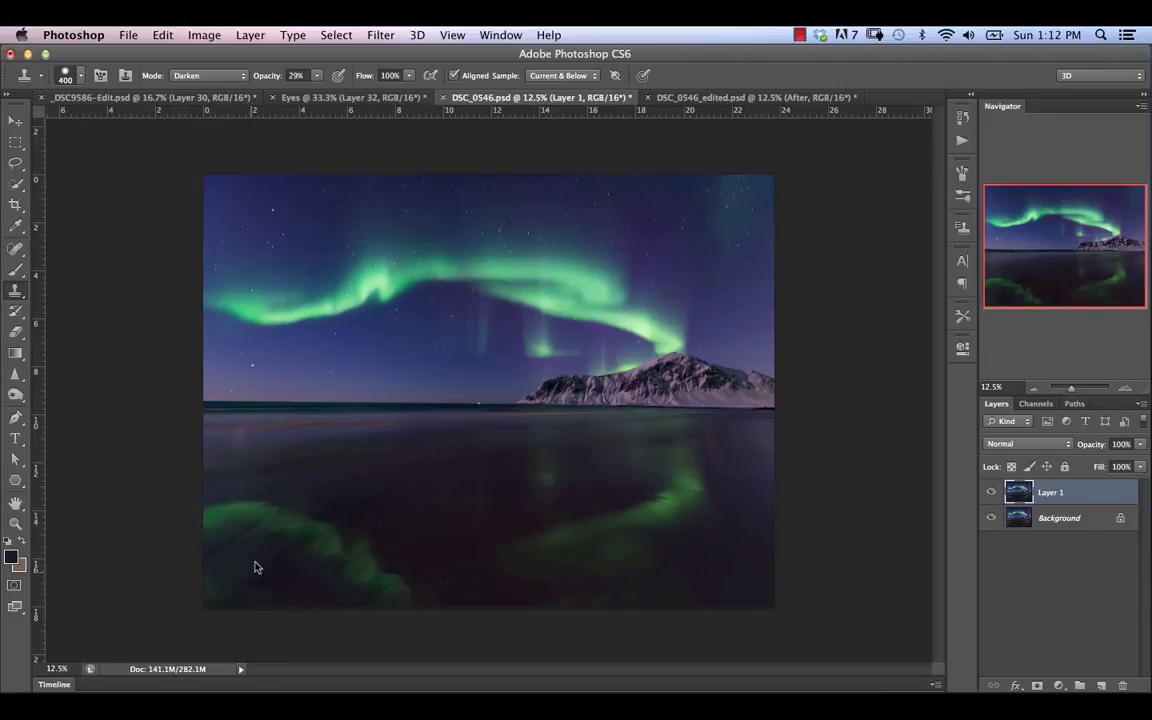
{"action": "mouse_move", "coordinate": [214, 584]}
{"action": "left_mouse_down"}
{"action": "mouse_move", "coordinate": [257, 591]}
{"action": "mouse_move", "coordinate": [220, 607]}
{"action": "left_mouse_up"}
{"action": "left_click", "coordinate": [231, 558], "text": "alt"}
{"action": "left_click", "coordinate": [241, 565], "text": "alt"}
{"action": "left_click", "coordinate": [242, 573], "text": "alt"}
{"action": "mouse_move", "coordinate": [251, 581]}
{"action": "left_mouse_down"}
{"action": "mouse_move", "coordinate": [249, 599]}
{"action": "mouse_move", "coordinate": [527, 594]}
{"action": "mouse_move", "coordinate": [569, 603]}
{"action": "mouse_move", "coordinate": [612, 635]}
{"action": "left_mouse_up"}
{"action": "mouse_move", "coordinate": [712, 560]}
{"action": "left_mouse_down"}
{"action": "mouse_move", "coordinate": [643, 597]}
{"action": "mouse_move", "coordinate": [700, 590]}
{"action": "left_mouse_up"}
{"action": "left_click_drag", "start_coordinate": [420, 600], "coordinate": [225, 600]}
- Straighten the photo along the sea horizon with the Crop tool and apply the crop
{"action": "left_click", "coordinate": [15, 204]}
{"action": "left_click", "coordinate": [276, 77]}
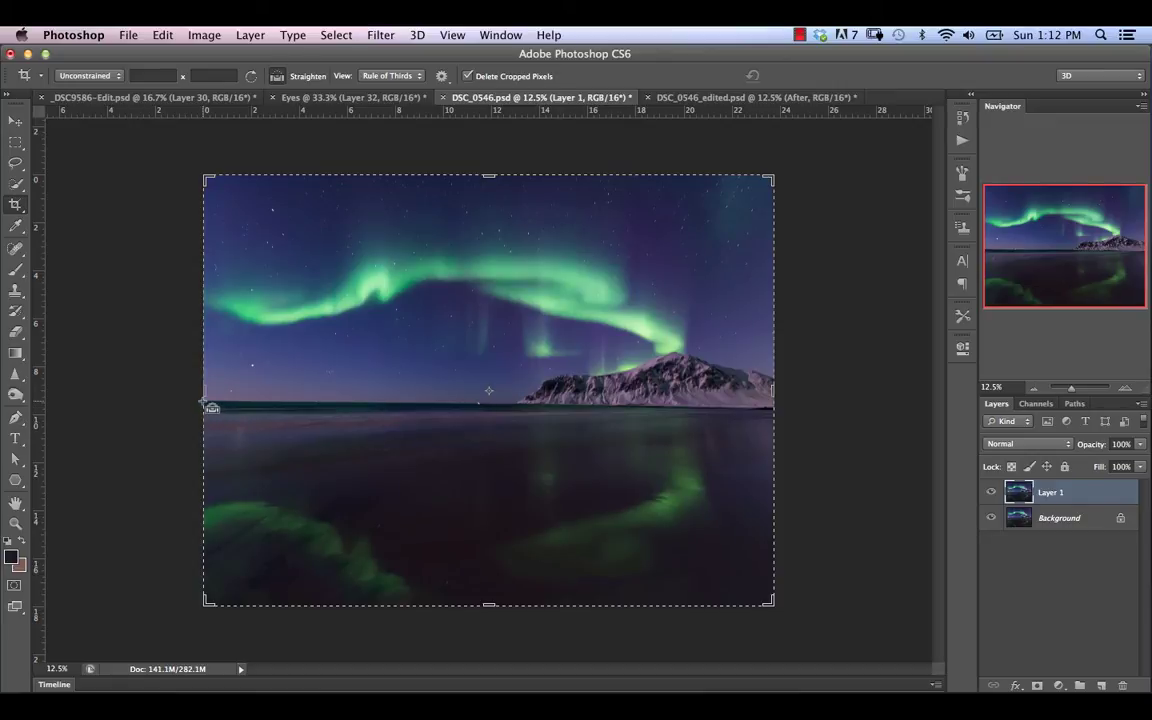
{"action": "left_click_drag", "start_coordinate": [203, 403], "coordinate": [720, 431]}
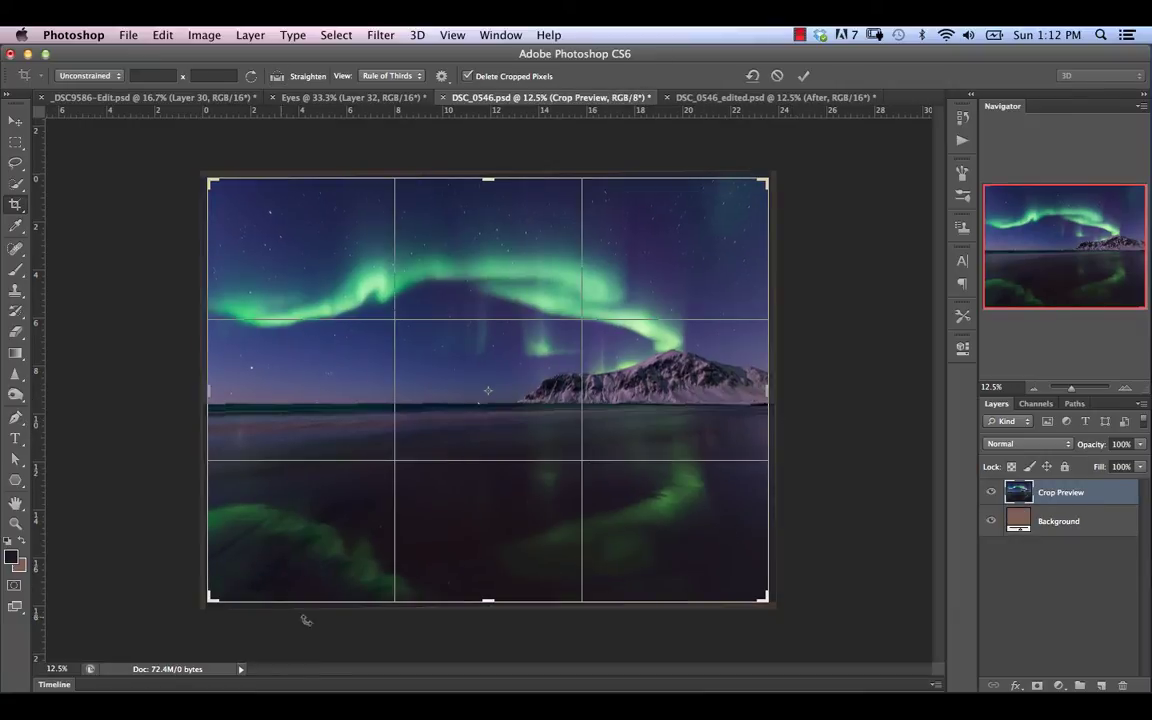
{"action": "key", "text": "Return"}
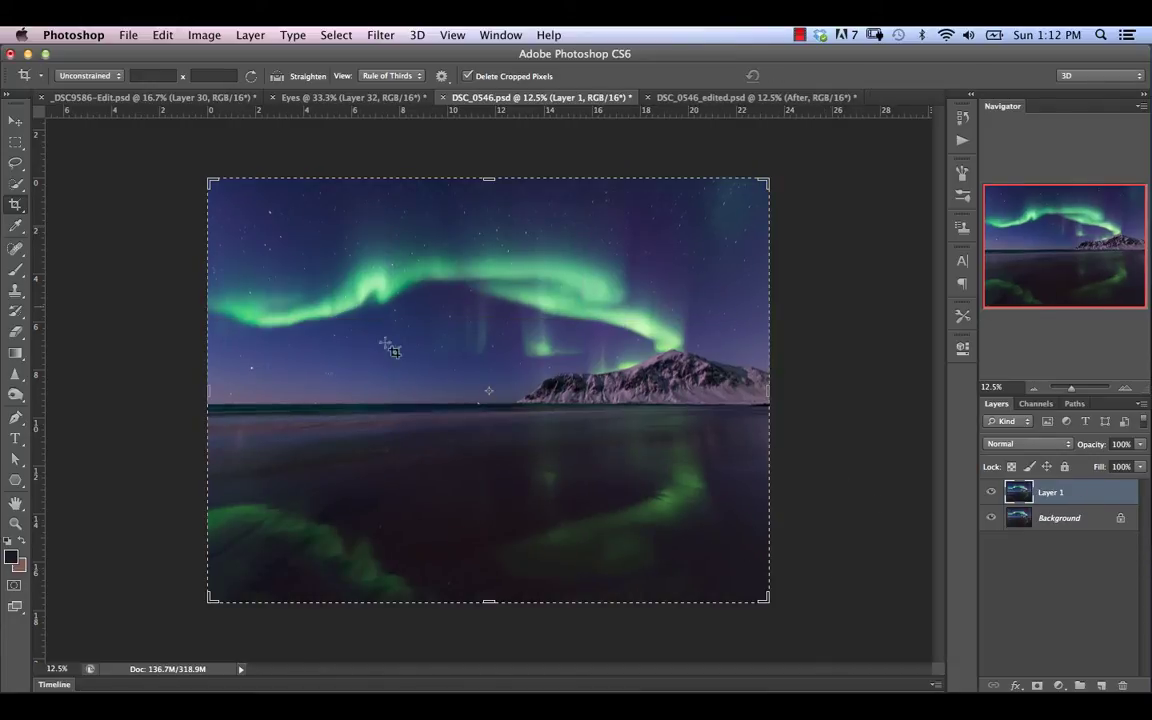
- Select the sky and mountain above the horizon with the Rectangular Marquee and copy them to a new layer
{"action": "left_click", "coordinate": [12, 121]}
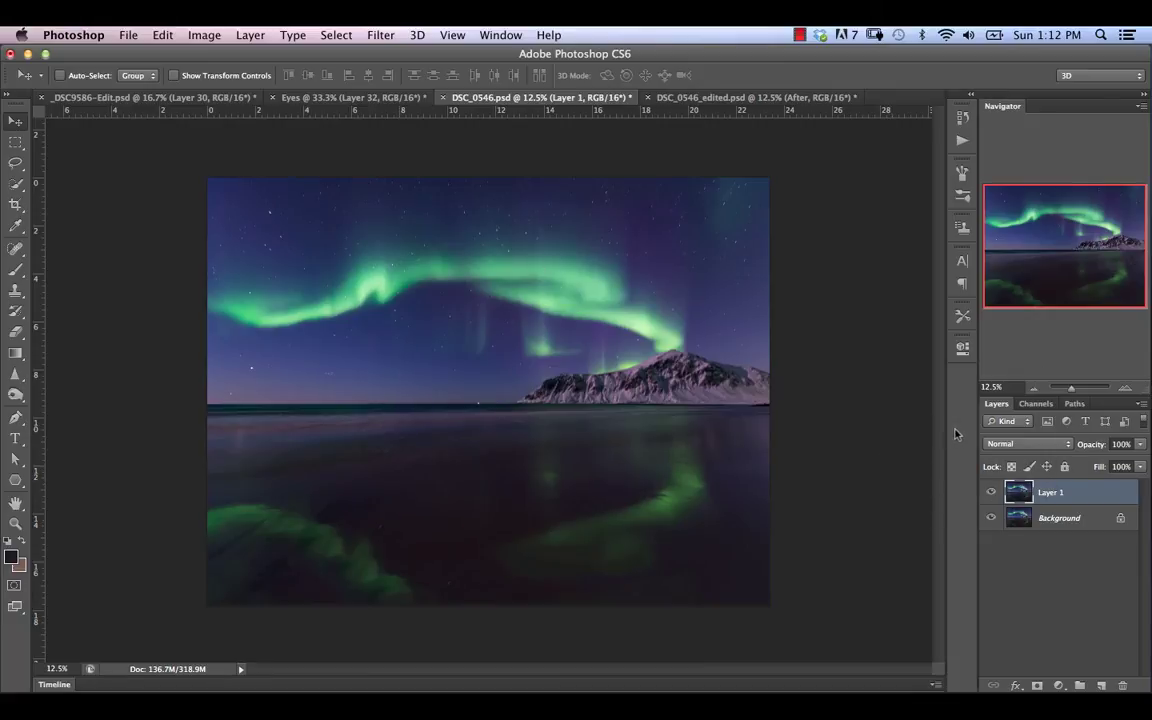
{"action": "left_click", "coordinate": [15, 142]}
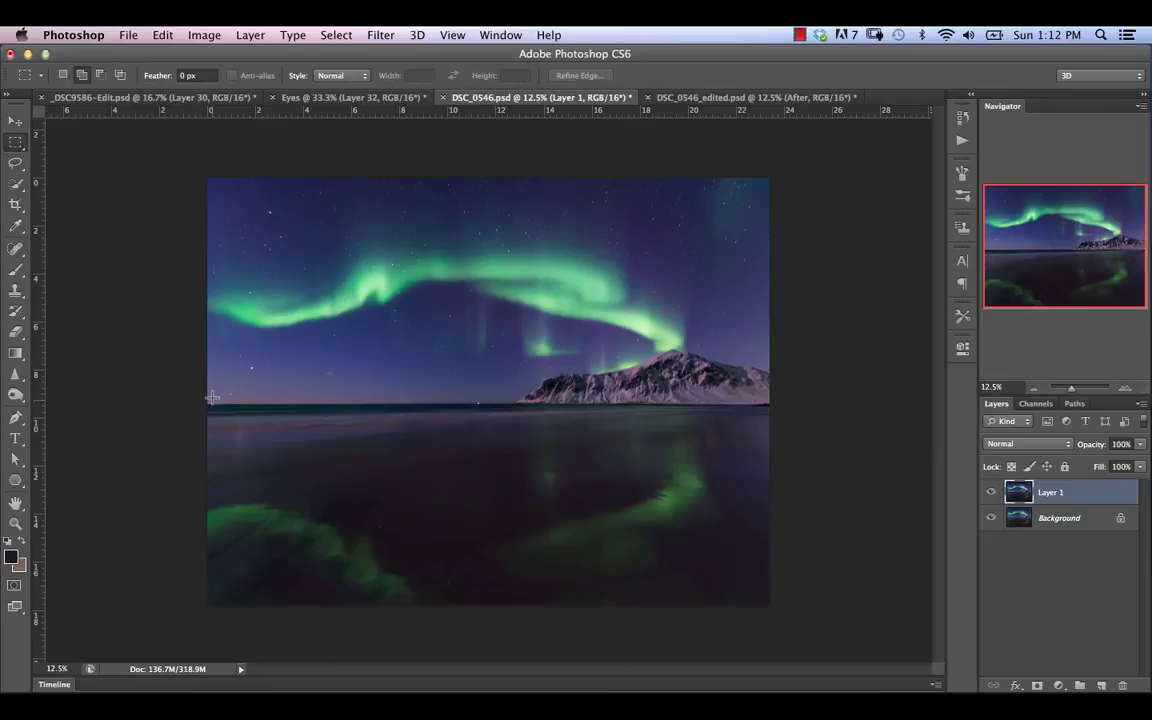
{"action": "left_click_drag", "start_coordinate": [200, 404], "coordinate": [890, 118]}
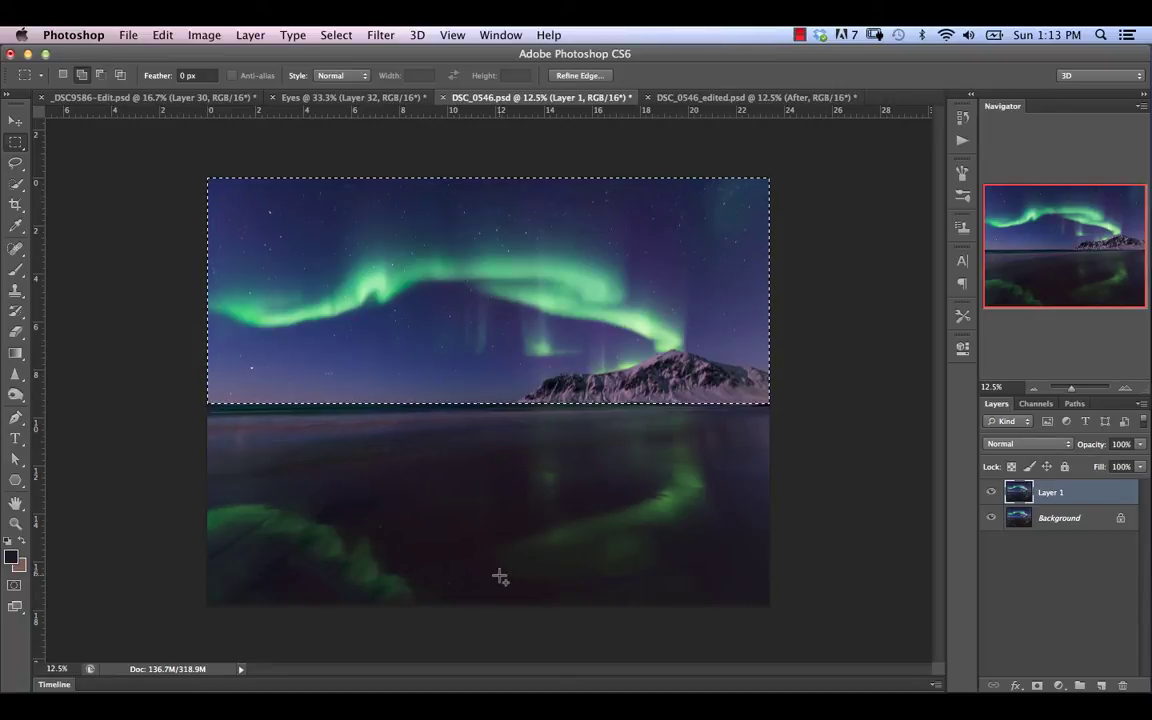
{"action": "key", "text": "super+j"}
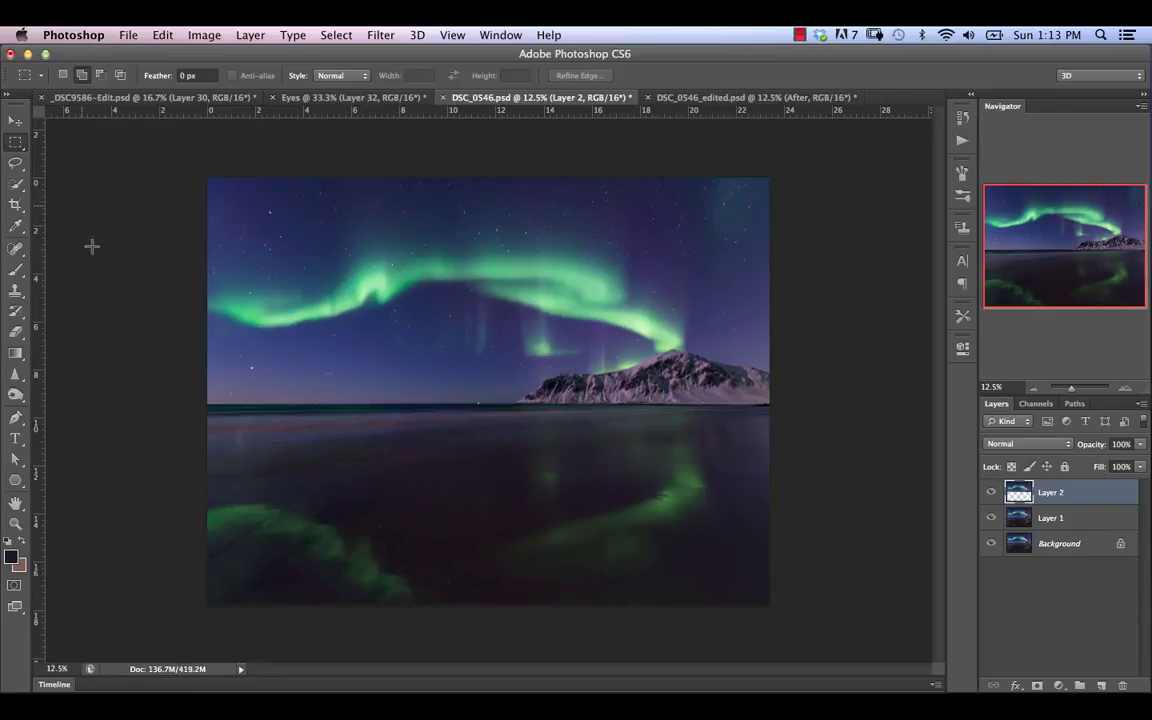
- Flip the copied sky vertically below the horizon with Free Transform, stretching its height to about -120.47%
{"action": "left_click", "coordinate": [15, 122]}
{"action": "key", "text": "super+t"}
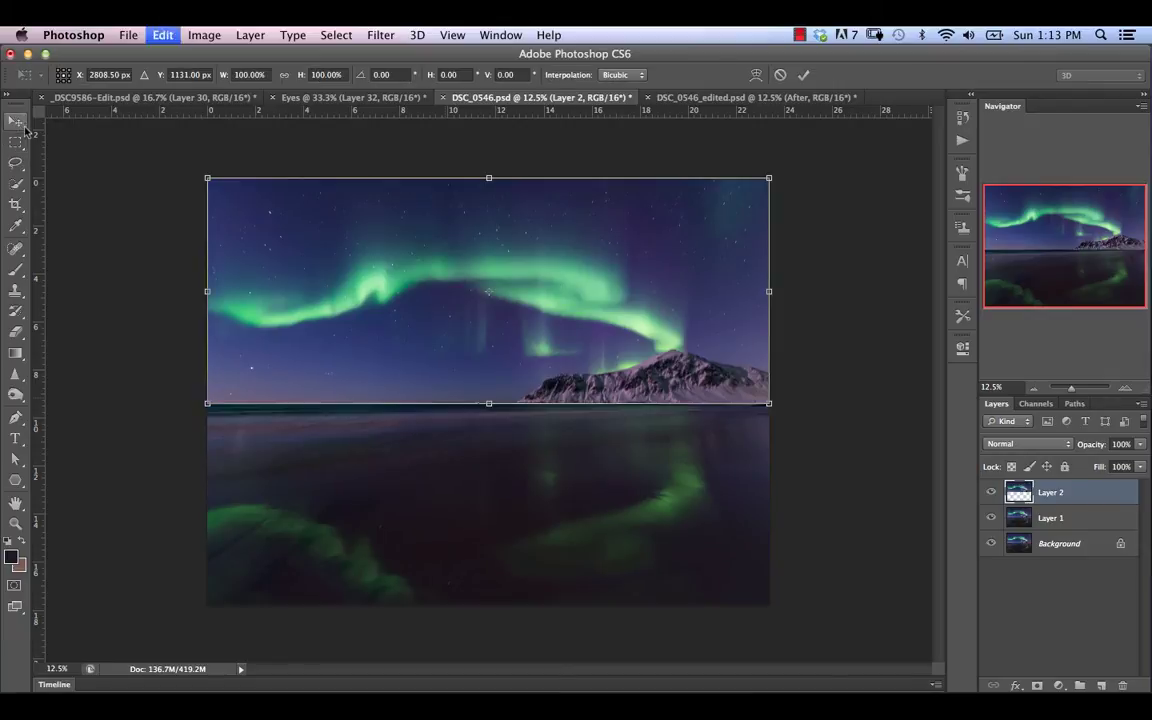
{"action": "left_click_drag", "start_coordinate": [488, 178], "coordinate": [493, 677]}
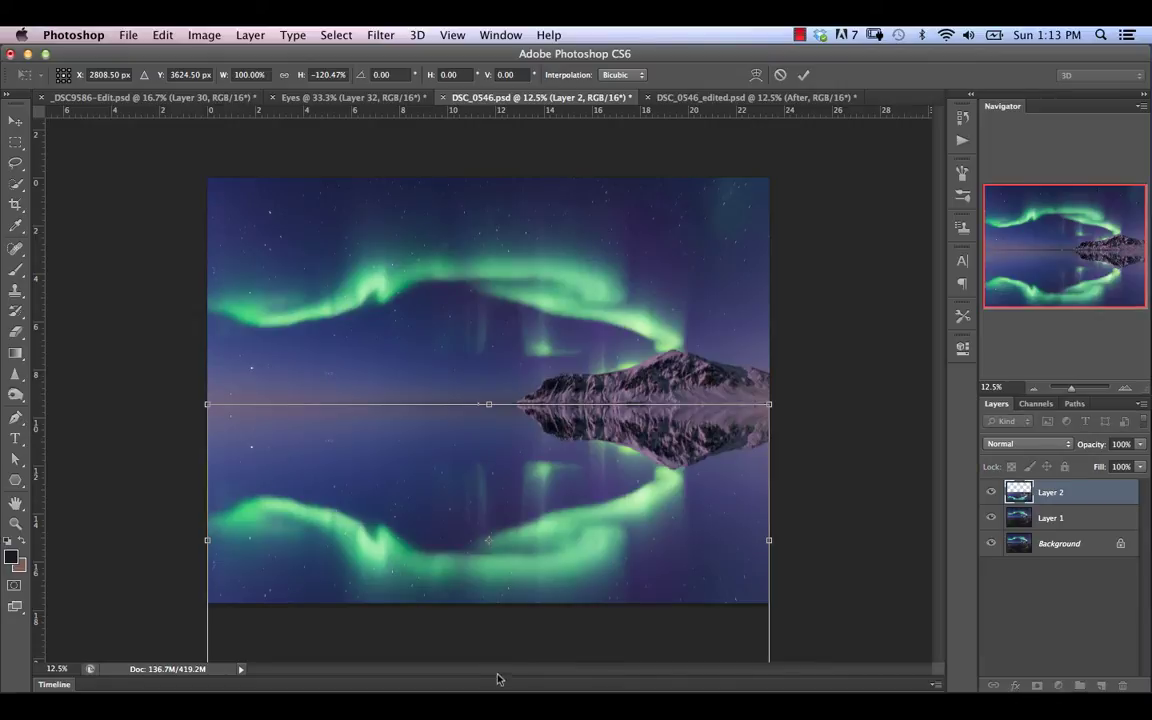
- Reduce the flipped sky layer's opacity to 46%, move it slightly lower, apply the transform and compare the water with the layer hidden
{"action": "left_click_drag", "start_coordinate": [1085, 443], "coordinate": [1069, 443]}
{"action": "left_click_drag", "start_coordinate": [595, 537], "coordinate": [445, 525]}
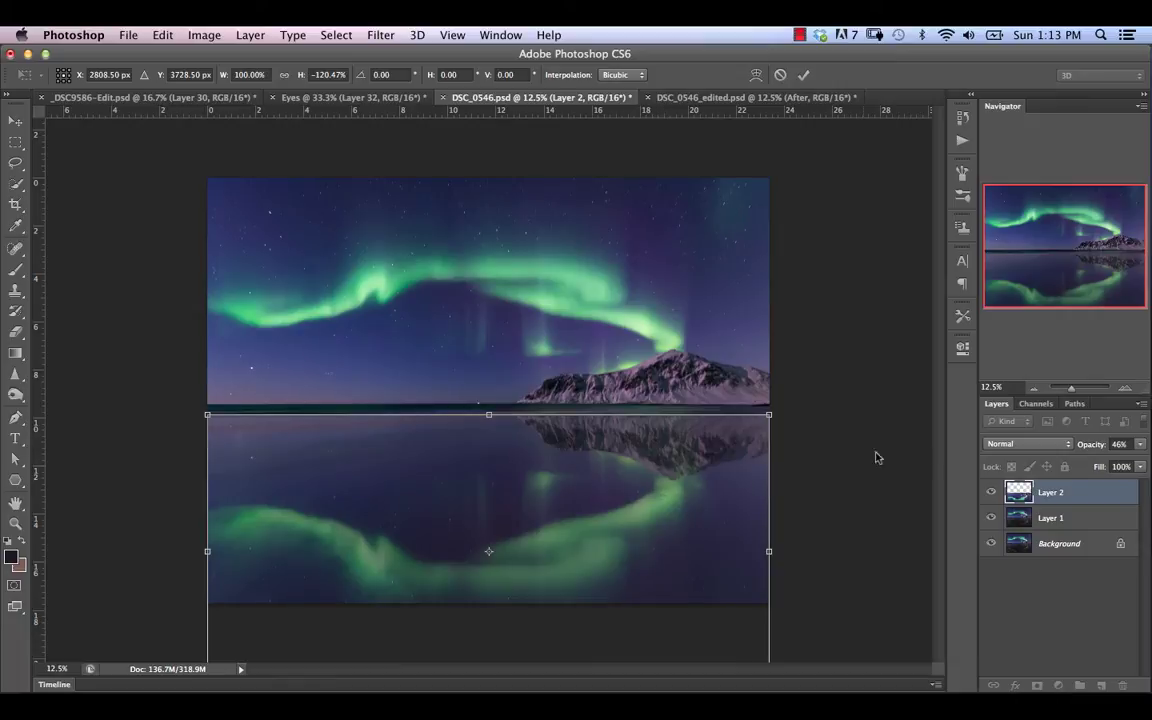
{"action": "key", "text": "m"}
{"action": "key", "text": "Return"}
{"action": "left_click", "coordinate": [990, 492]}
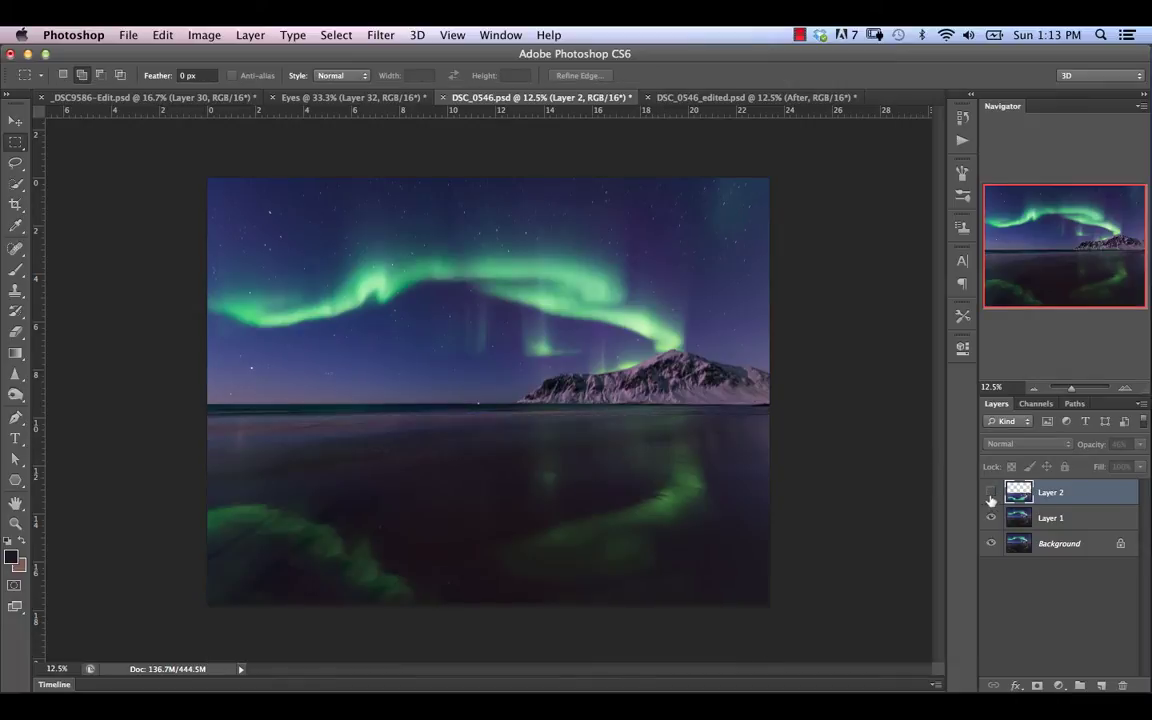
{"action": "left_click", "coordinate": [990, 492]}
{"action": "left_click", "coordinate": [990, 492]}
- Delete the flipped sky layer
{"action": "right_click", "coordinate": [1064, 484]}
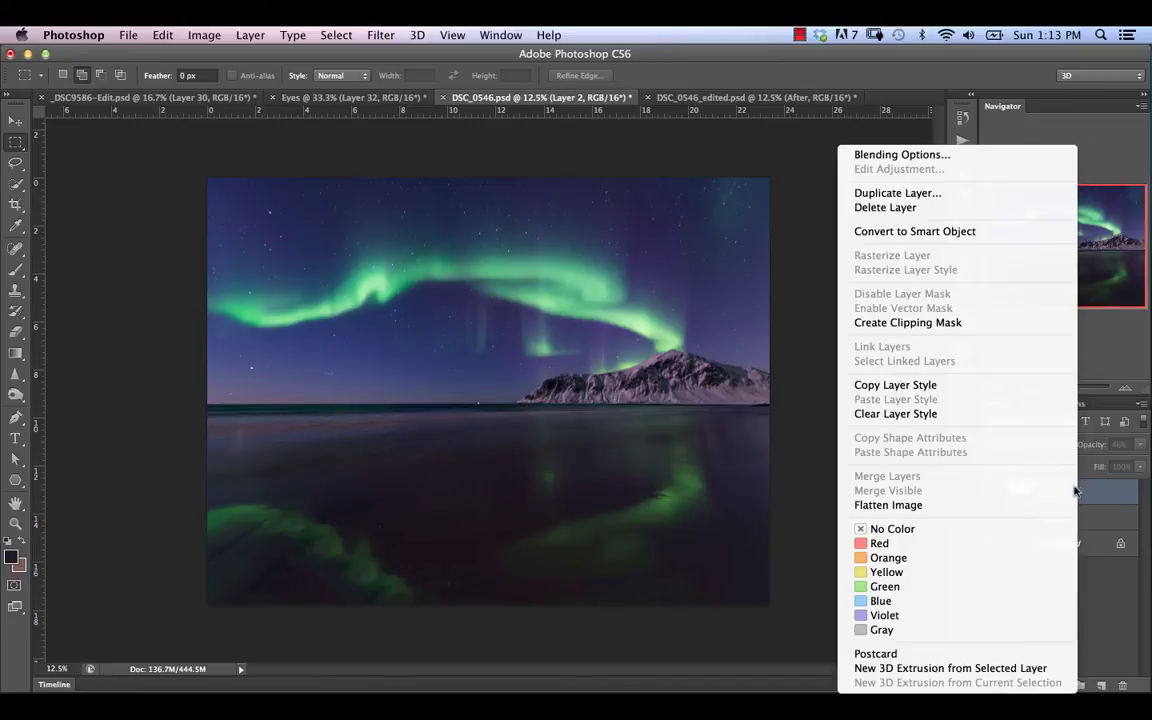
{"action": "left_click", "coordinate": [931, 206]}
{"action": "left_click", "coordinate": [699, 283]}
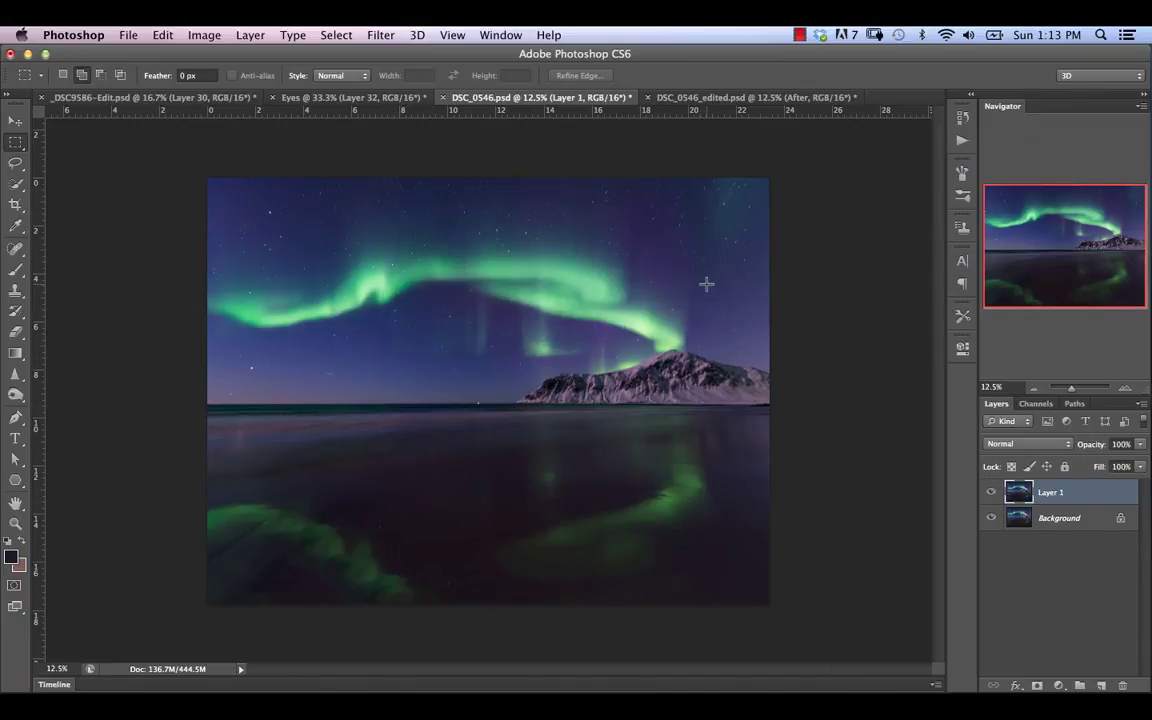
- Compare the Red, Green and Blue channels individually and duplicate the Green channel
{"action": "left_click", "coordinate": [1036, 404]}
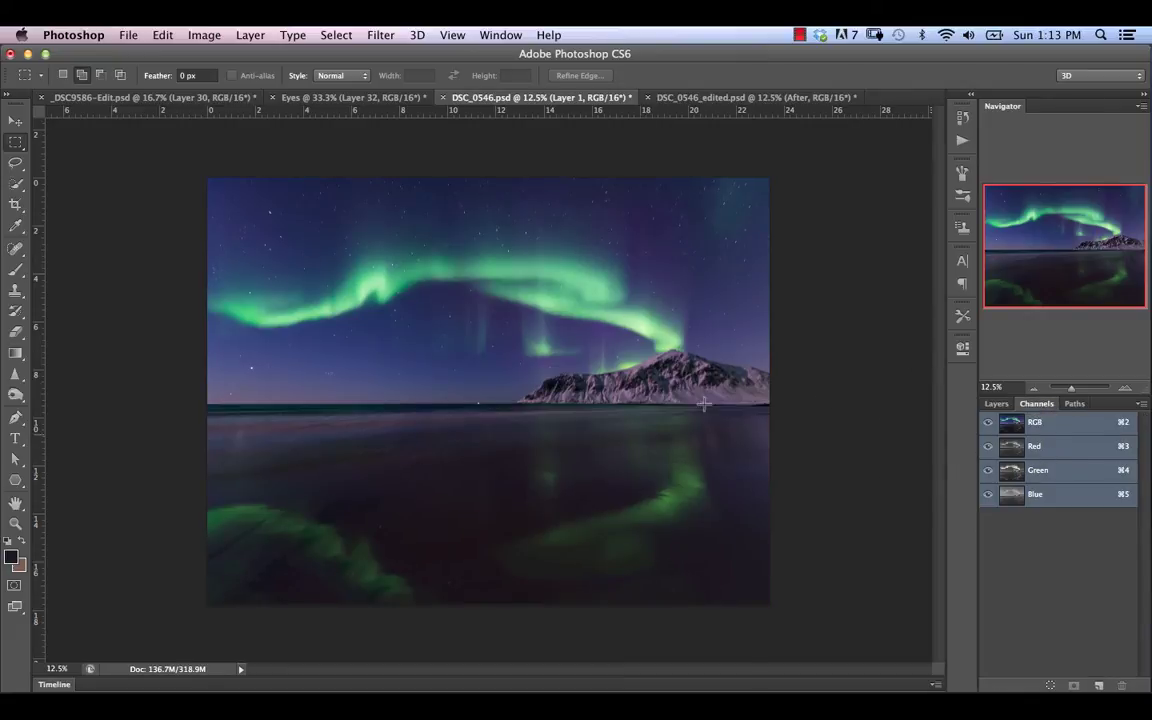
{"action": "left_click", "coordinate": [1030, 470]}
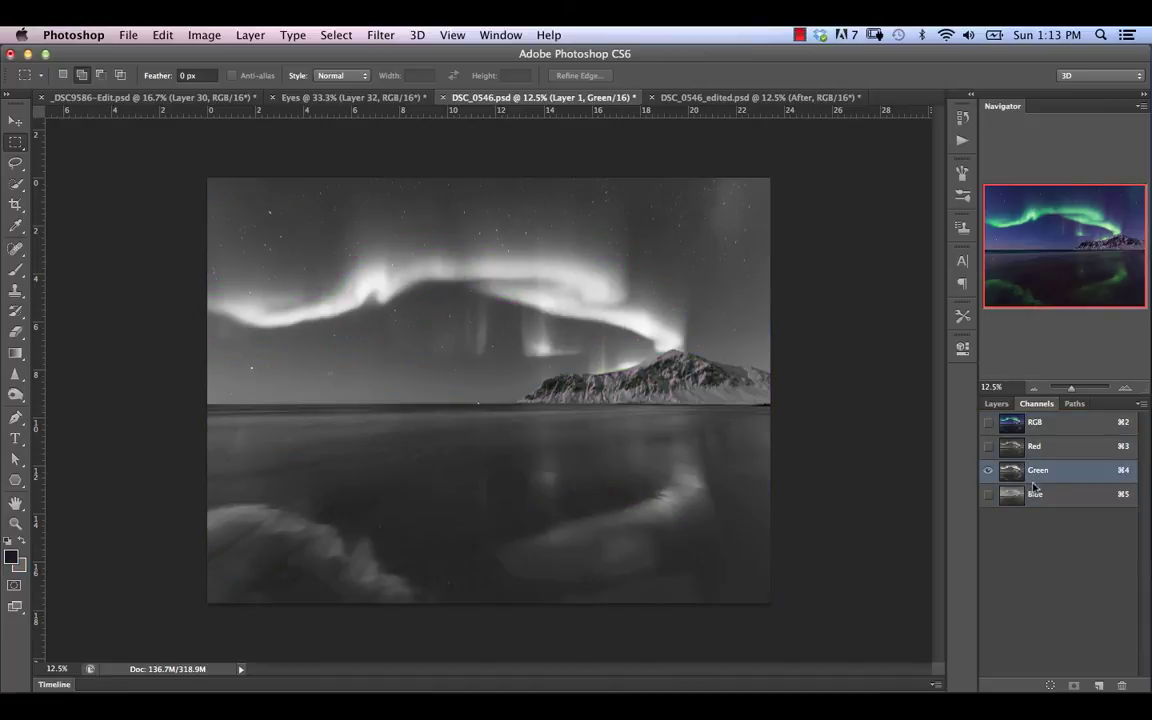
{"action": "left_click", "coordinate": [1013, 452]}
{"action": "left_click", "coordinate": [1015, 494]}
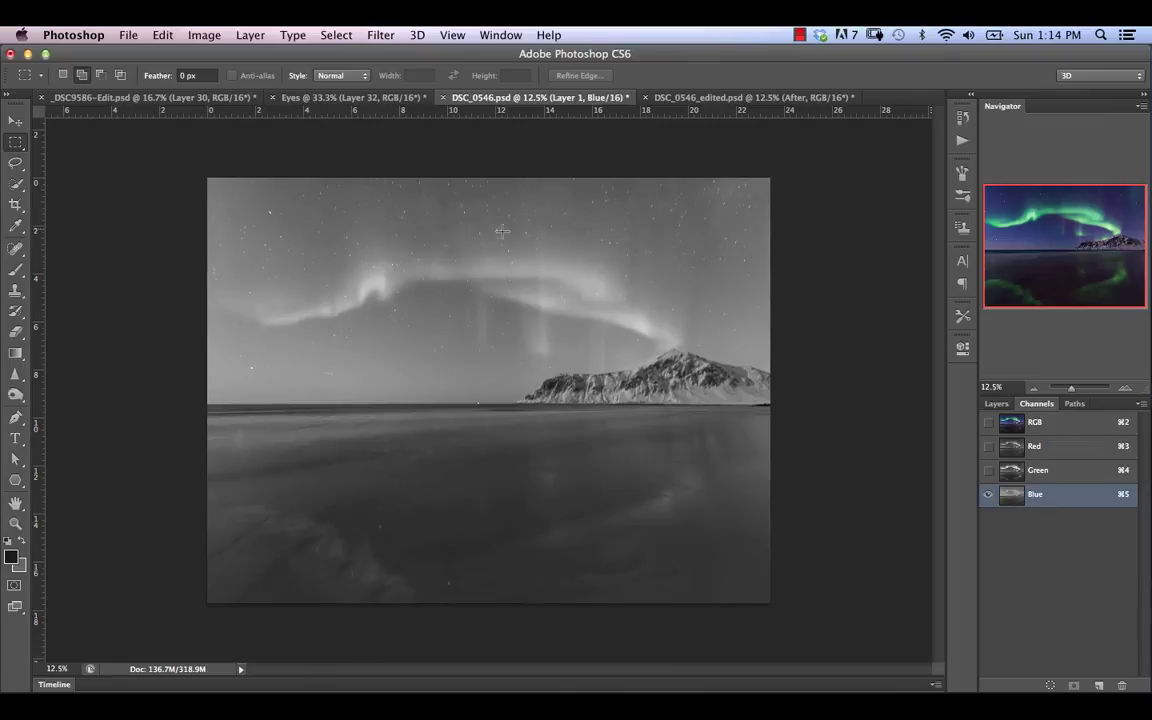
{"action": "left_click", "coordinate": [1050, 450]}
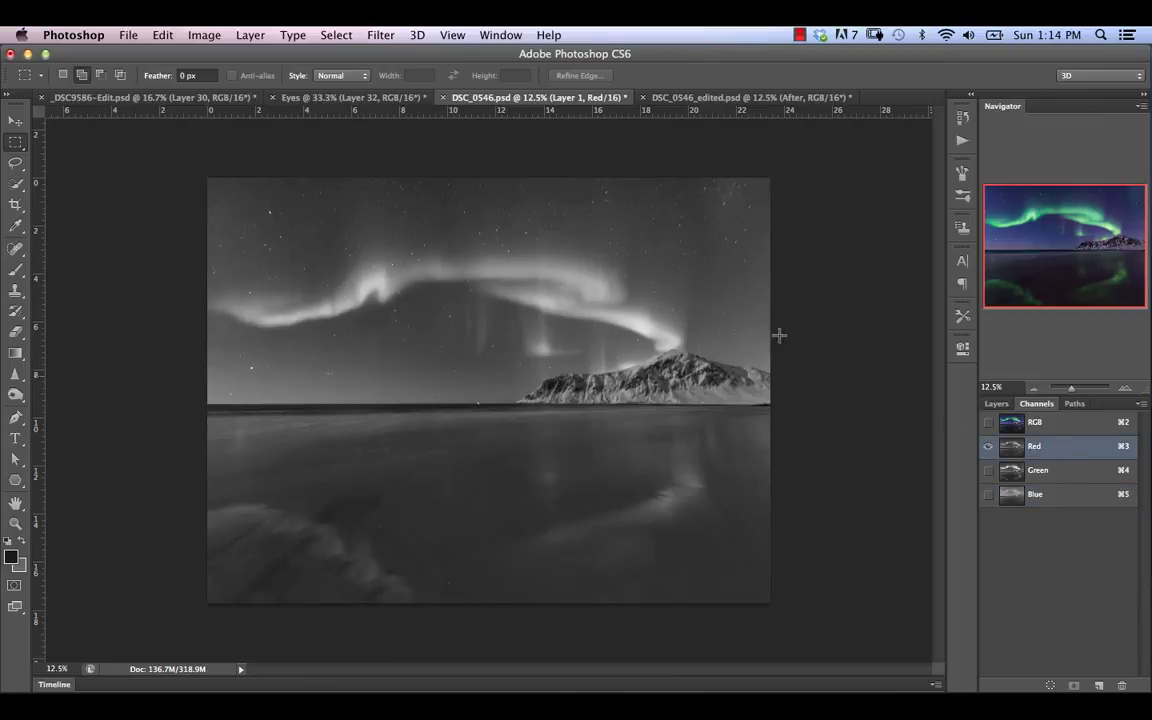
{"action": "left_click", "coordinate": [1012, 470]}
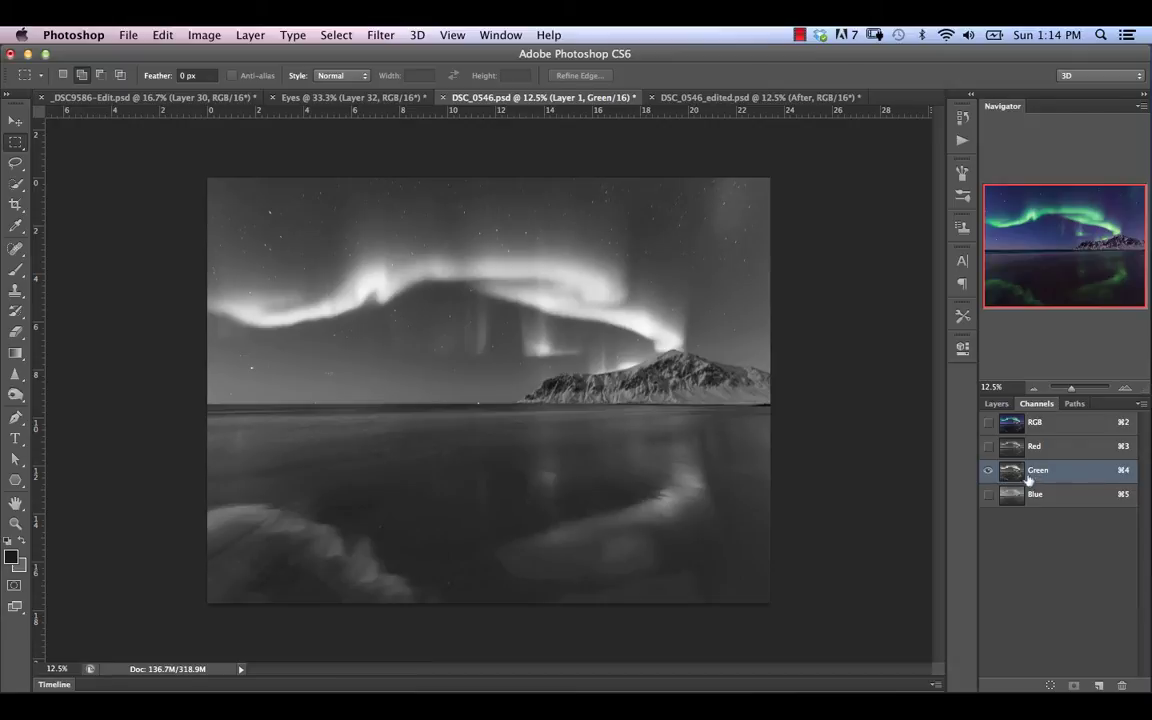
{"action": "left_click_drag", "start_coordinate": [1017, 472], "coordinate": [1097, 684]}
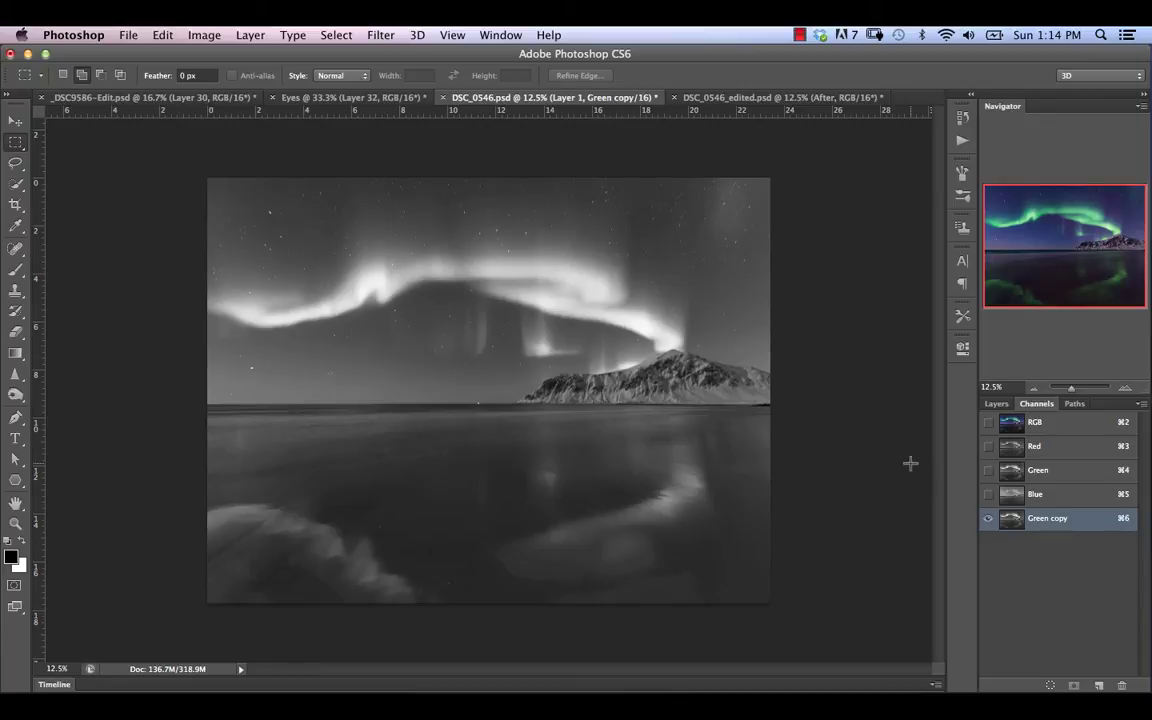
- Increase the Green copy channel's contrast with Levels, setting the inputs to black 26, midtone 0.83 and white 234
{"action": "key", "text": "super+l"}
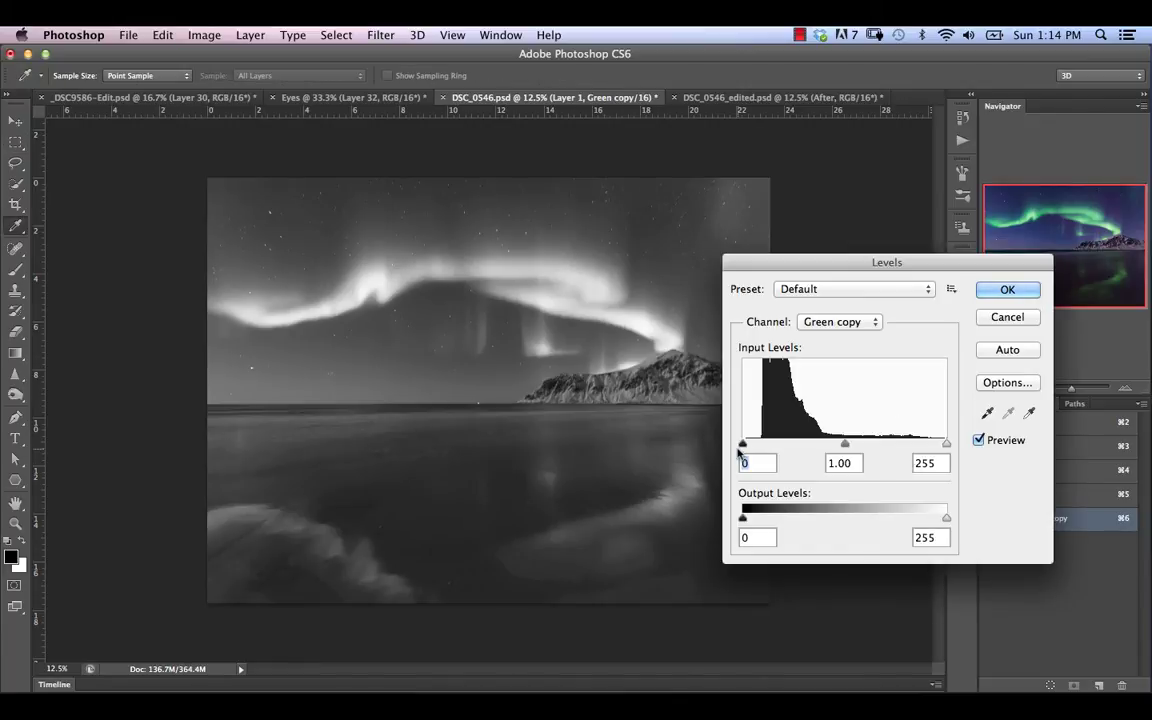
{"action": "left_click_drag", "start_coordinate": [742, 444], "coordinate": [763, 445]}
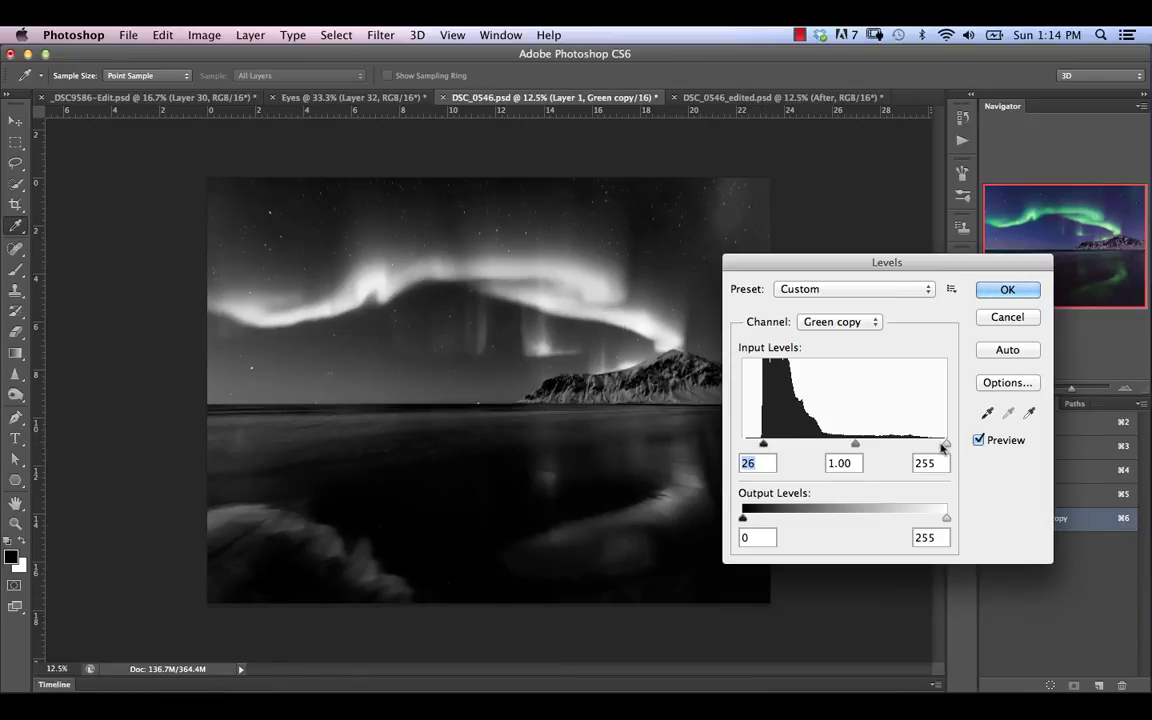
{"action": "mouse_move", "coordinate": [946, 444]}
{"action": "left_mouse_down"}
{"action": "mouse_move", "coordinate": [916, 445]}
{"action": "mouse_move", "coordinate": [930, 447]}
{"action": "left_mouse_up"}
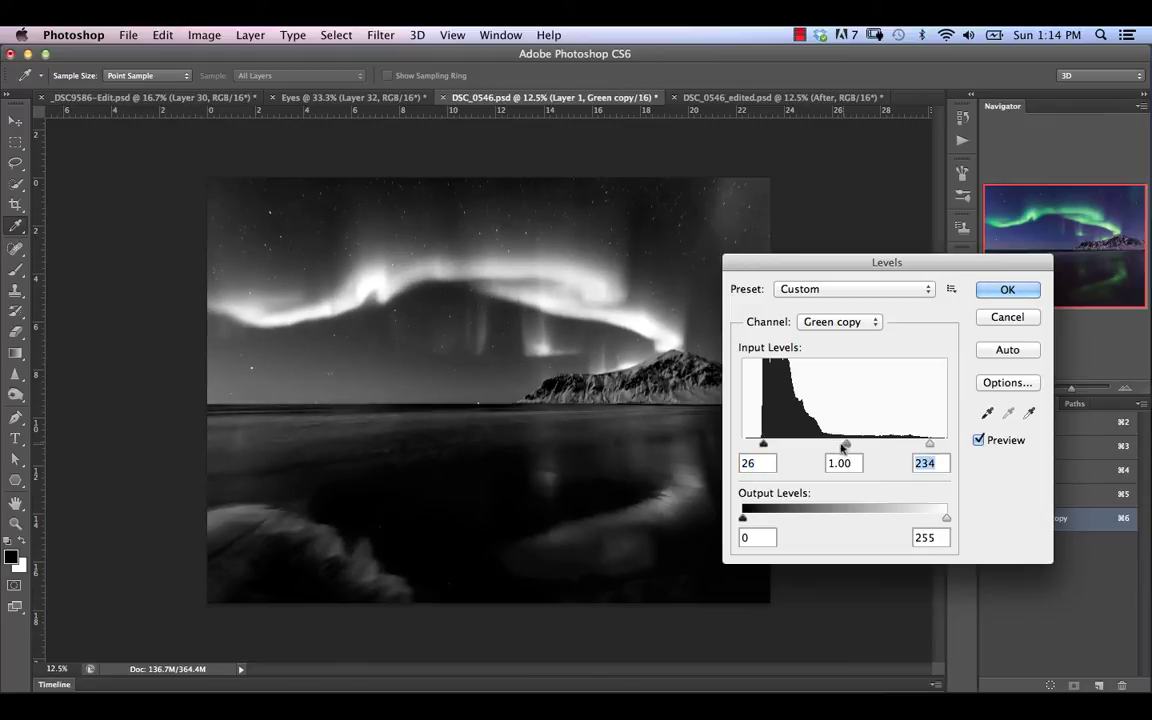
{"action": "left_click_drag", "start_coordinate": [845, 445], "coordinate": [857, 445]}
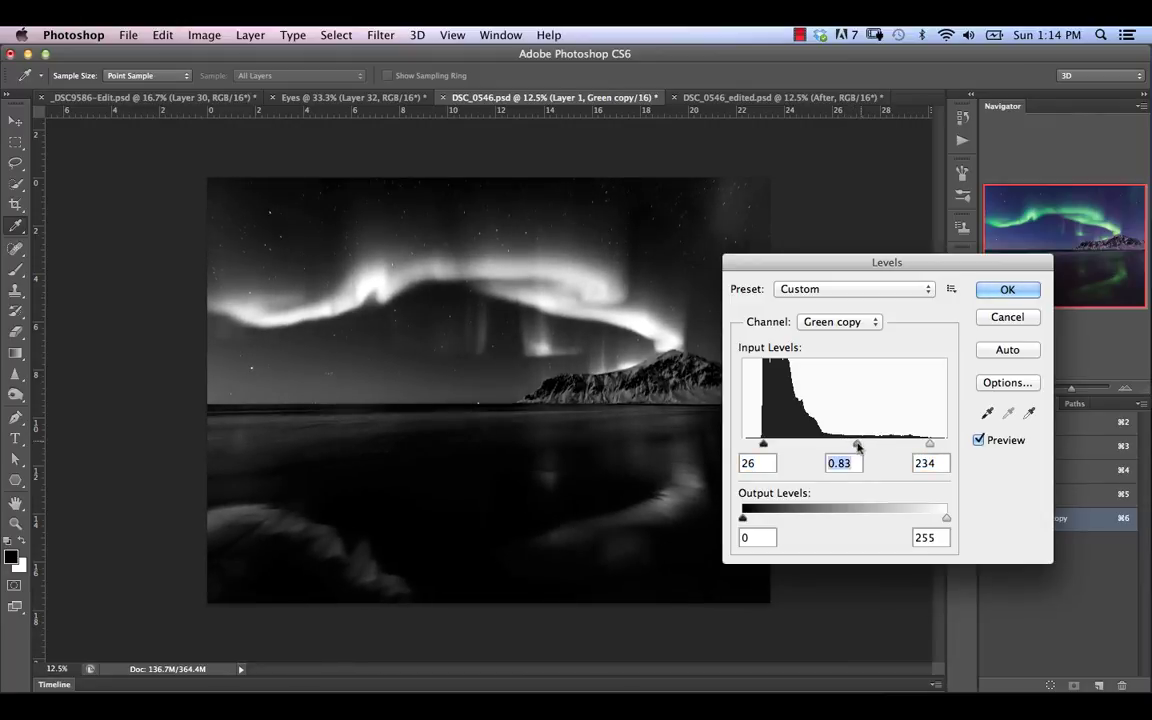
{"action": "left_click", "coordinate": [1007, 289]}
- Paint the mountain black in the Green copy channel with a 400 px brush at 34% flow
{"action": "left_click", "coordinate": [17, 270]}
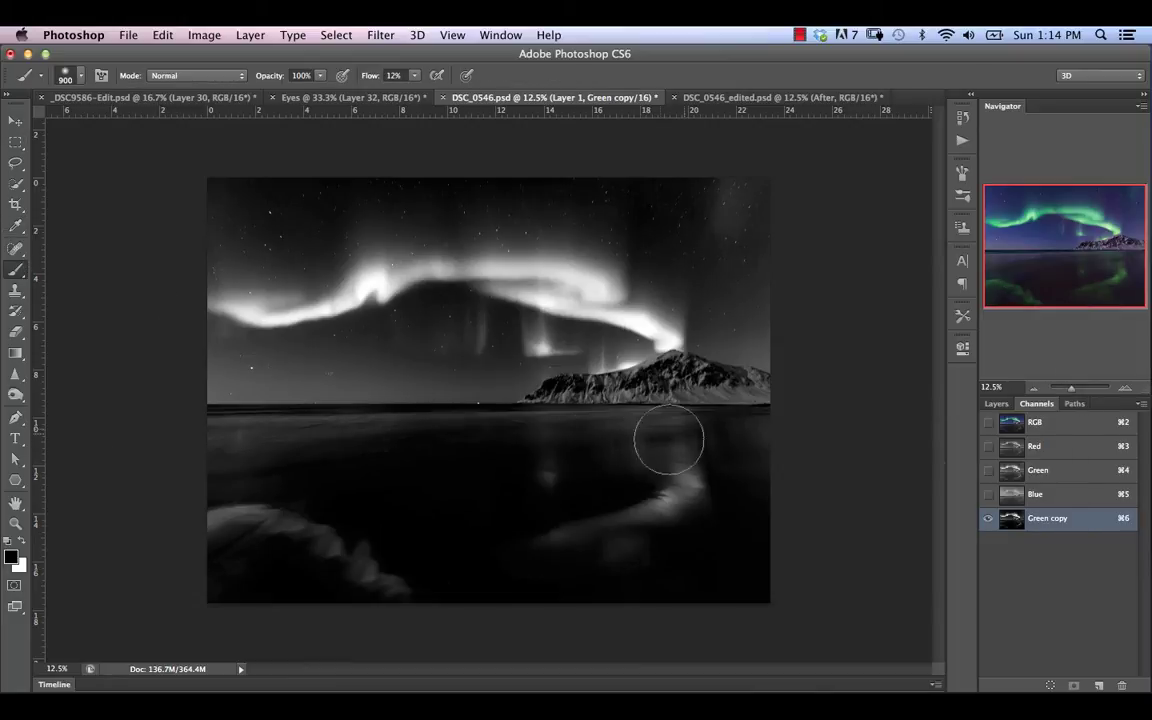
{"action": "key", "text": "bracketleft"}
{"action": "key", "text": "bracketleft"}
{"action": "key", "text": "bracketleft"}
{"action": "key", "text": "bracketleft"}
{"action": "key", "text": "bracketleft"}
{"action": "left_click_drag", "start_coordinate": [370, 78], "coordinate": [392, 78]}
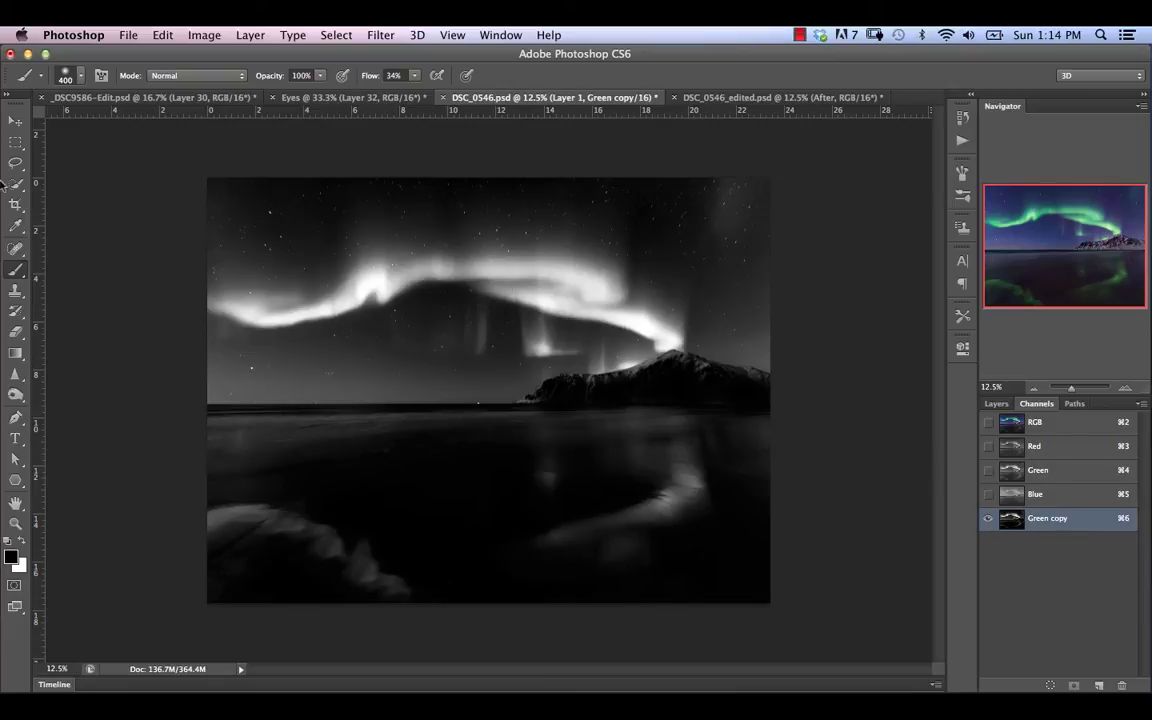
- Select everything below the horizon in the Green copy channel, fill it with black and deselect
{"action": "left_click", "coordinate": [13, 145]}
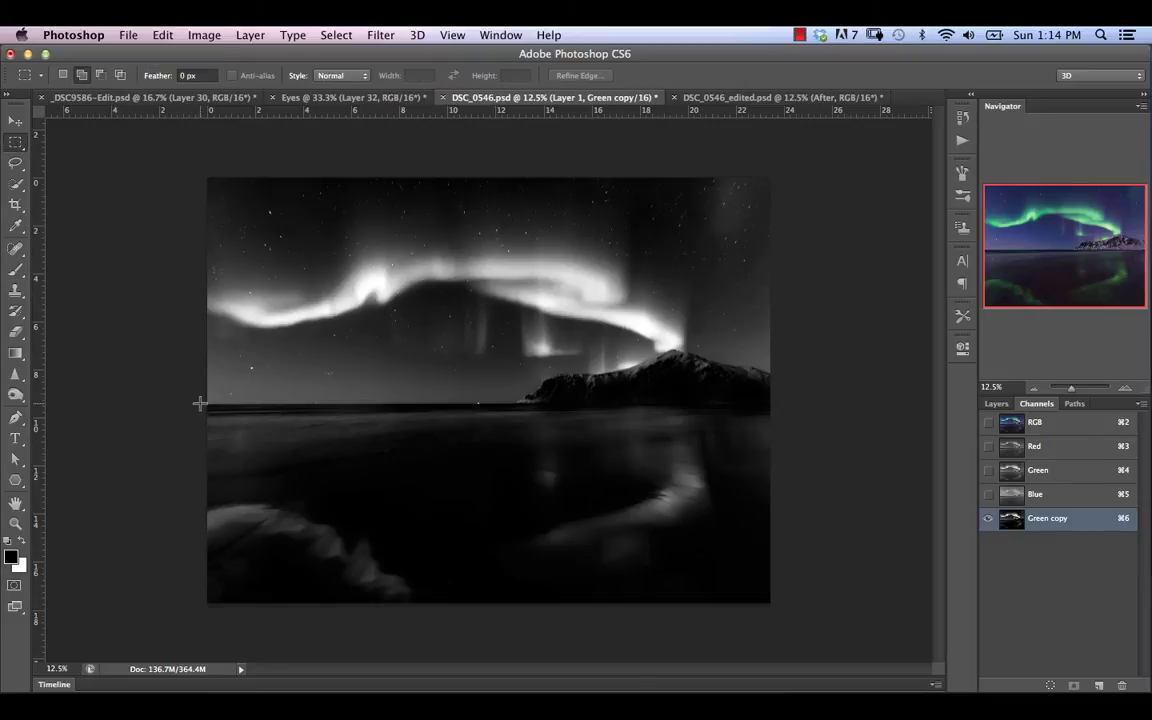
{"action": "left_click_drag", "start_coordinate": [200, 403], "coordinate": [823, 680]}
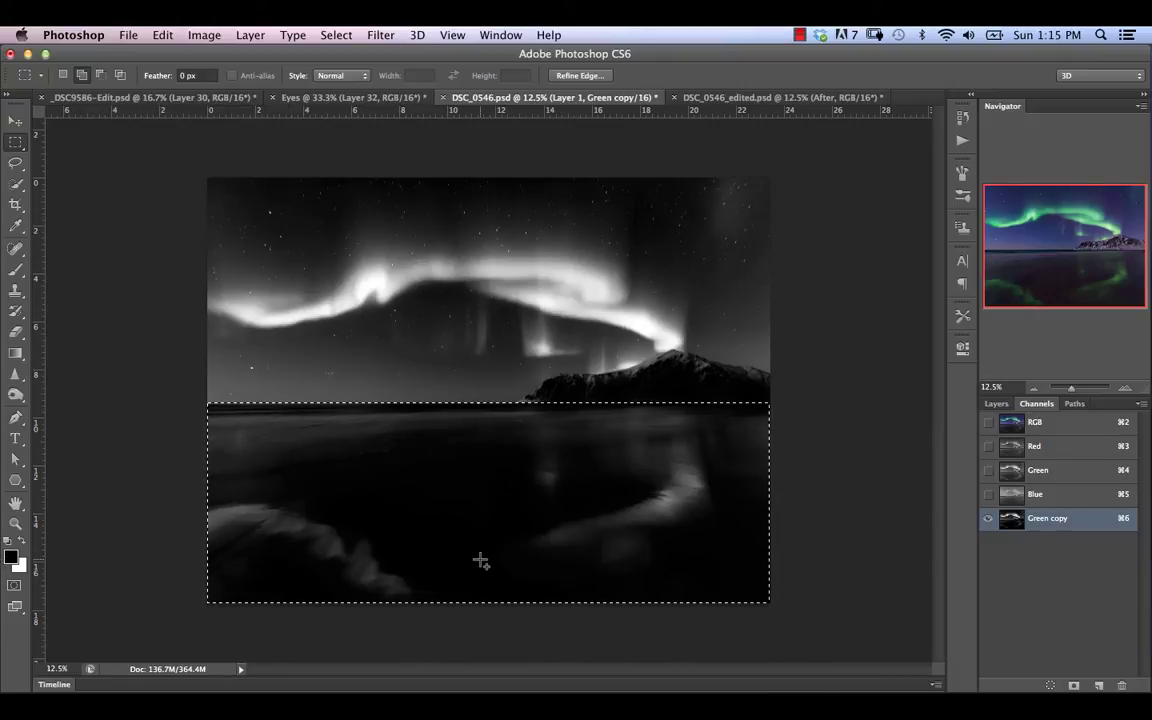
{"action": "key", "text": "alt+BackSpace"}
{"action": "key", "text": "super+d"}
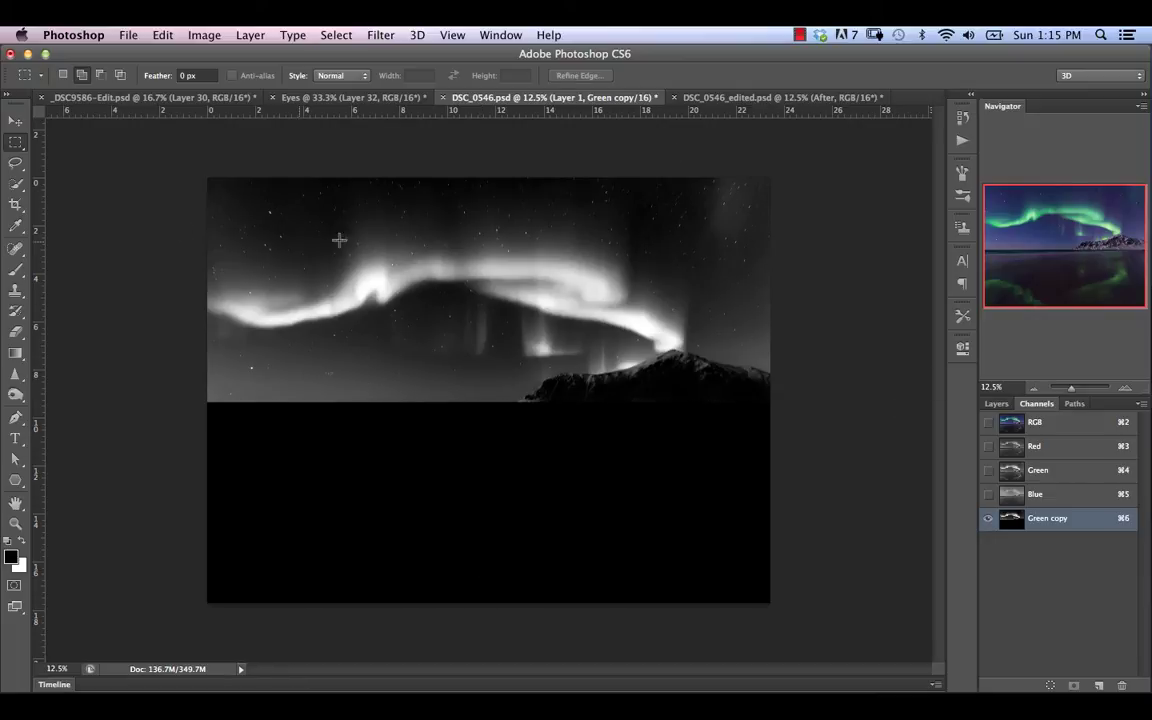
- Load the Green copy channel as a selection, copy the aurora from Layer 1 to a new layer and check it in isolation
{"action": "left_click", "coordinate": [1011, 518], "text": "super"}
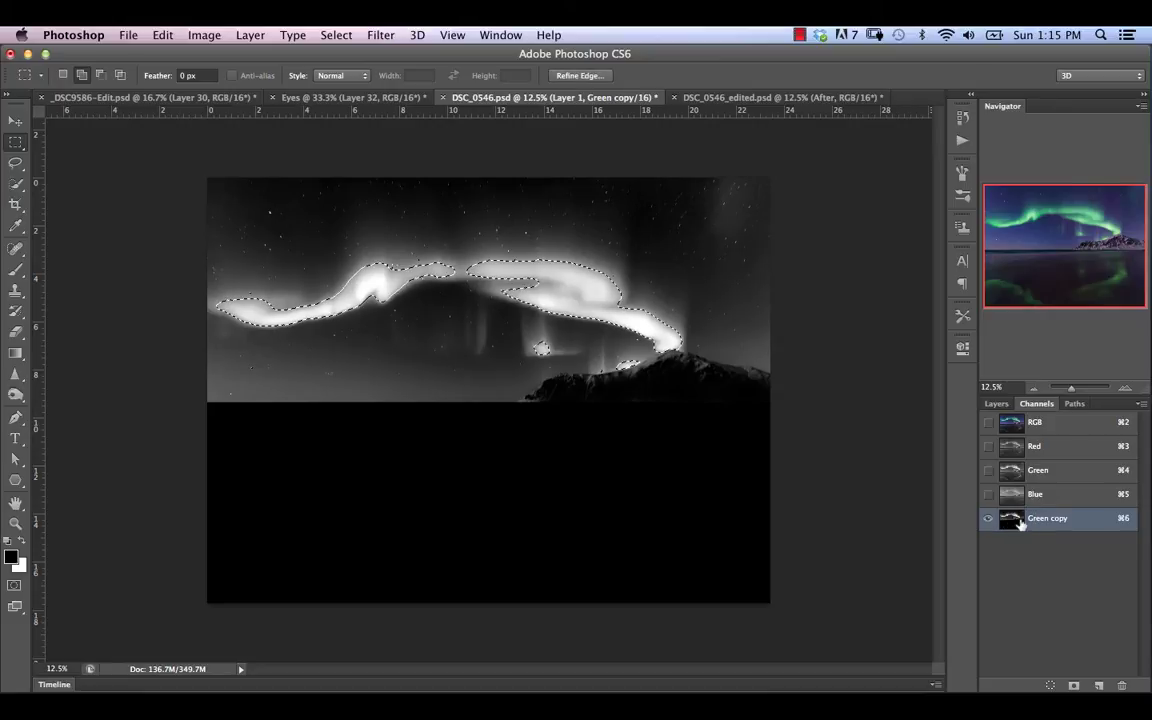
{"action": "left_click", "coordinate": [998, 404]}
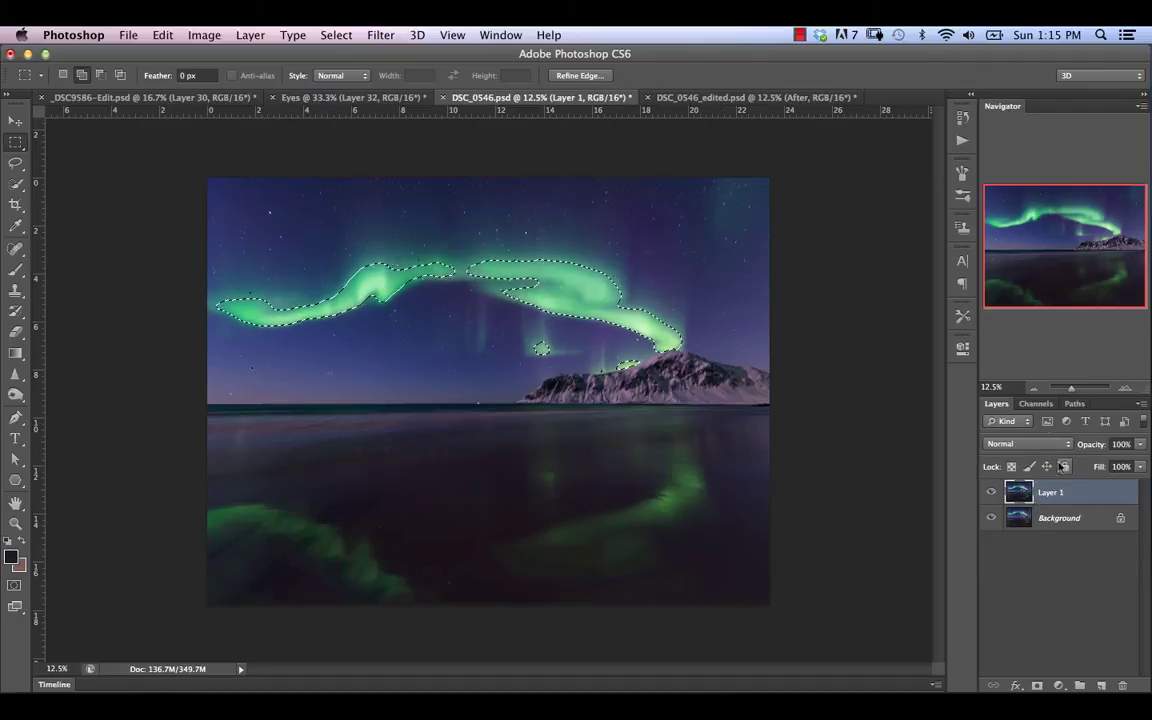
{"action": "left_click", "coordinate": [1036, 404]}
{"action": "left_click", "coordinate": [996, 404]}
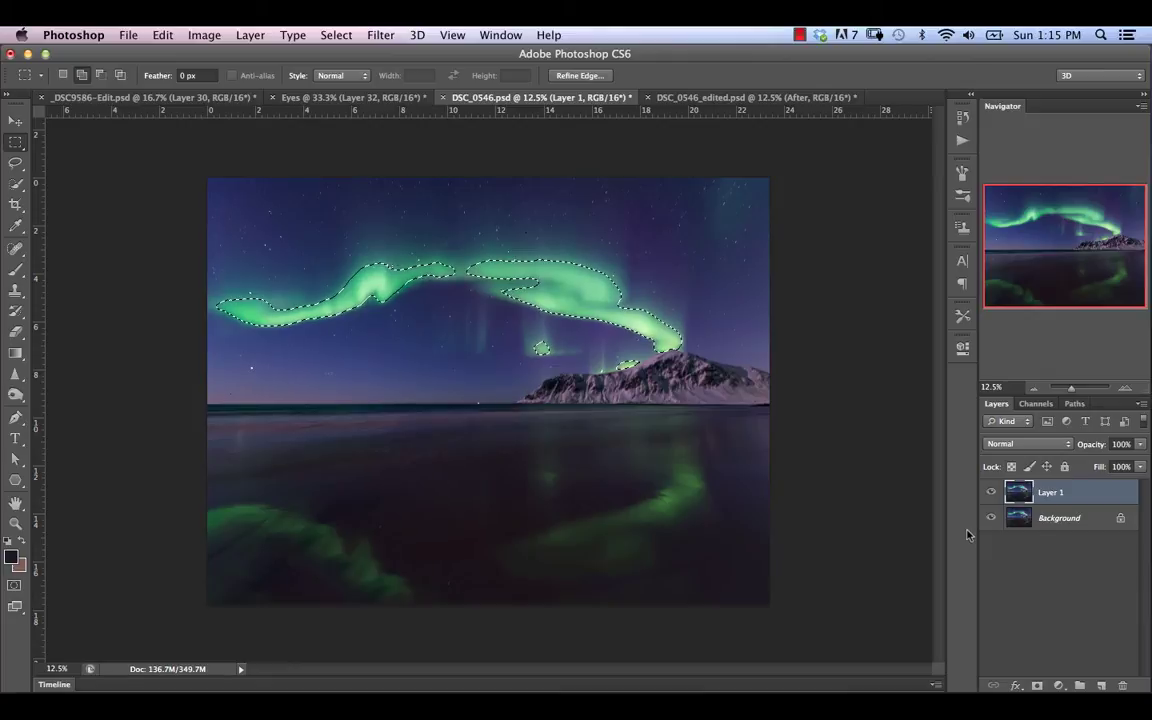
{"action": "key", "text": "super+j"}
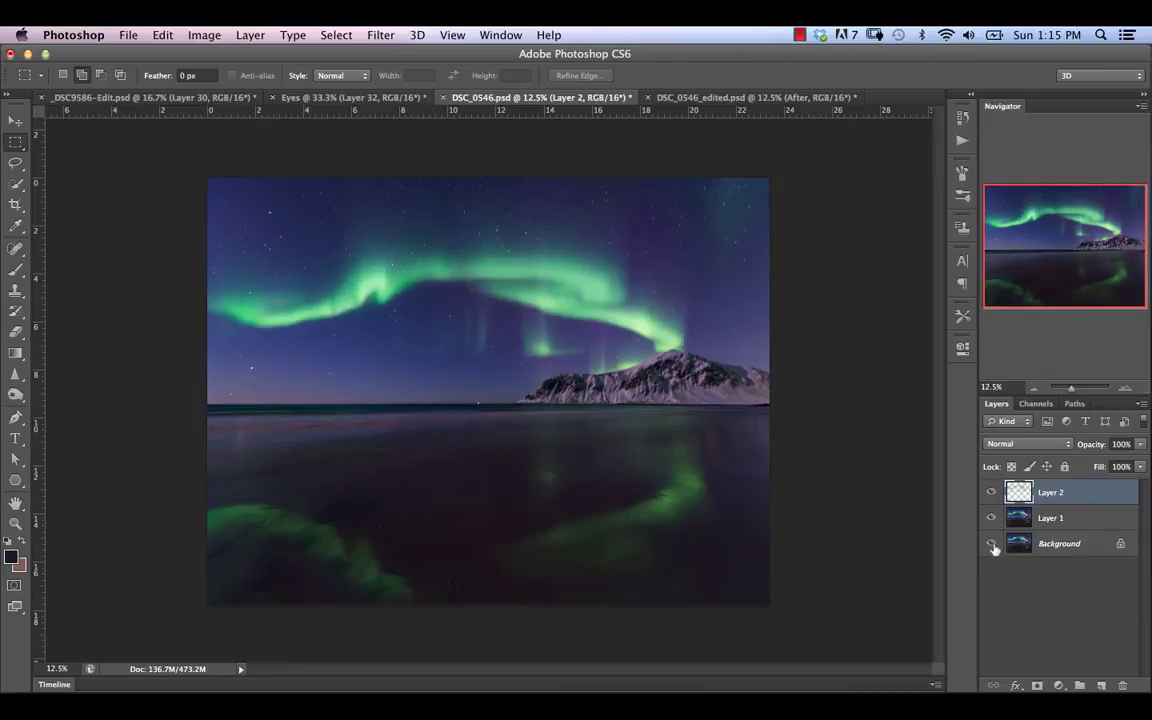
{"action": "left_click", "coordinate": [991, 492], "text": "alt"}
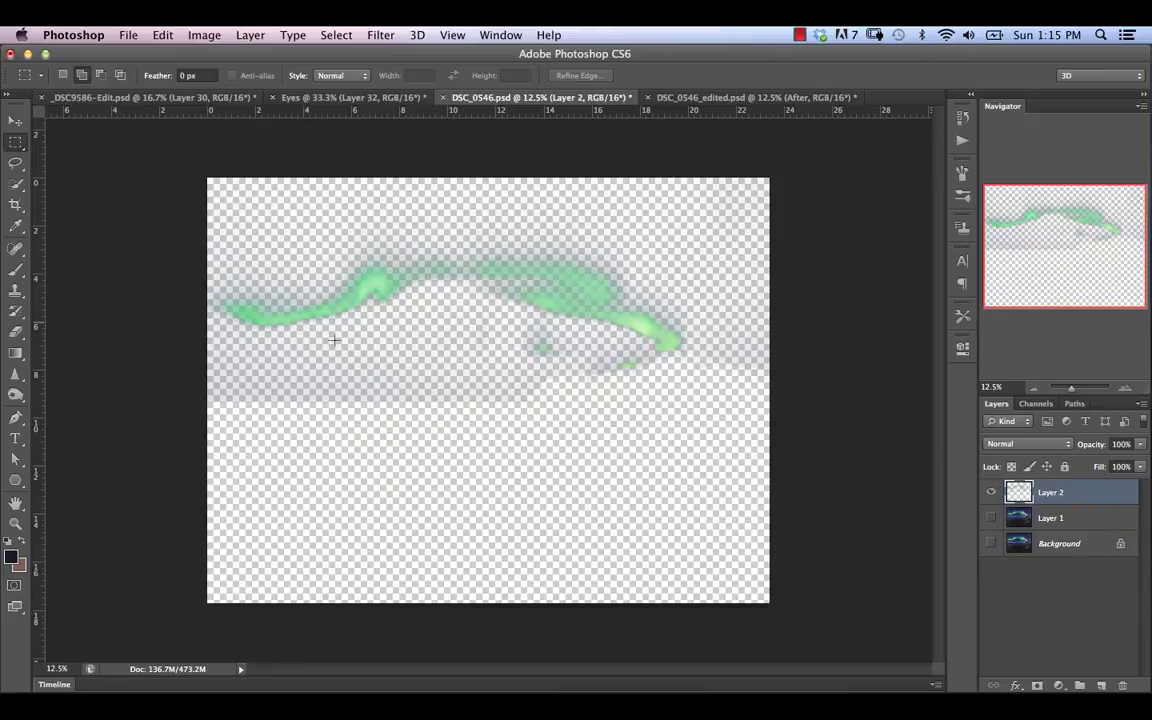
{"action": "left_click", "coordinate": [990, 495], "text": "alt"}
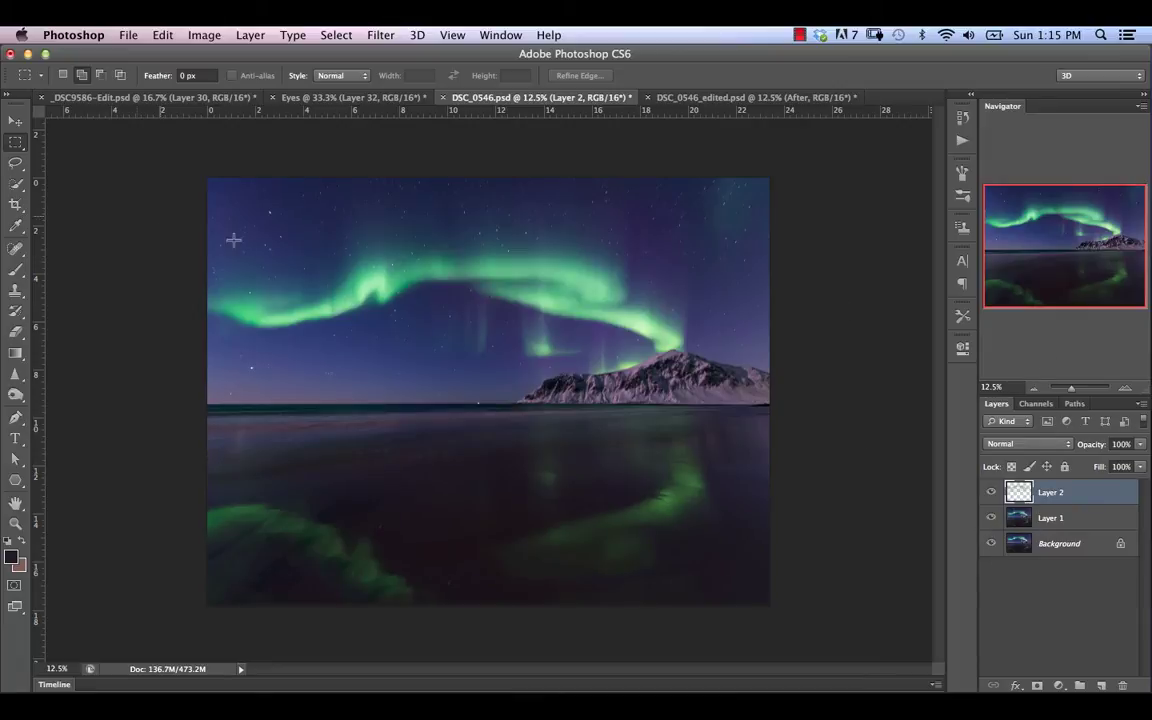
- Flip the isolated aurora layer vertically with Free Transform and move it down over the water
{"action": "key", "text": "super+t"}
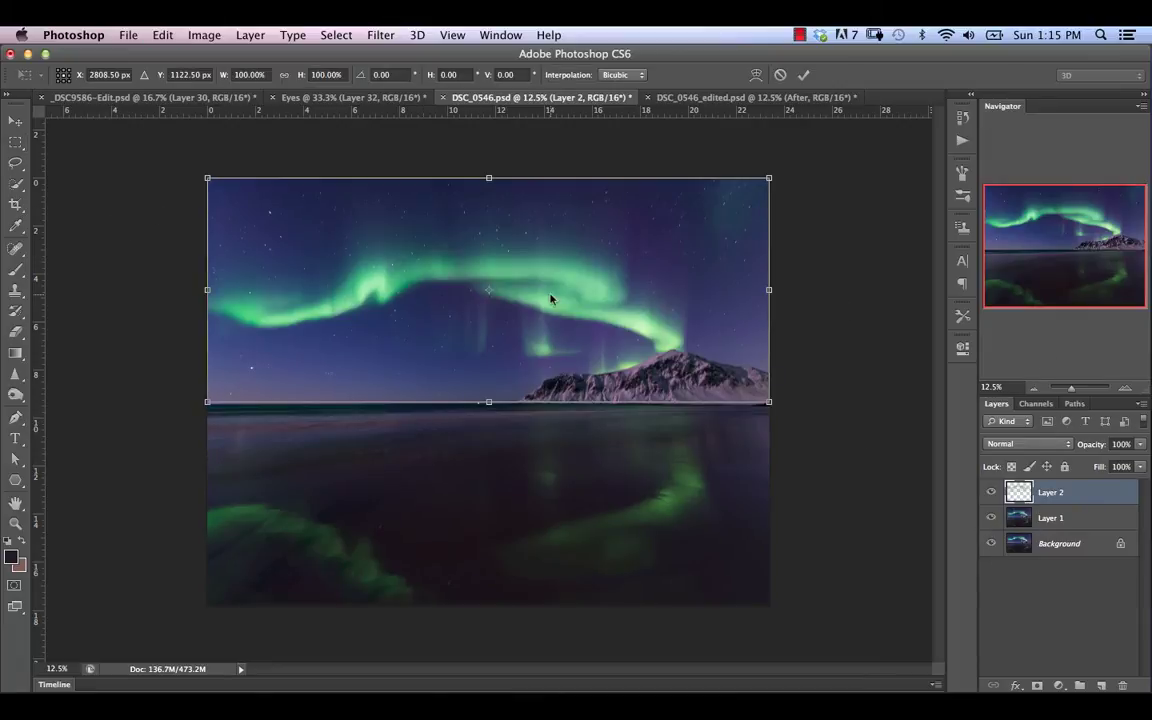
{"action": "right_click", "coordinate": [586, 300]}
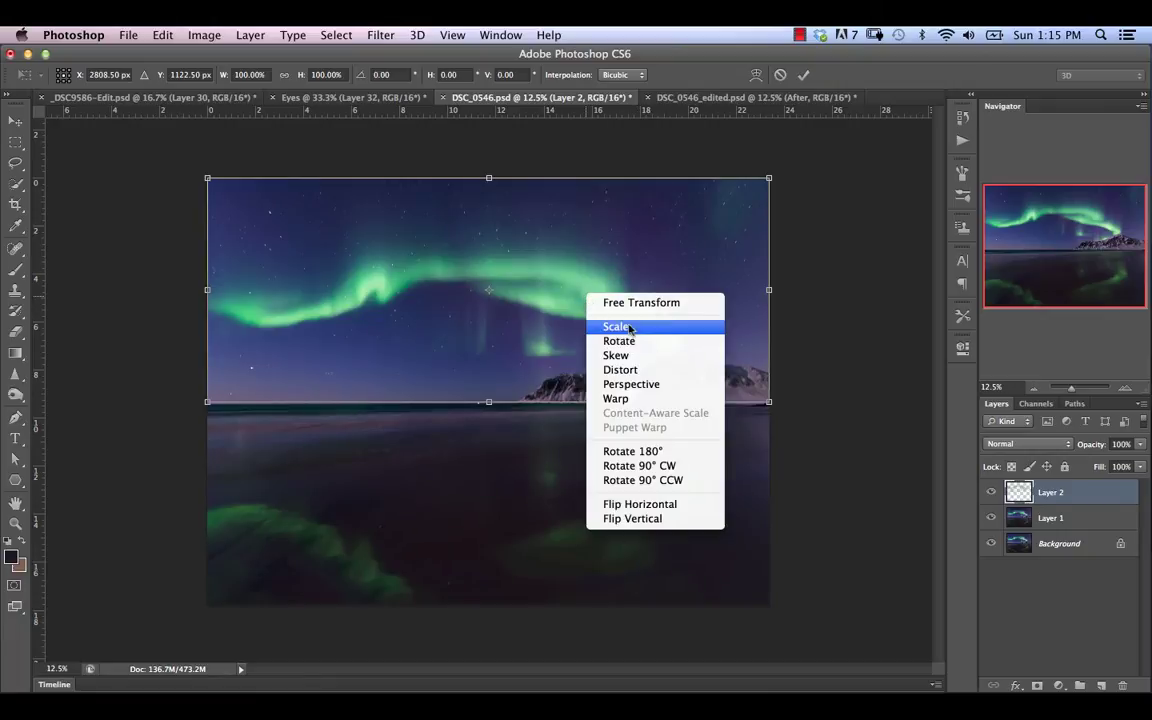
{"action": "left_click", "coordinate": [635, 517]}
{"action": "left_click_drag", "start_coordinate": [506, 311], "coordinate": [534, 538]}
{"action": "left_click_drag", "start_coordinate": [498, 580], "coordinate": [516, 450]}
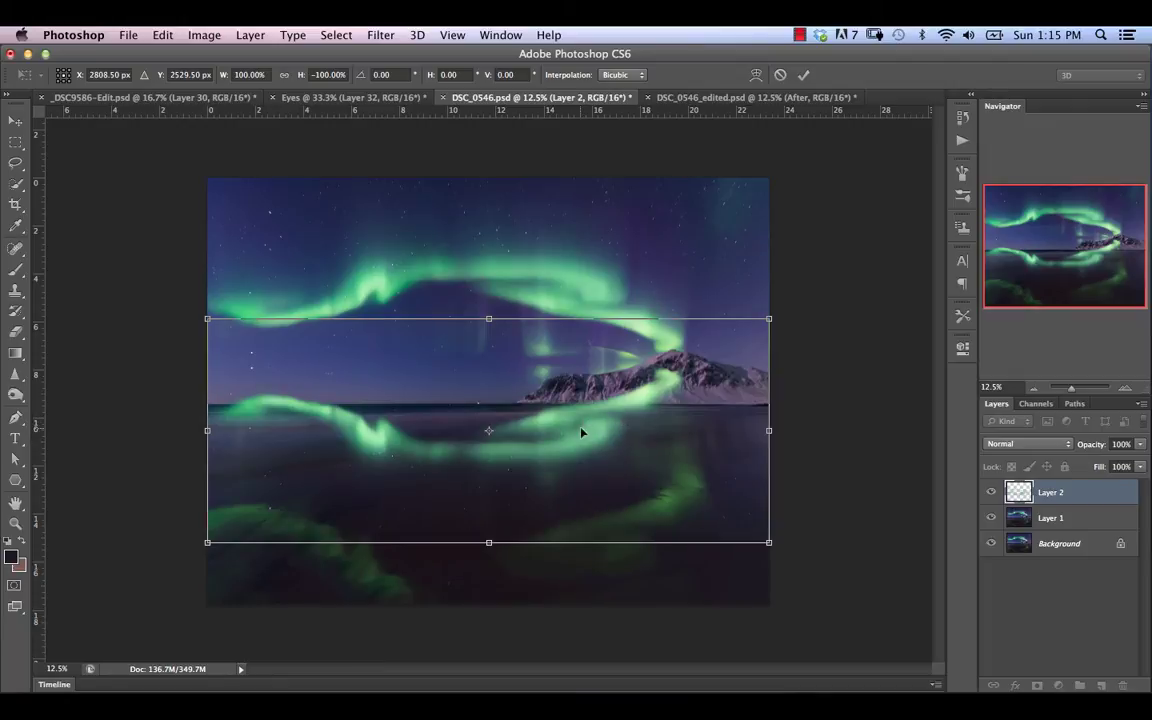
{"action": "left_click_drag", "start_coordinate": [572, 430], "coordinate": [564, 463]}
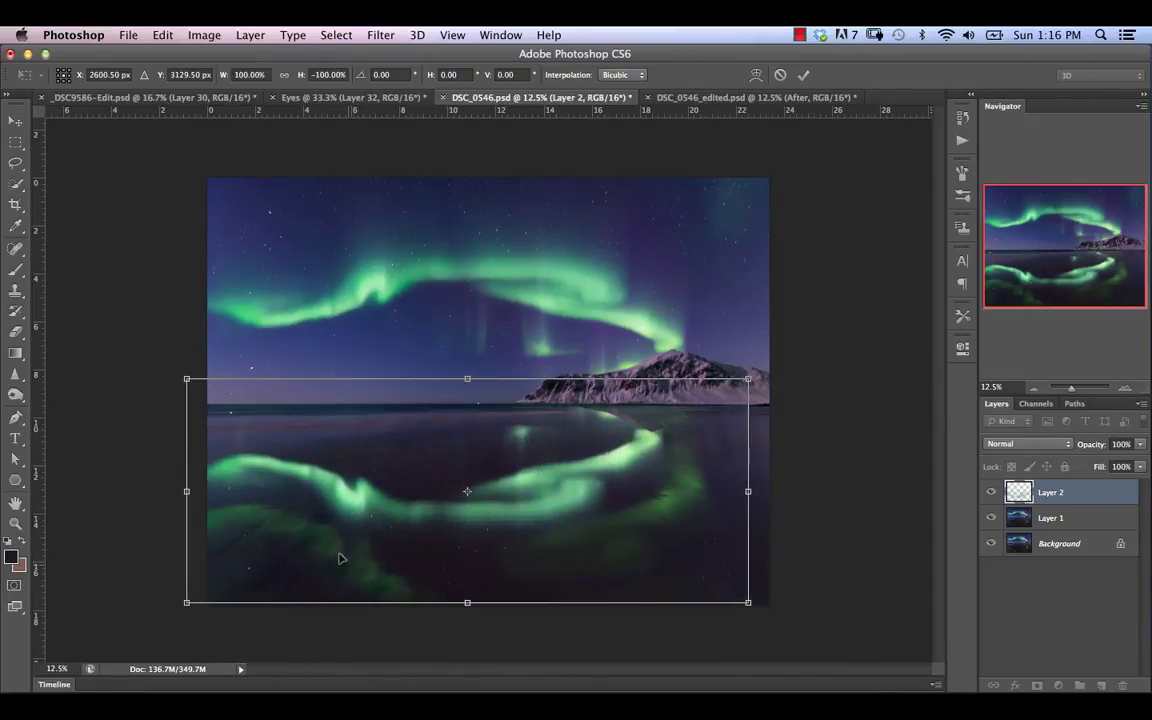
{"action": "left_click_drag", "start_coordinate": [468, 508], "coordinate": [480, 572]}
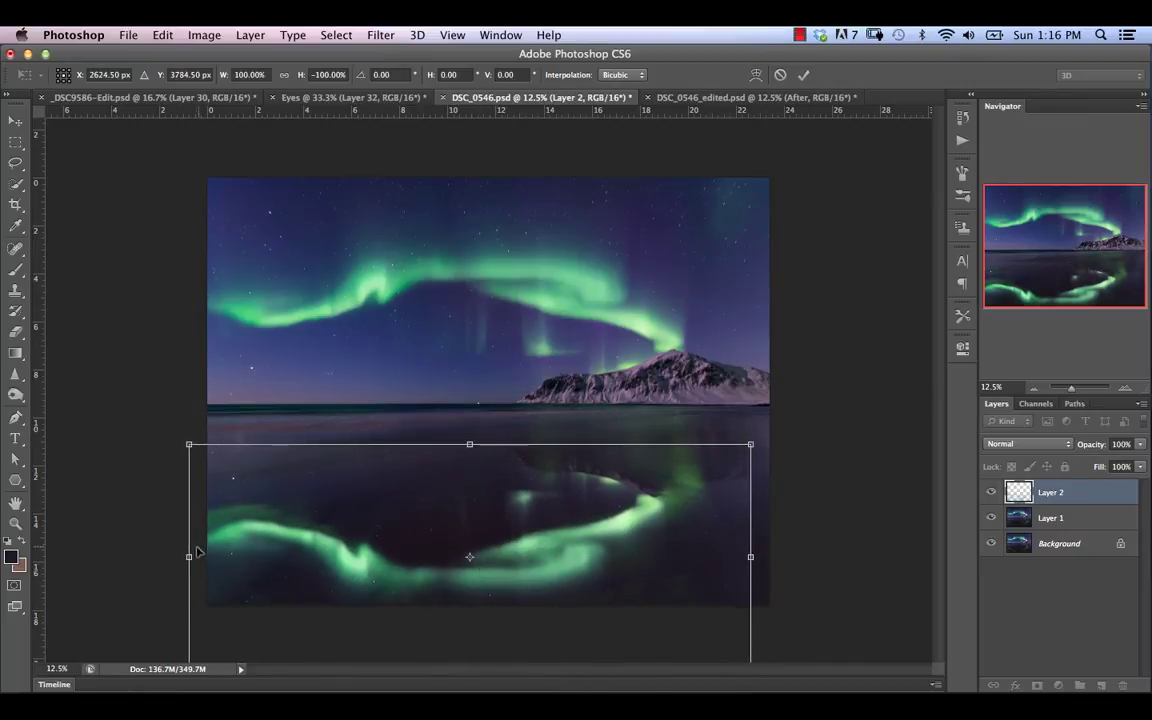
- Stretch the flipped aurora to about 102% width and 171% height in Free Transform and reposition it over the water
{"action": "mouse_move", "coordinate": [189, 557]}
{"action": "left_mouse_down"}
{"action": "mouse_move", "coordinate": [165, 556]}
{"action": "mouse_move", "coordinate": [175, 560]}
{"action": "left_mouse_up"}
{"action": "left_click_drag", "start_coordinate": [330, 547], "coordinate": [342, 543]}
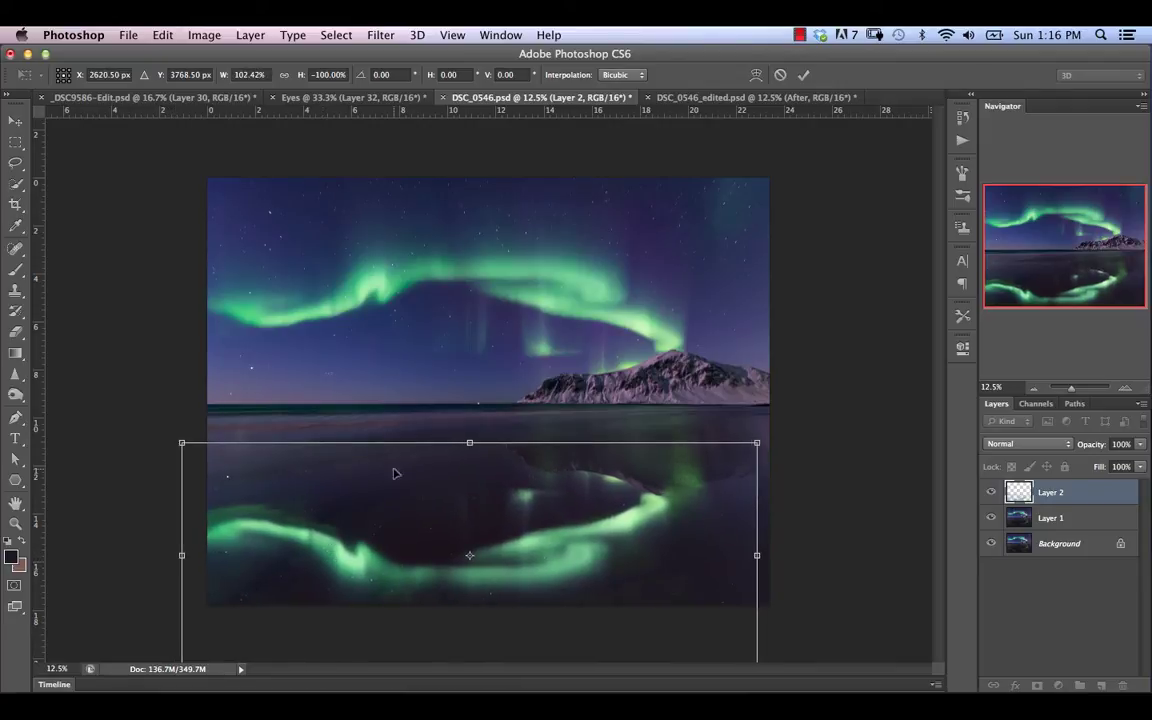
{"action": "left_click_drag", "start_coordinate": [469, 442], "coordinate": [458, 272]}
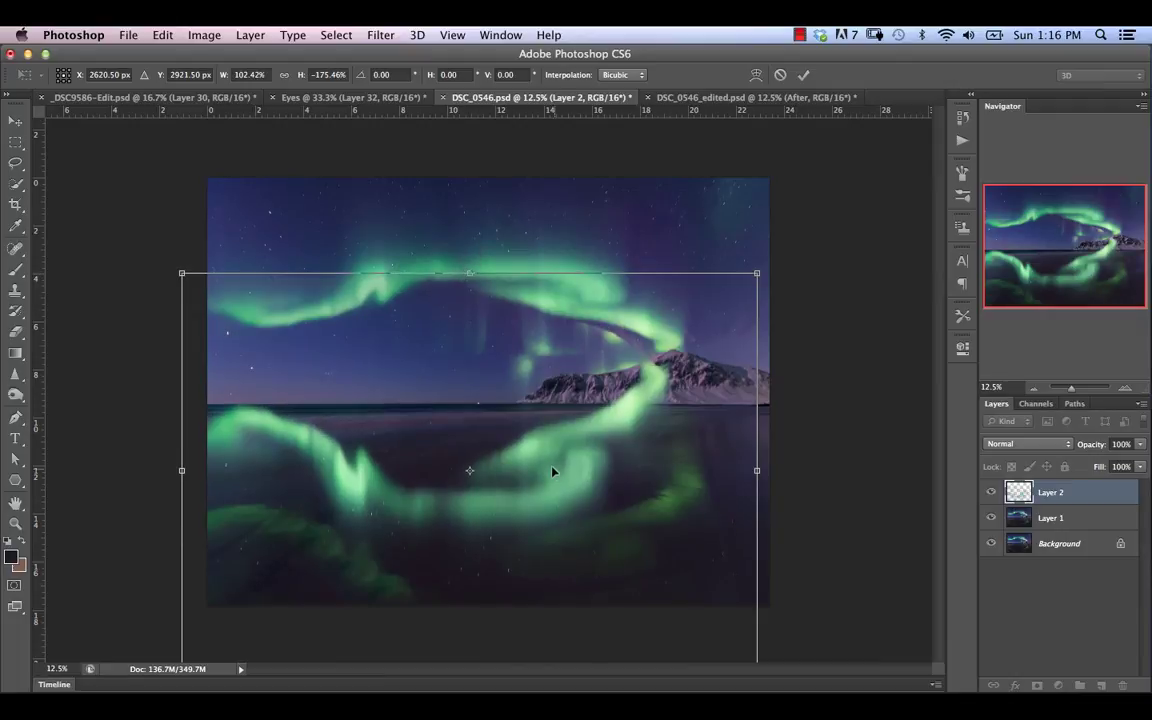
{"action": "left_click_drag", "start_coordinate": [553, 471], "coordinate": [556, 562]}
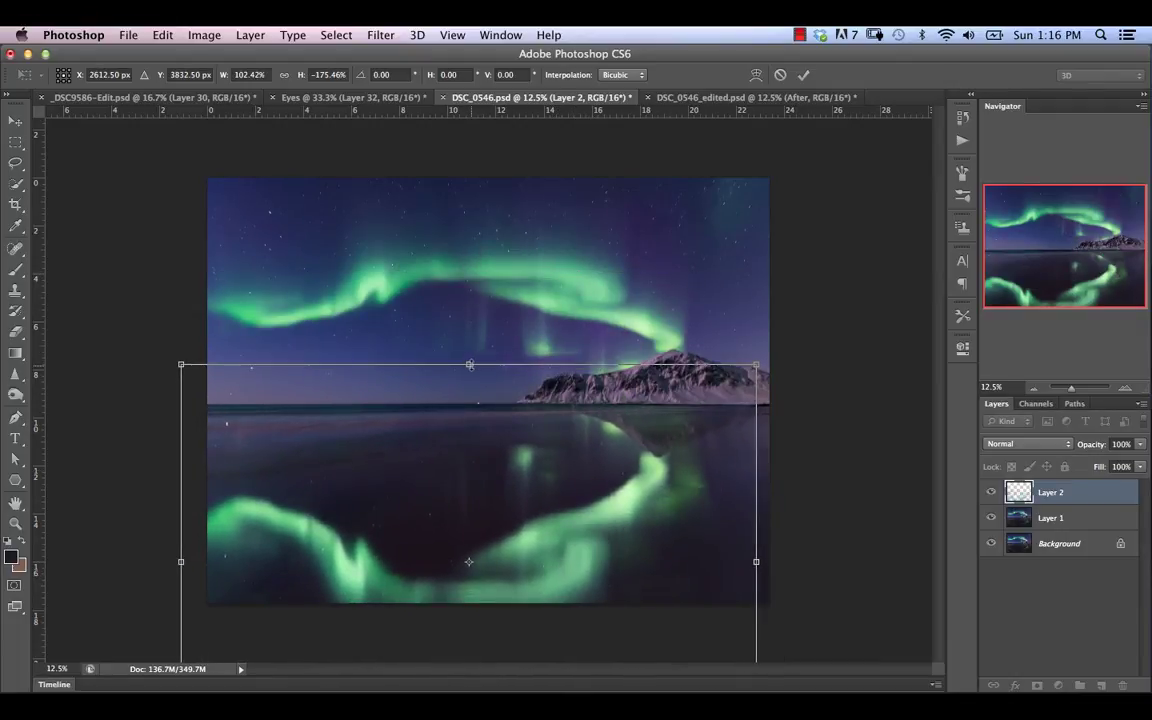
{"action": "left_click_drag", "start_coordinate": [470, 364], "coordinate": [470, 374]}
- Widen the flipped aurora to about 111% and nudge it into line with the original reflection in the water
{"action": "left_click_drag", "start_coordinate": [757, 567], "coordinate": [789, 563]}
{"action": "left_click_drag", "start_coordinate": [641, 566], "coordinate": [632, 563]}
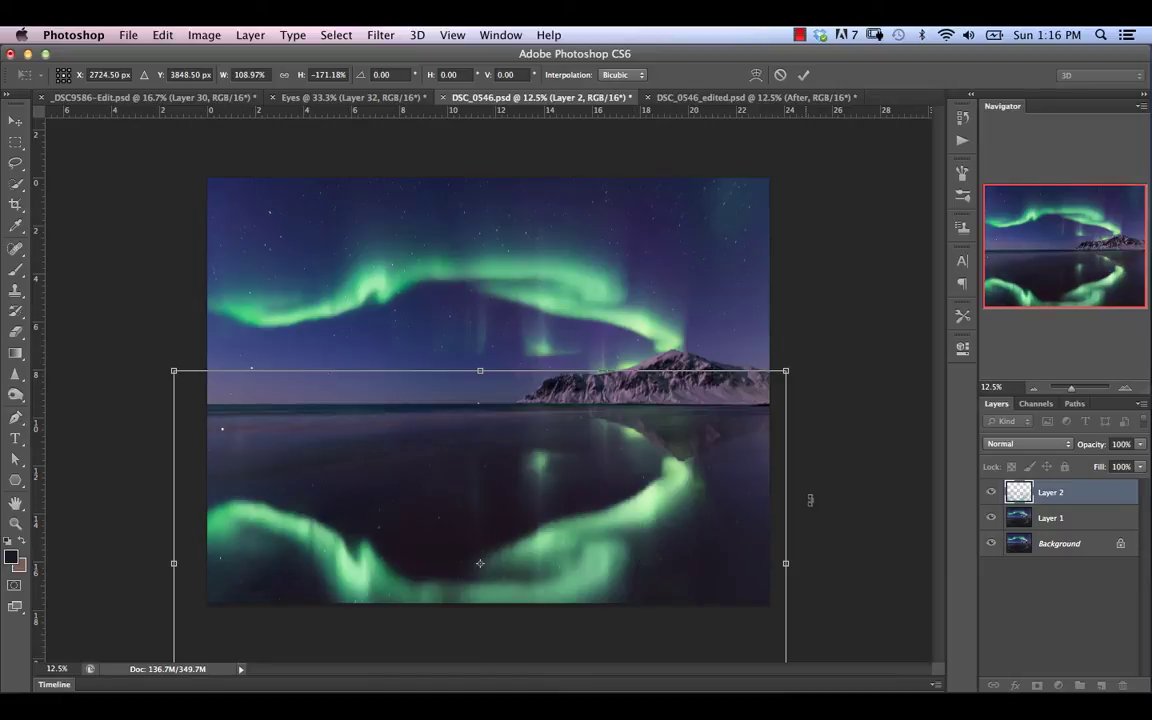
{"action": "left_click_drag", "start_coordinate": [786, 564], "coordinate": [799, 567]}
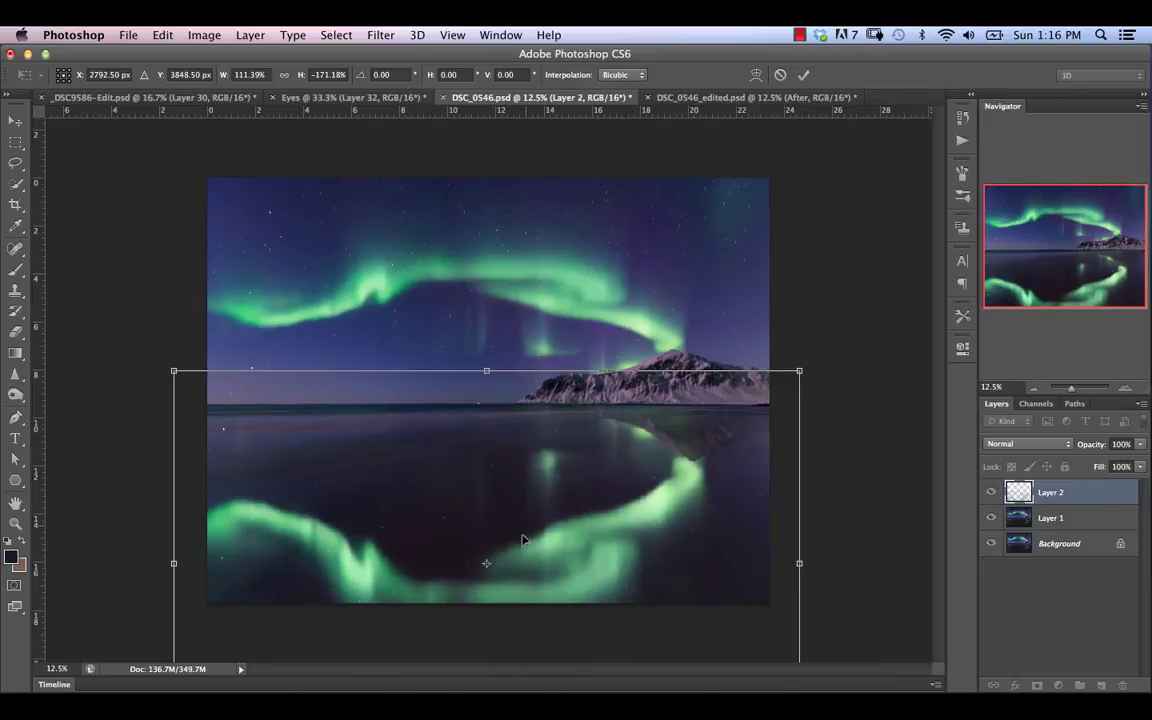
{"action": "mouse_move", "coordinate": [563, 562]}
{"action": "left_mouse_down"}
{"action": "mouse_move", "coordinate": [607, 571]}
{"action": "mouse_move", "coordinate": [553, 563]}
{"action": "mouse_move", "coordinate": [576, 542]}
{"action": "mouse_move", "coordinate": [571, 553]}
{"action": "left_mouse_up"}
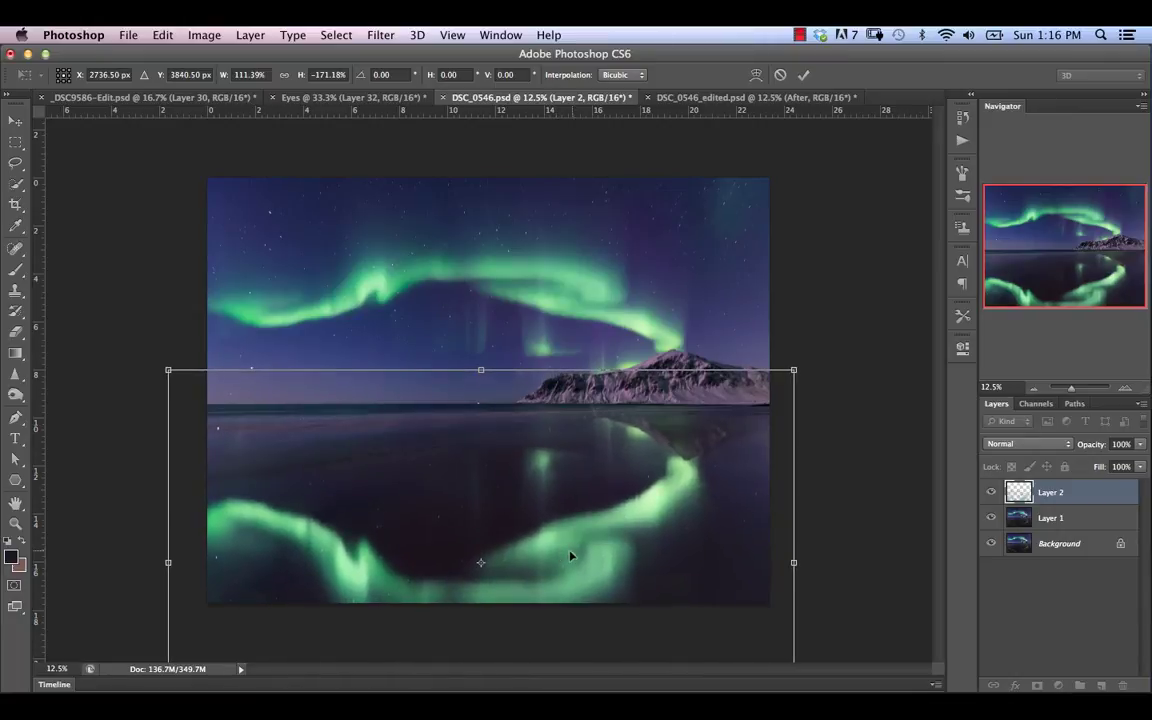
- Warp the flipped aurora slightly so its bright end follows the original reflection, and apply the transform
{"action": "right_click", "coordinate": [617, 486]}
{"action": "left_click", "coordinate": [663, 562]}
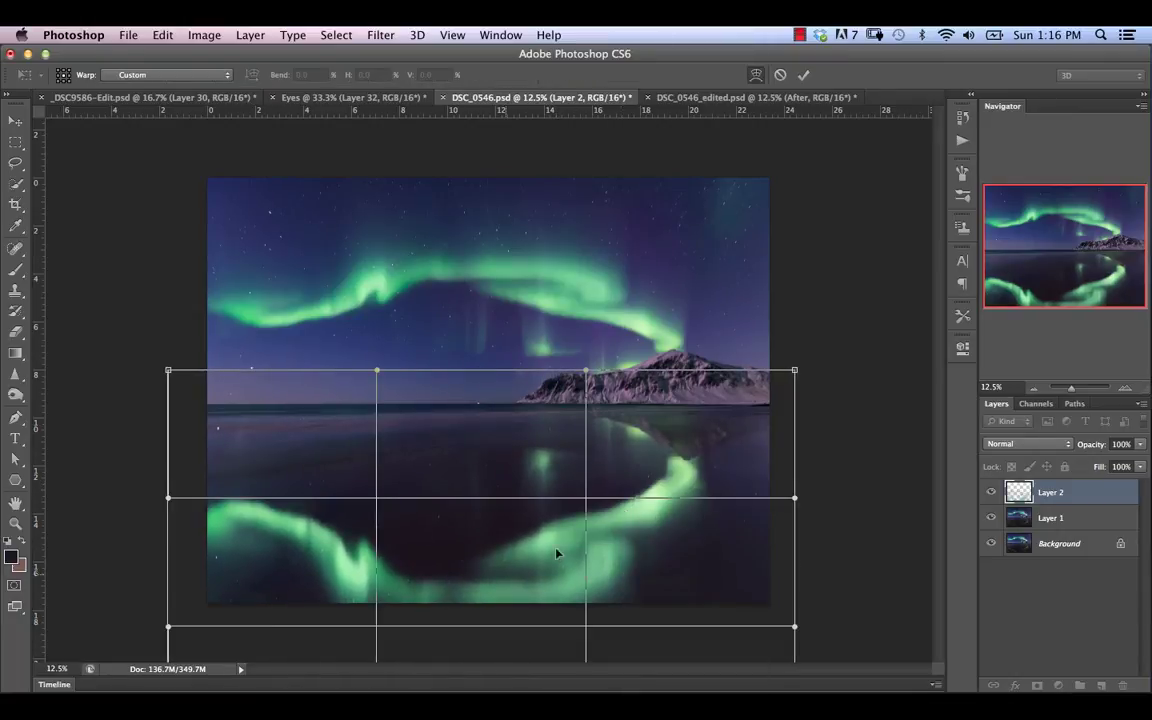
{"action": "mouse_move", "coordinate": [343, 572]}
{"action": "left_mouse_down"}
{"action": "mouse_move", "coordinate": [337, 600]}
{"action": "mouse_move", "coordinate": [340, 571]}
{"action": "left_mouse_up"}
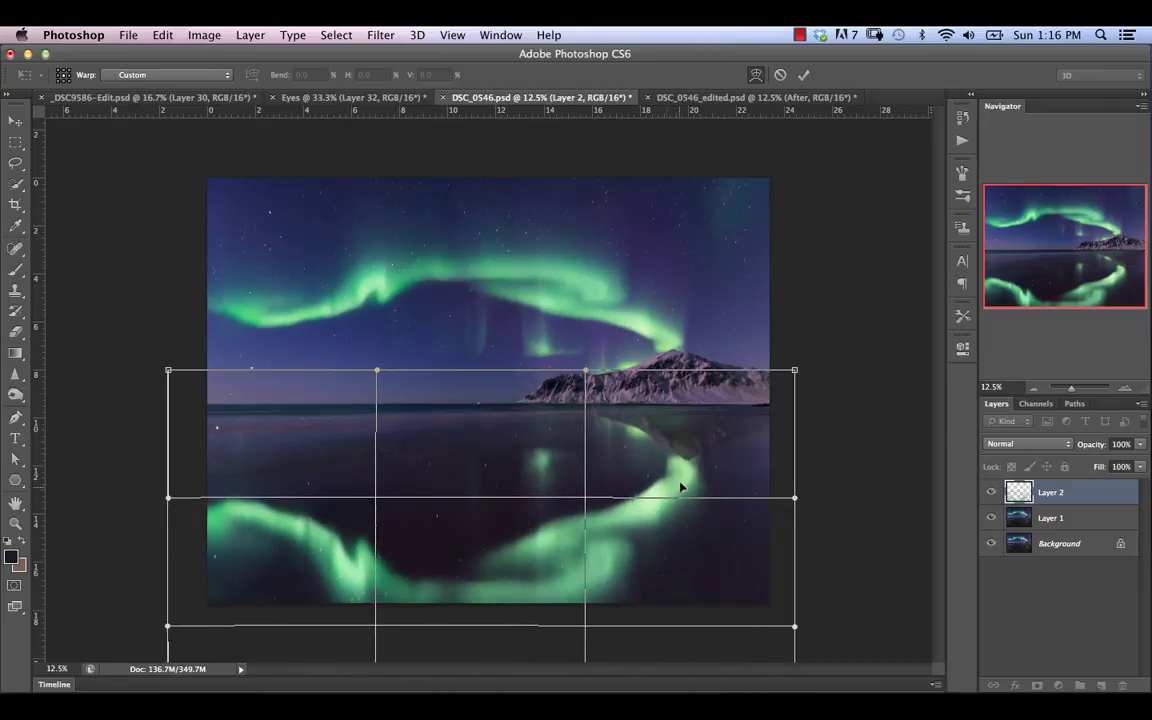
{"action": "mouse_move", "coordinate": [585, 503]}
{"action": "left_mouse_down"}
{"action": "mouse_move", "coordinate": [602, 525]}
{"action": "mouse_move", "coordinate": [598, 507]}
{"action": "left_mouse_up"}
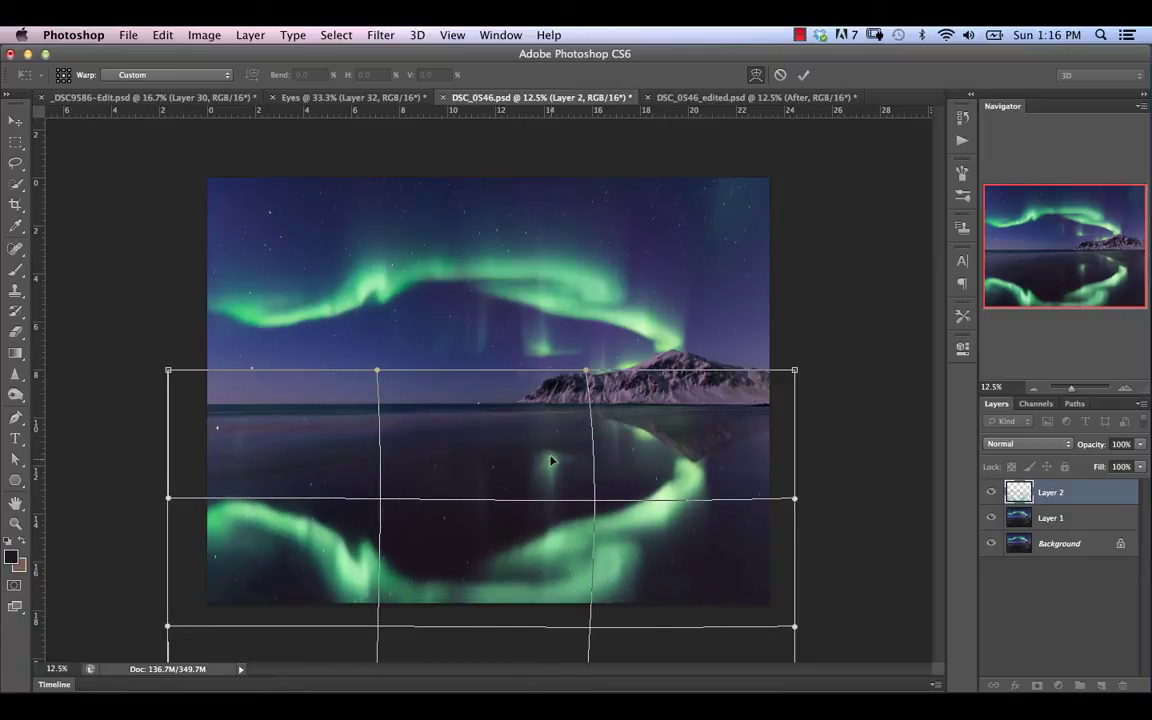
{"action": "key", "text": "m"}
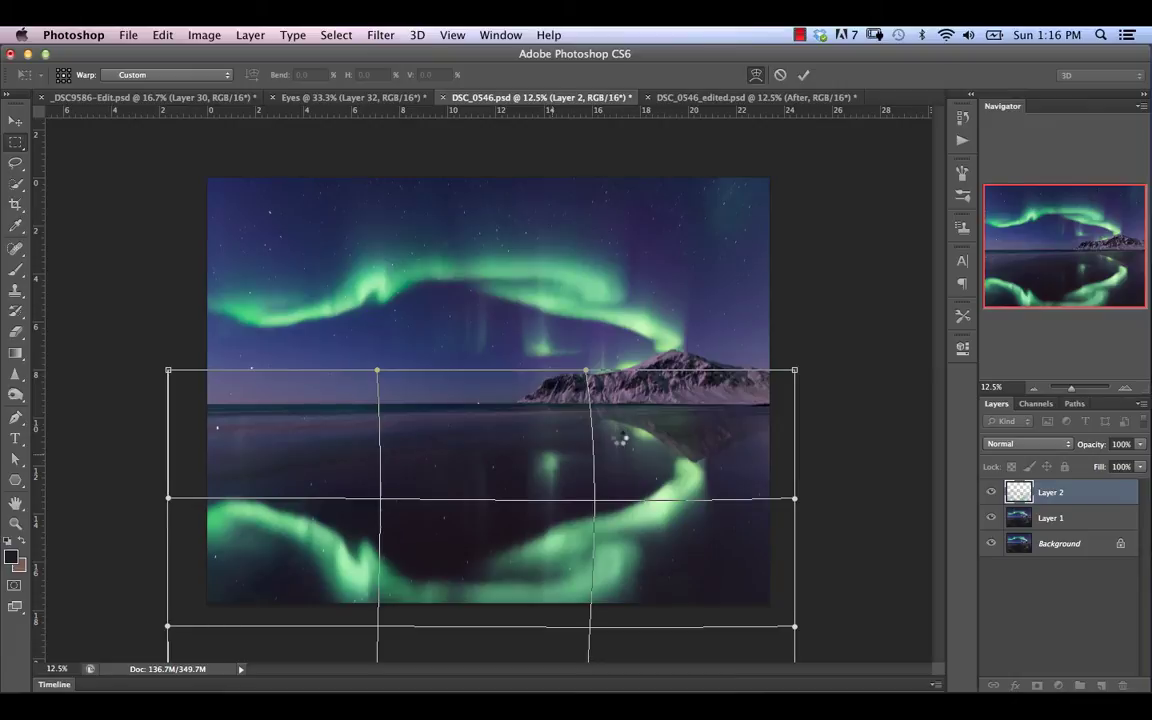
{"action": "key", "text": "Return"}
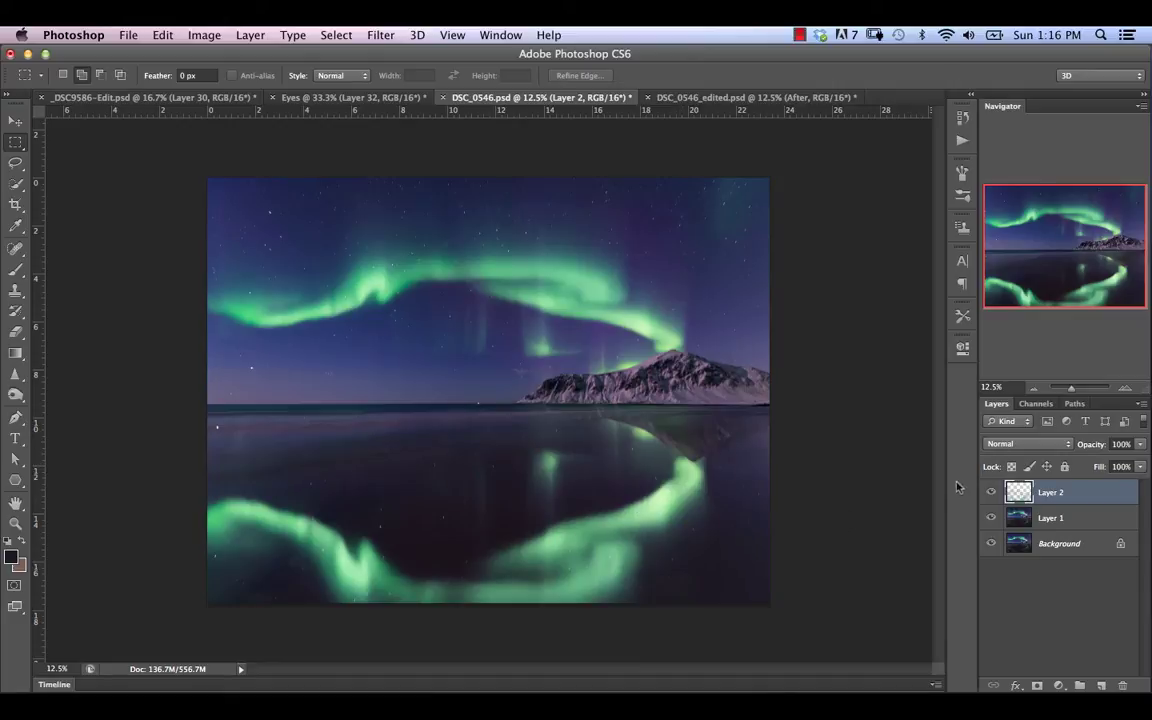
- Lower Layer 2's opacity to 54% and add a layer mask to it
{"action": "left_click_drag", "start_coordinate": [1100, 446], "coordinate": [1052, 456]}
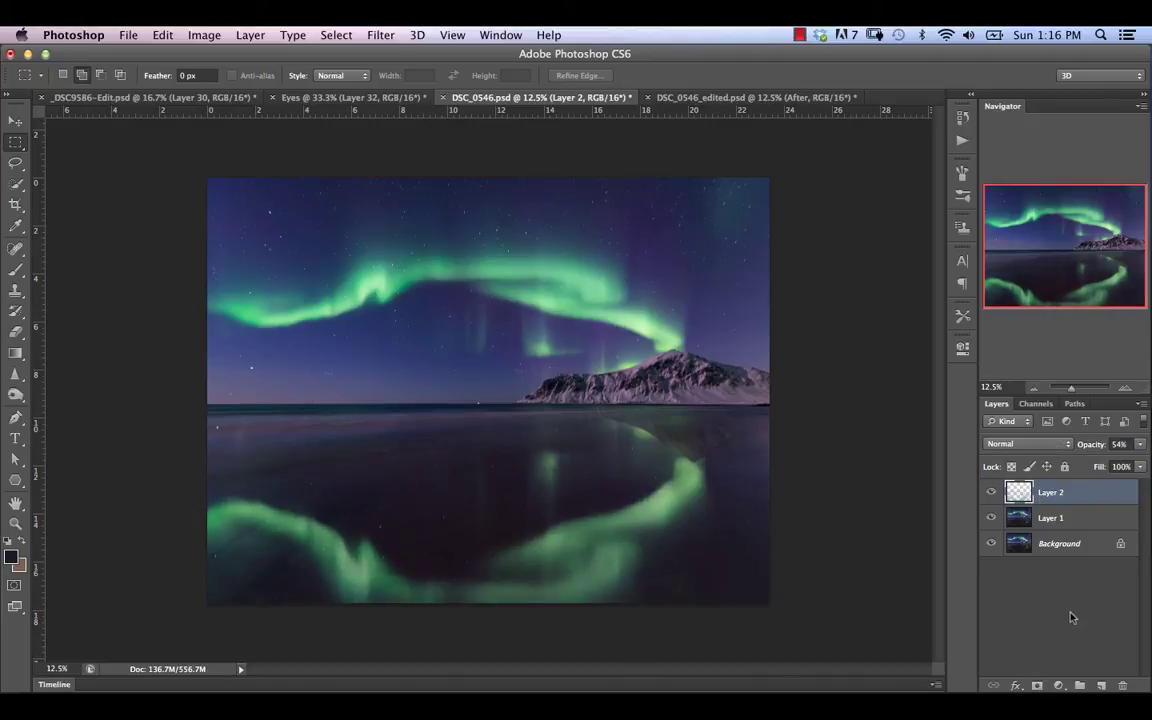
{"action": "left_click", "coordinate": [1037, 686]}
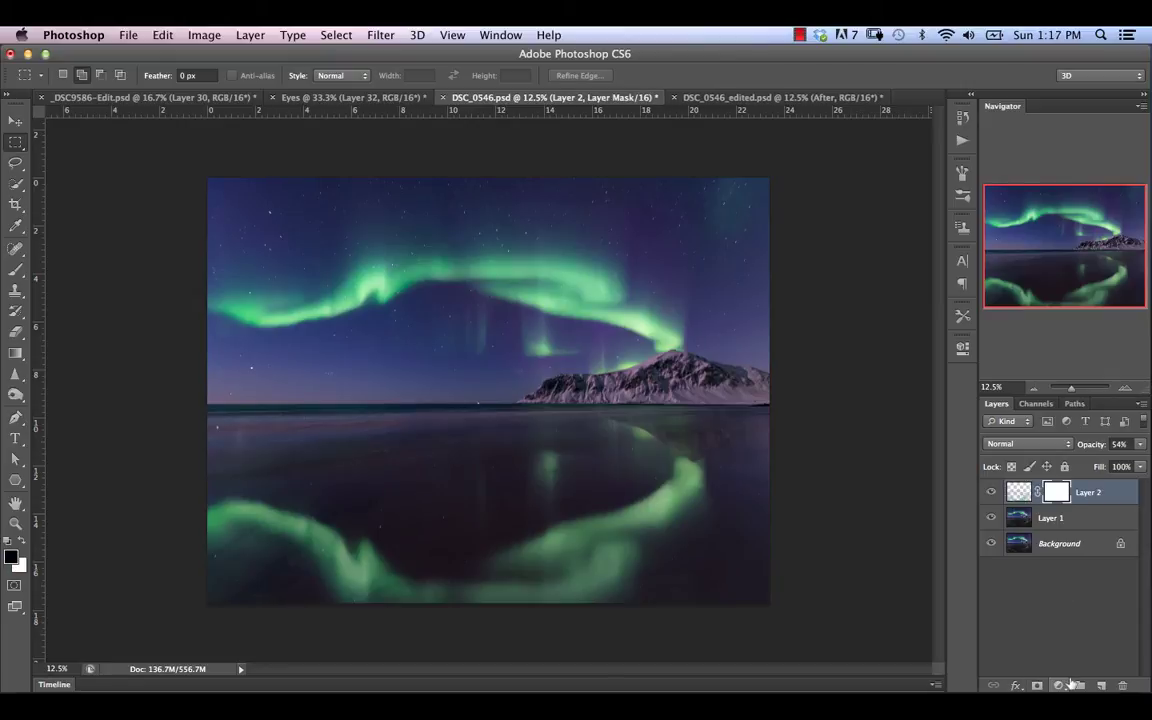
- Paint black on Layer 2's mask over the mountain's reflection with a soft 600 px brush at 28% flow
{"action": "left_click", "coordinate": [25, 265]}
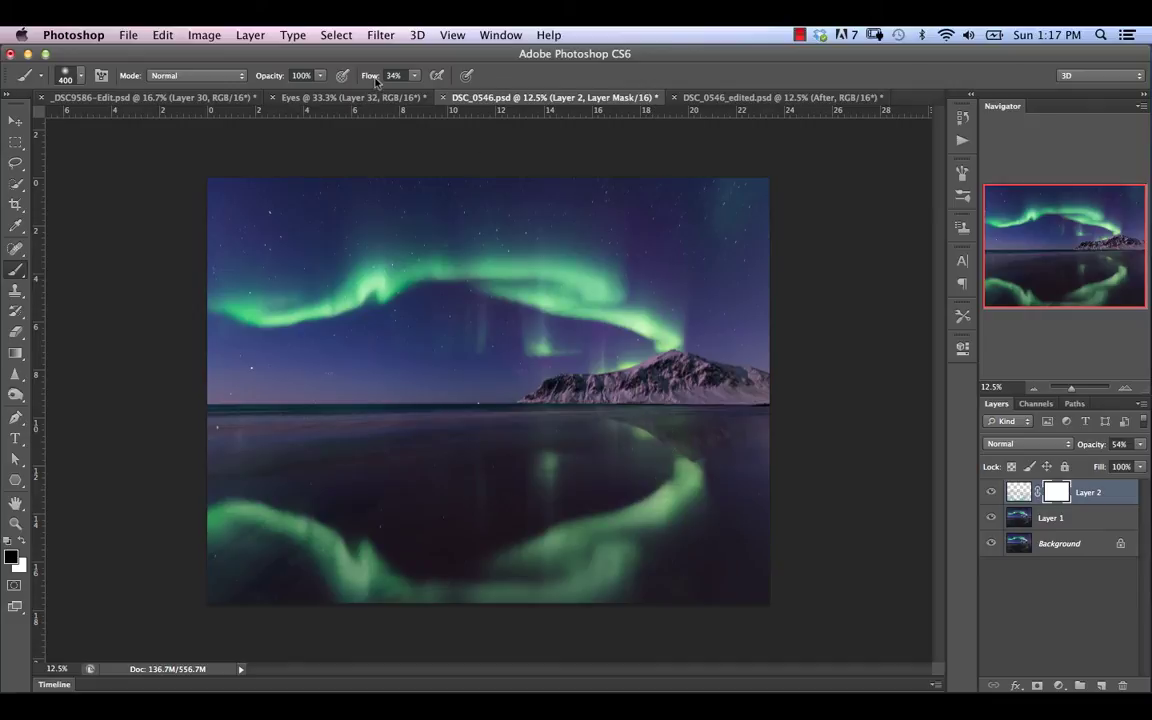
{"action": "left_click_drag", "start_coordinate": [375, 82], "coordinate": [336, 70]}
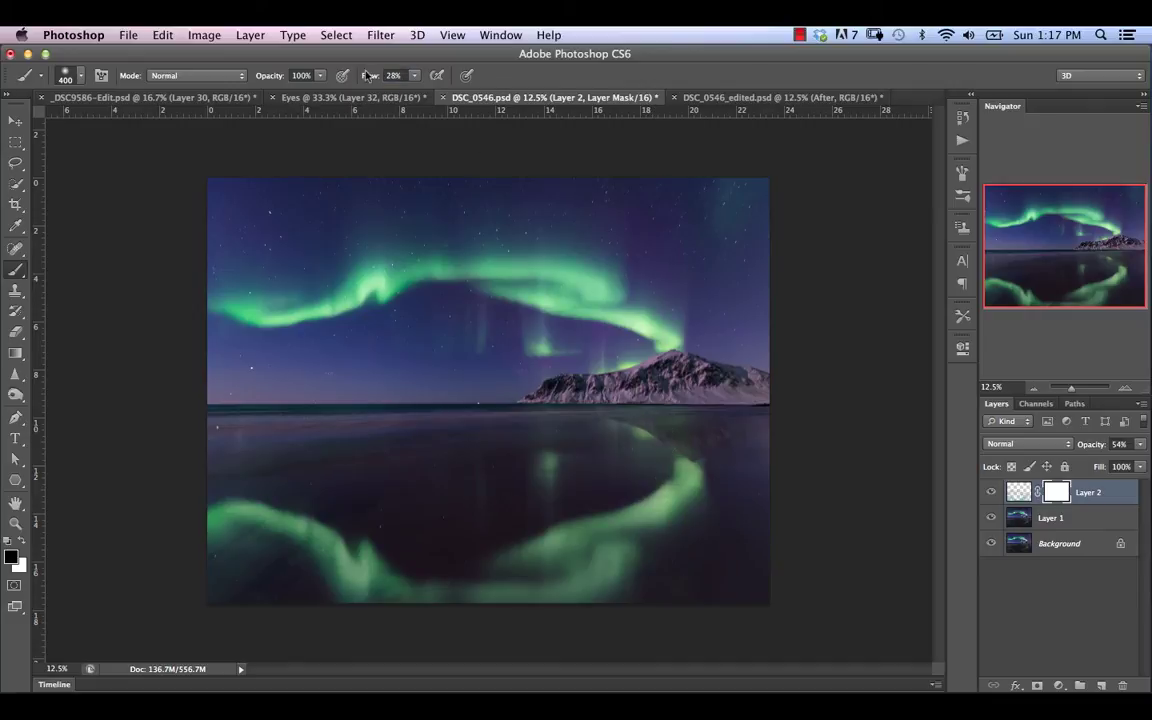
{"action": "left_click", "coordinate": [82, 78]}
{"action": "left_click", "coordinate": [565, 87]}
{"action": "left_click_drag", "start_coordinate": [676, 427], "coordinate": [715, 432]}
{"action": "mouse_move", "coordinate": [662, 432]}
{"action": "left_mouse_down"}
{"action": "mouse_move", "coordinate": [643, 424]}
{"action": "mouse_move", "coordinate": [764, 433]}
{"action": "left_mouse_up"}
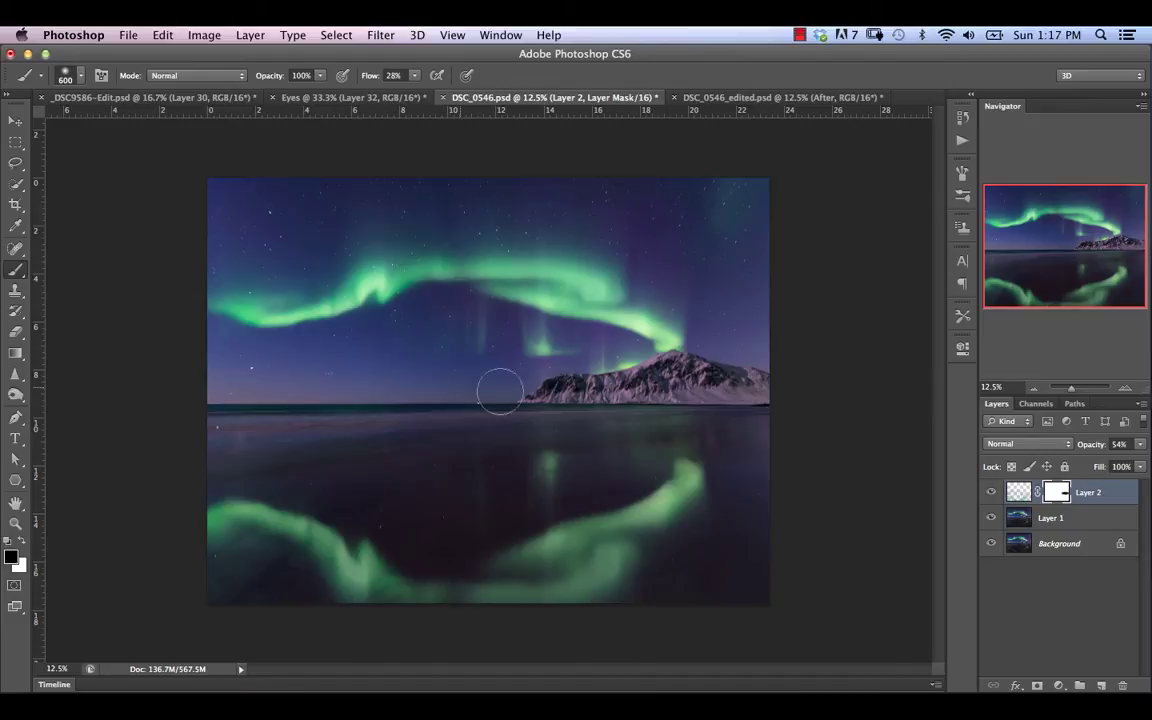
- Mask out the remaining copied sky along the water below the horizon, comparing the image with Layer 2 hidden and shown
{"action": "left_click", "coordinate": [993, 492]}
{"action": "left_click", "coordinate": [993, 492]}
{"action": "left_click", "coordinate": [993, 493]}
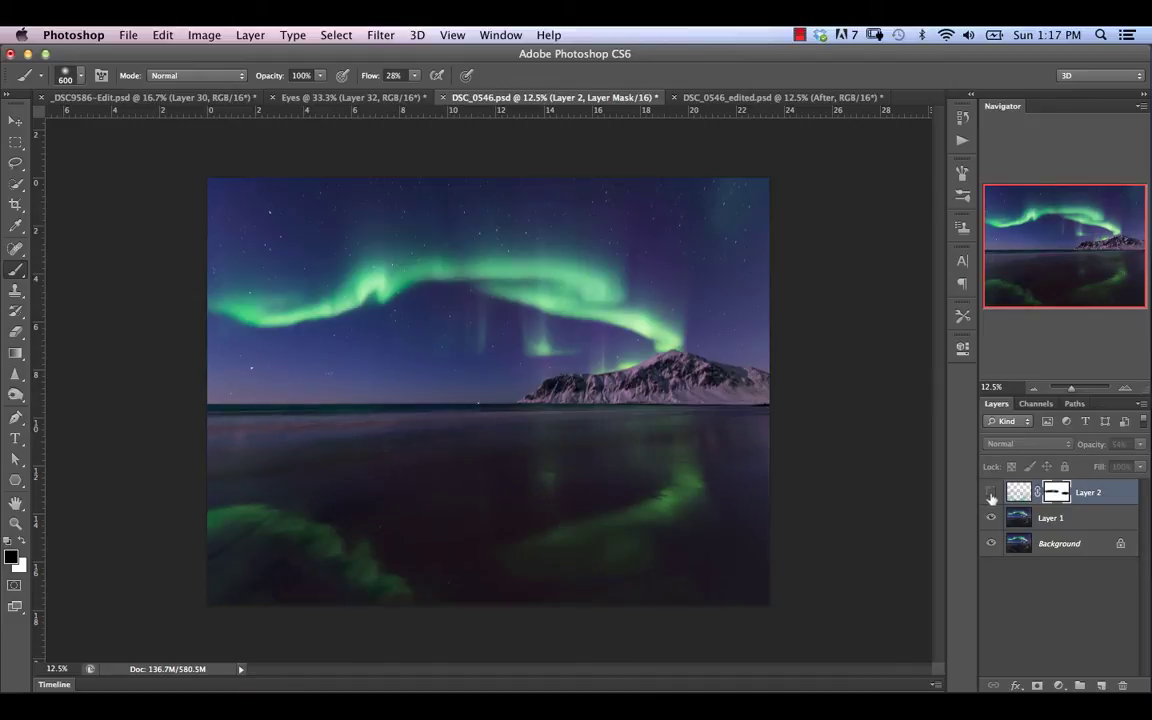
{"action": "left_click", "coordinate": [993, 494]}
{"action": "left_click", "coordinate": [993, 494]}
{"action": "left_click", "coordinate": [993, 494]}
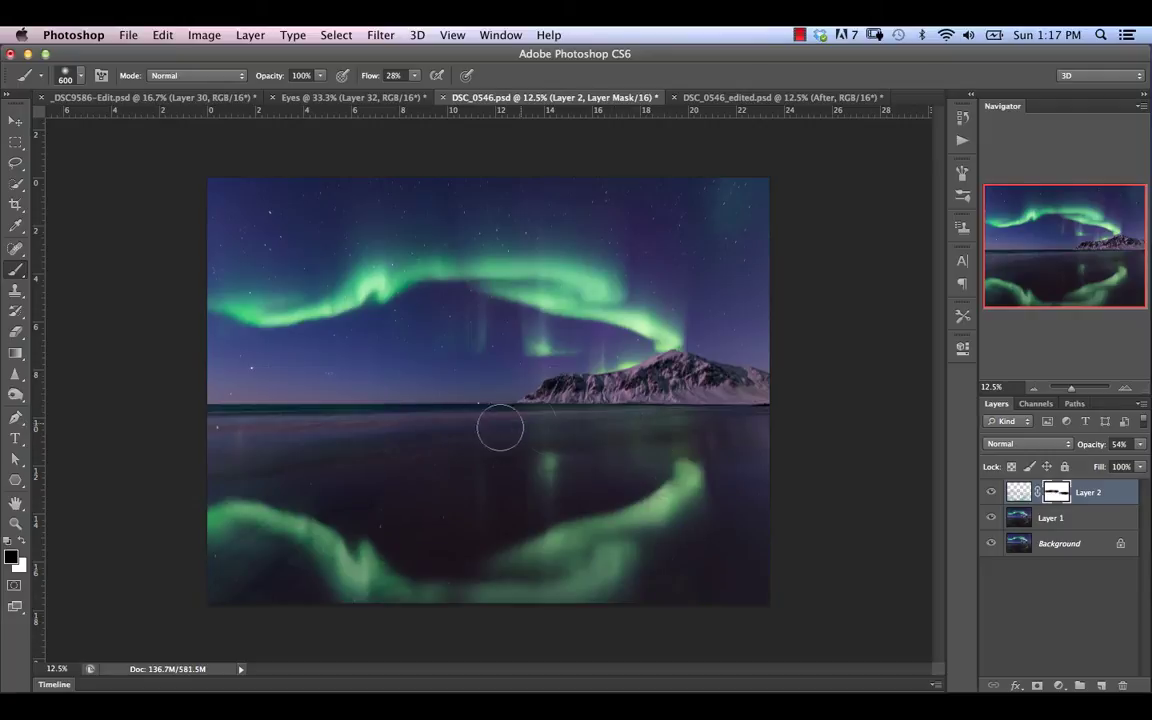
{"action": "mouse_move", "coordinate": [438, 436]}
{"action": "left_mouse_down"}
{"action": "mouse_move", "coordinate": [224, 437]}
{"action": "mouse_move", "coordinate": [252, 420]}
{"action": "mouse_move", "coordinate": [344, 446]}
{"action": "mouse_move", "coordinate": [516, 420]}
{"action": "left_mouse_up"}
{"action": "left_click", "coordinate": [991, 492]}
{"action": "left_click", "coordinate": [991, 492]}
{"action": "left_click", "coordinate": [991, 492]}
{"action": "left_click", "coordinate": [991, 492]}
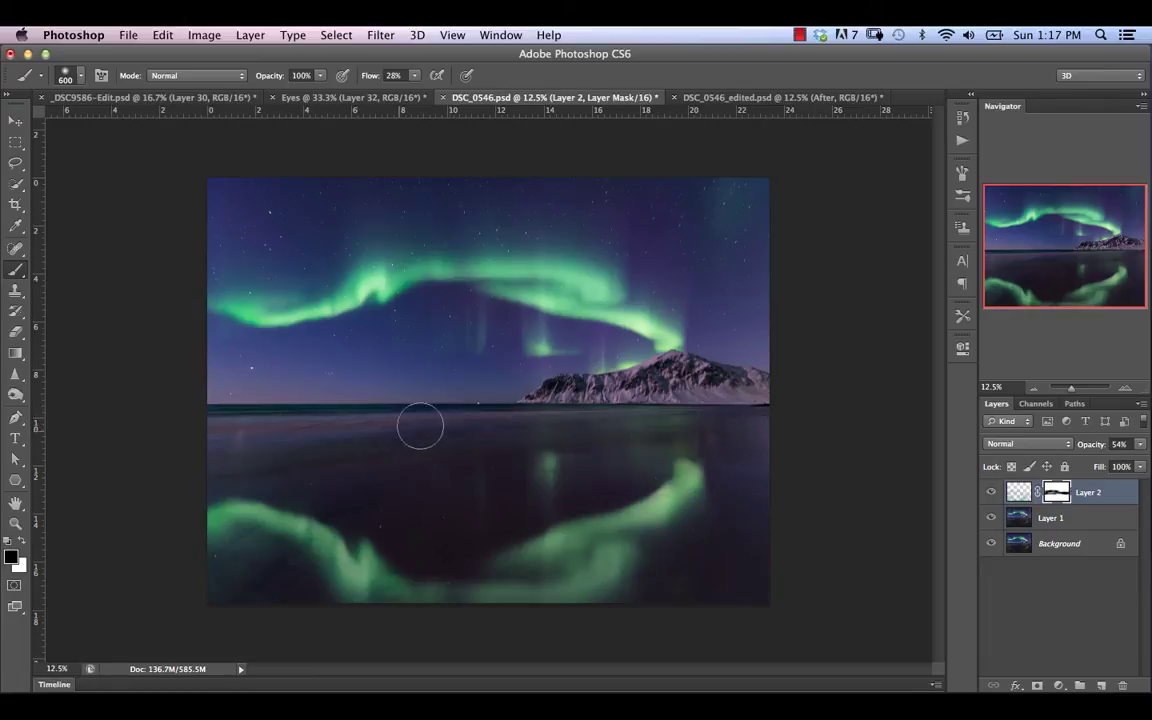
{"action": "mouse_move", "coordinate": [420, 427]}
{"action": "left_mouse_down"}
{"action": "mouse_move", "coordinate": [211, 442]}
{"action": "mouse_move", "coordinate": [262, 607]}
{"action": "left_mouse_up"}
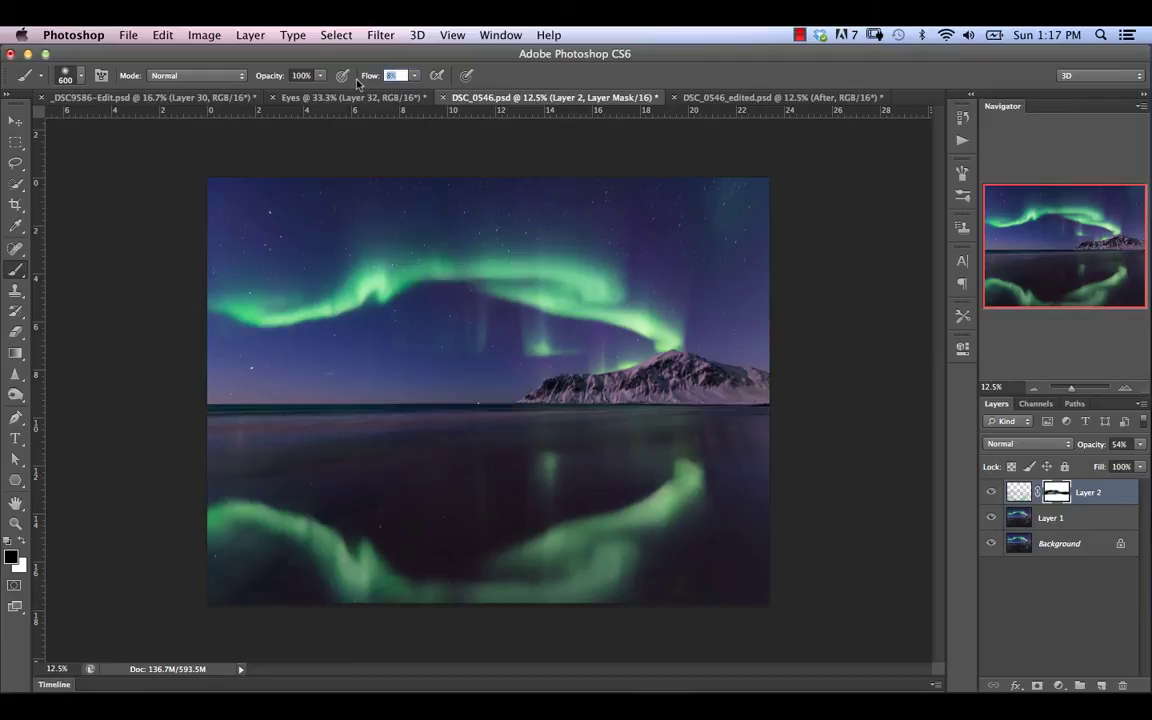
- Soften the edges of the aurora reflection on Layer 2's mask with a 400 px black brush at 10% flow
{"action": "key", "text": "bracketleft"}
{"action": "key", "text": "bracketleft"}
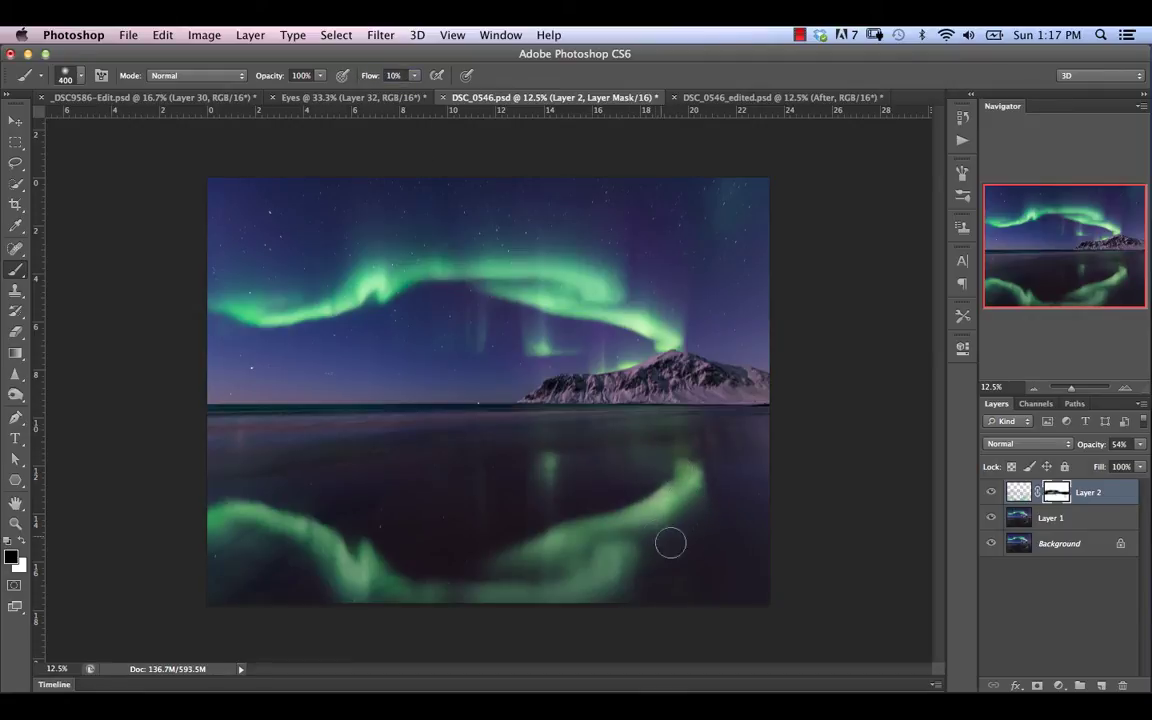
{"action": "mouse_move", "coordinate": [670, 518]}
{"action": "left_mouse_down"}
{"action": "mouse_move", "coordinate": [663, 470]}
{"action": "mouse_move", "coordinate": [553, 470]}
{"action": "mouse_move", "coordinate": [665, 490]}
{"action": "left_mouse_up"}
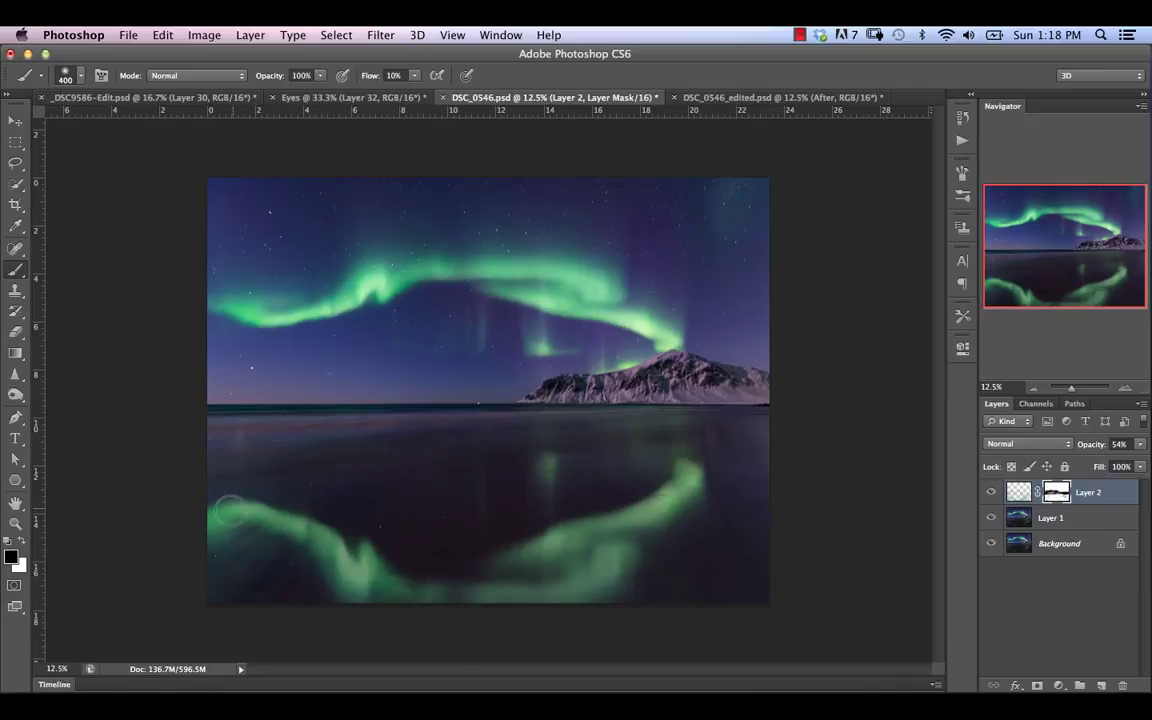
{"action": "mouse_move", "coordinate": [206, 514]}
{"action": "left_mouse_down"}
{"action": "mouse_move", "coordinate": [567, 500]}
{"action": "mouse_move", "coordinate": [537, 473]}
{"action": "mouse_move", "coordinate": [571, 464]}
{"action": "mouse_move", "coordinate": [715, 625]}
{"action": "mouse_move", "coordinate": [599, 625]}
{"action": "mouse_move", "coordinate": [607, 462]}
{"action": "mouse_move", "coordinate": [660, 497]}
{"action": "left_mouse_up"}
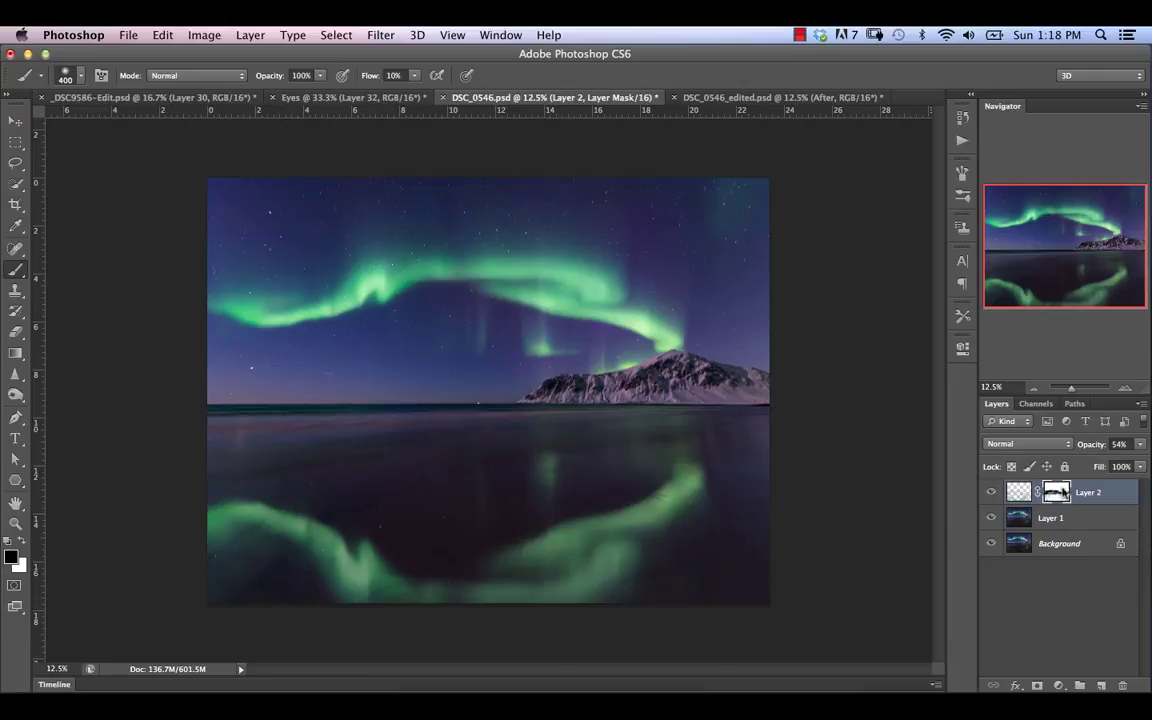
- Compare Layer 2 hidden and shown, and recolor its image with Hue/Saturation: hue +11, lightness -4 and slightly higher saturation
{"action": "left_click", "coordinate": [1017, 495]}
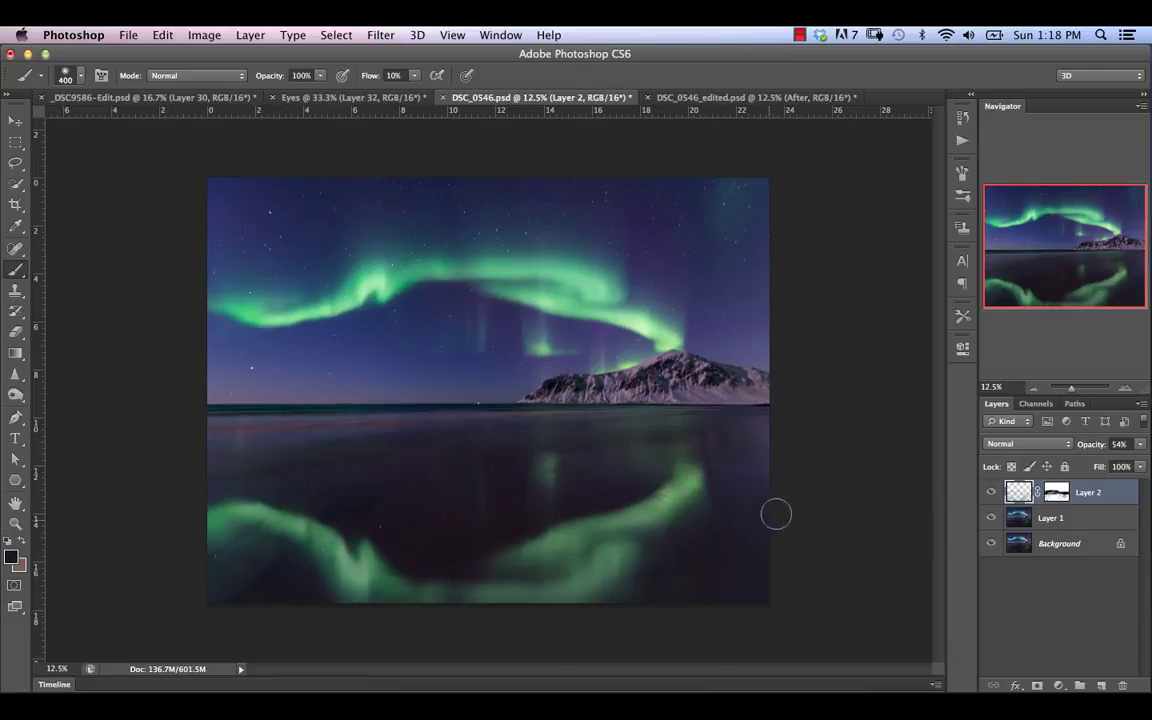
{"action": "left_click", "coordinate": [992, 493]}
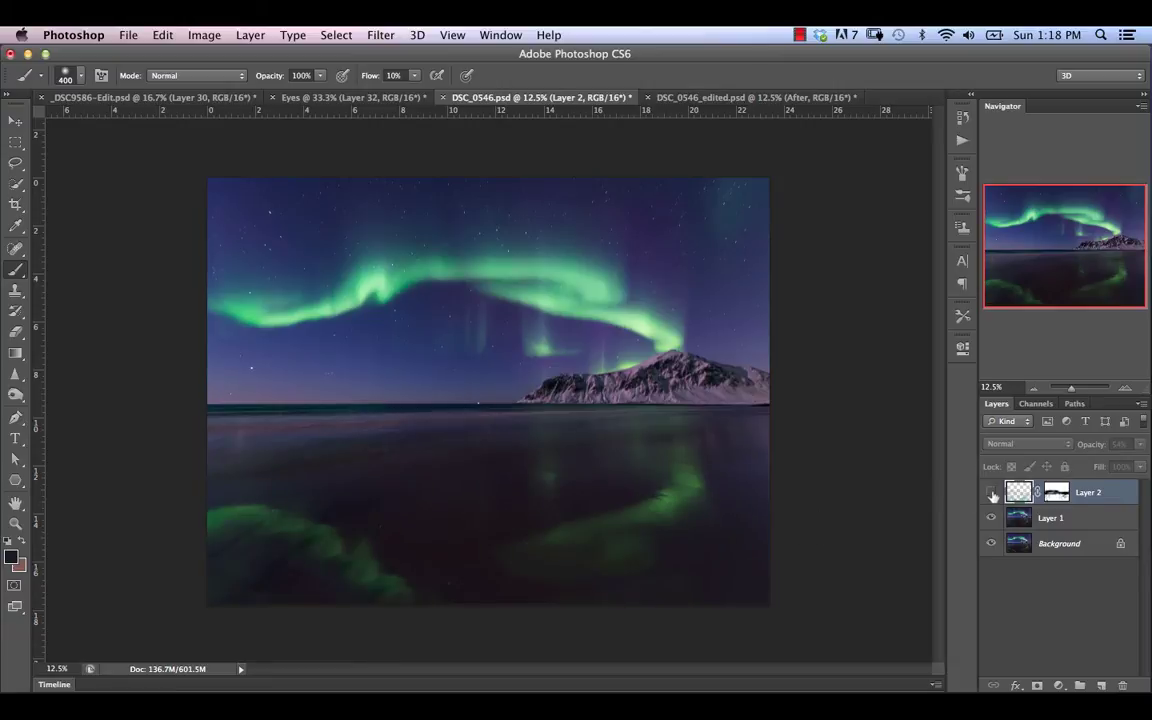
{"action": "left_click", "coordinate": [991, 492]}
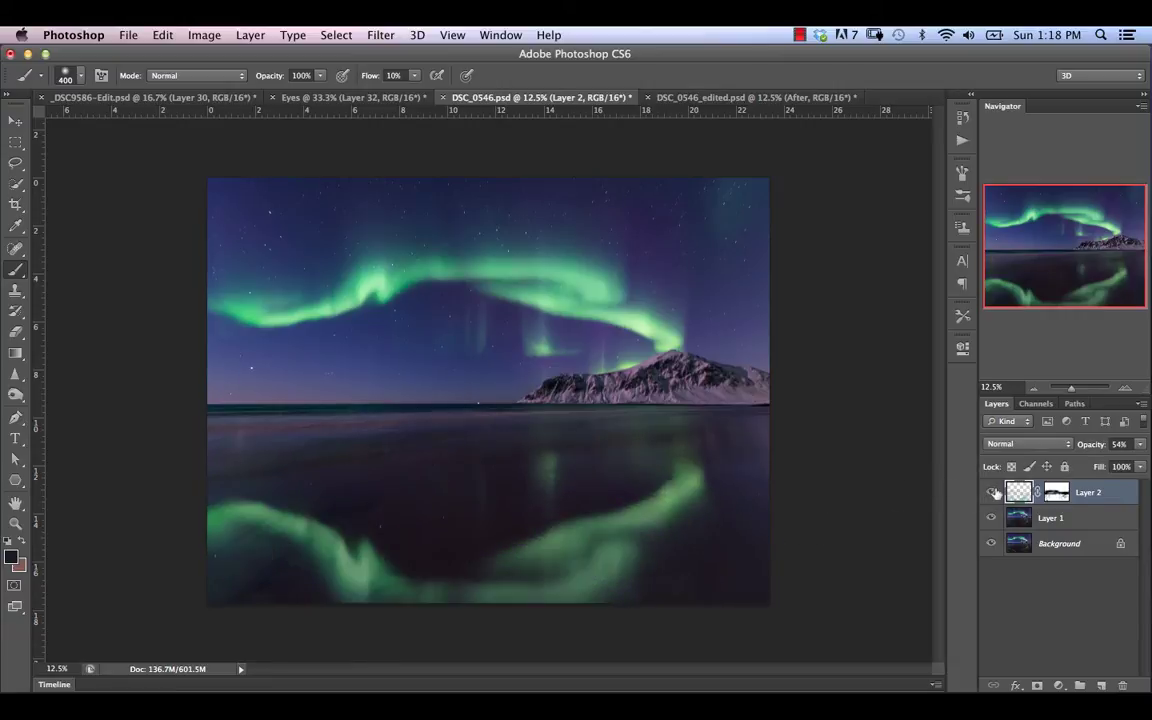
{"action": "left_click", "coordinate": [991, 492]}
{"action": "left_click", "coordinate": [991, 492]}
{"action": "key", "text": "ctrl+u"}
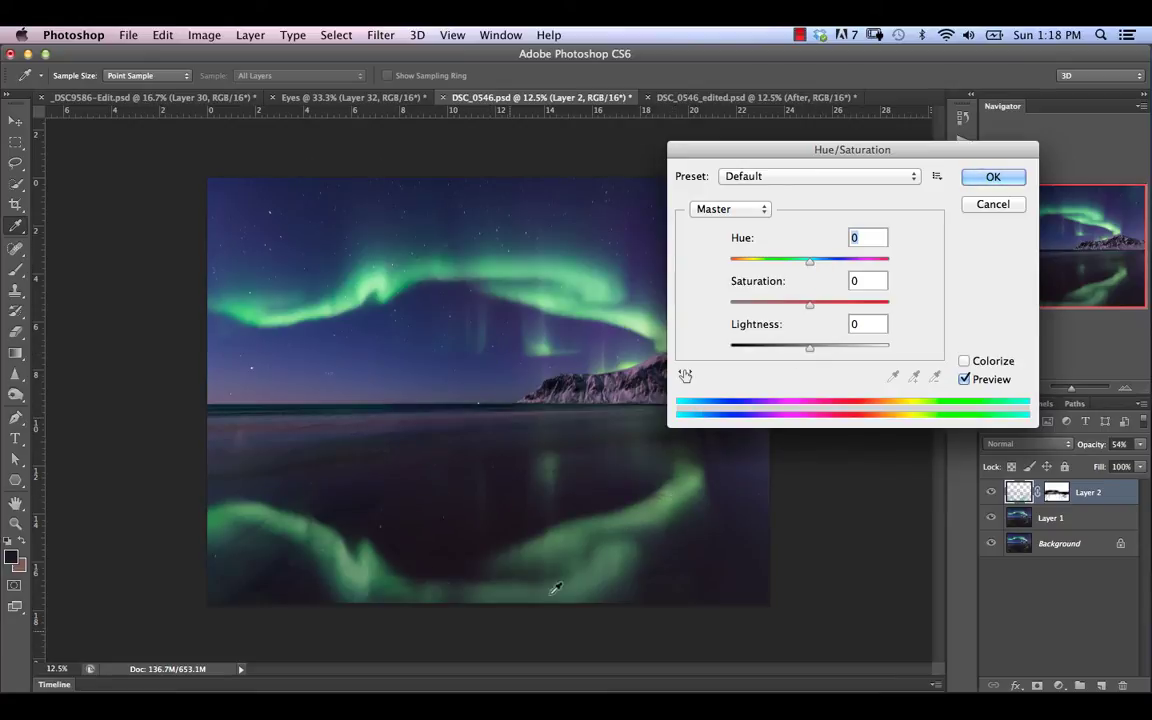
{"action": "left_click_drag", "start_coordinate": [810, 261], "coordinate": [816, 265]}
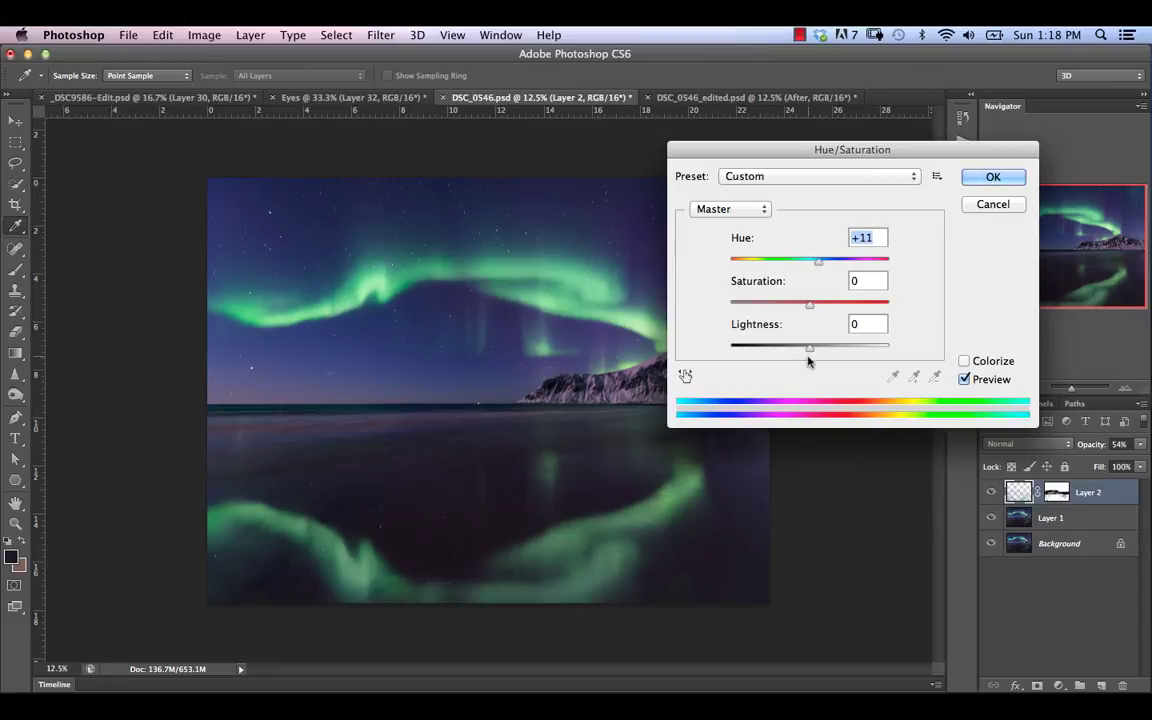
{"action": "left_click_drag", "start_coordinate": [809, 347], "coordinate": [806, 352]}
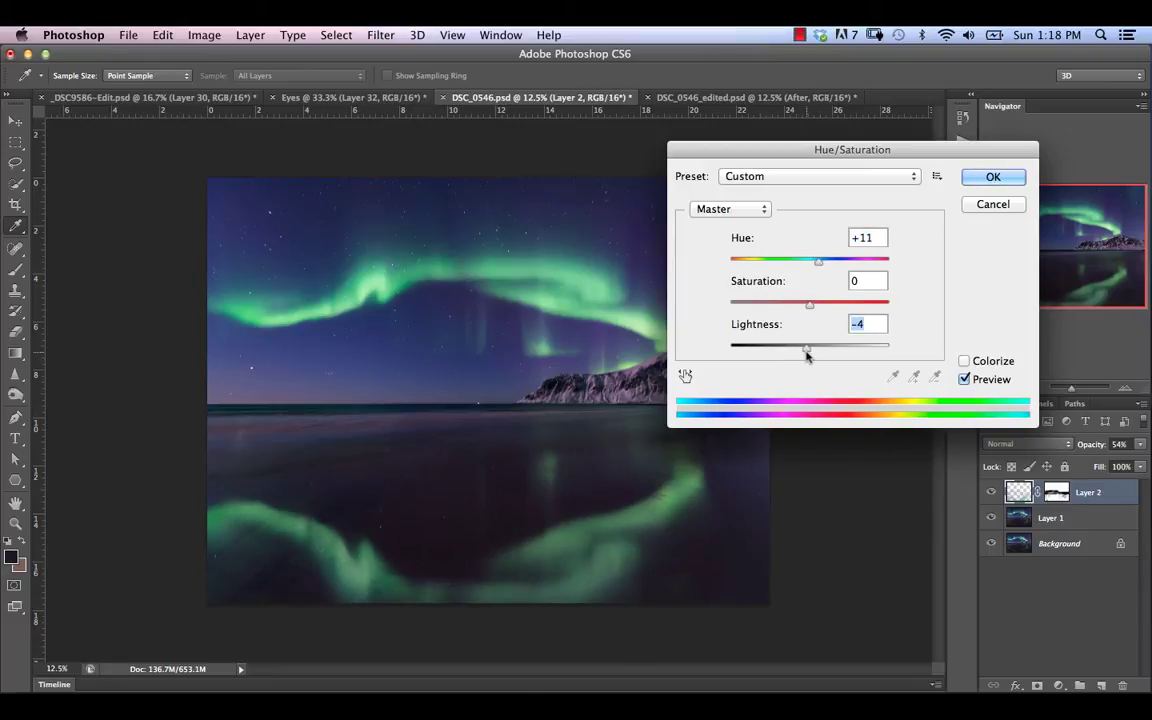
{"action": "left_click_drag", "start_coordinate": [810, 303], "coordinate": [815, 309]}
{"action": "left_click", "coordinate": [985, 176]}
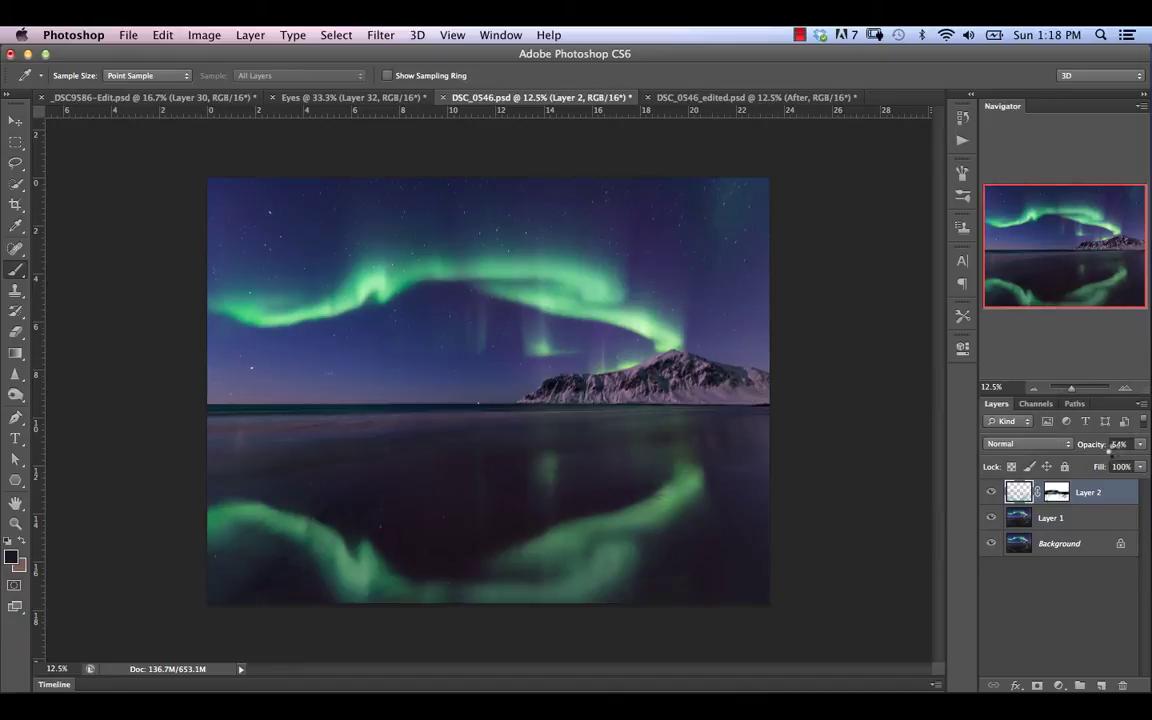
- Reduce Layer 2's opacity to 50% and compare the water with the layer hidden and shown
{"action": "key", "text": "b"}
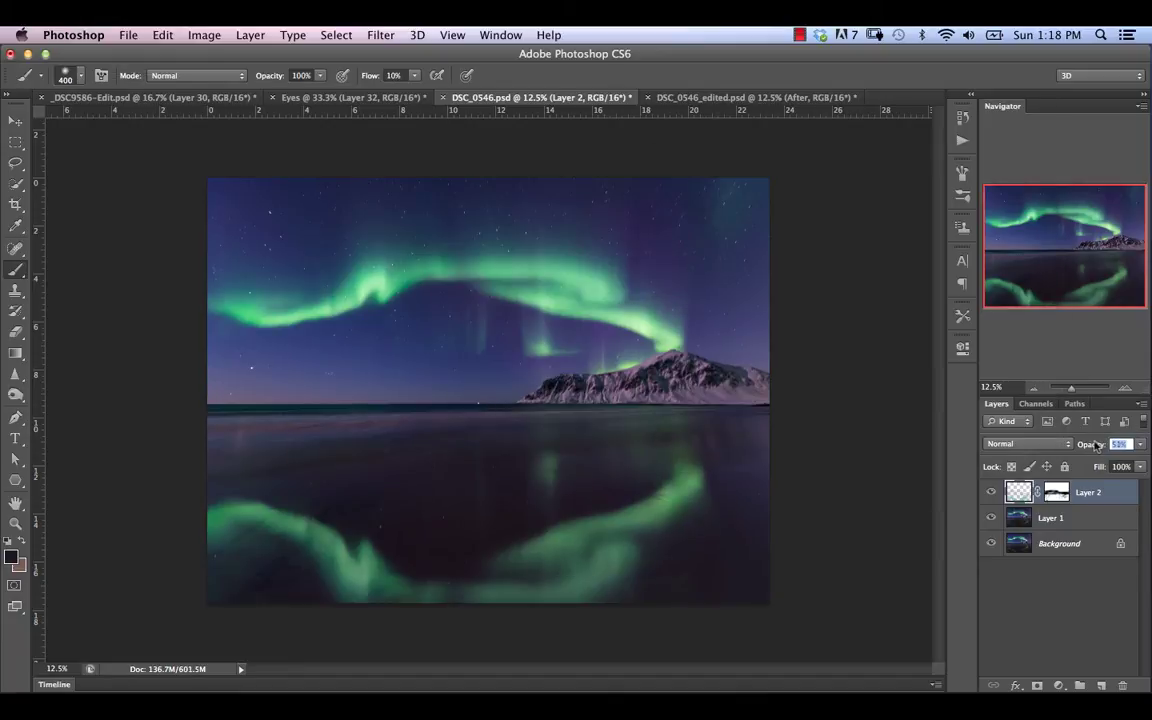
{"action": "key", "text": "Return"}
{"action": "left_click", "coordinate": [991, 493]}
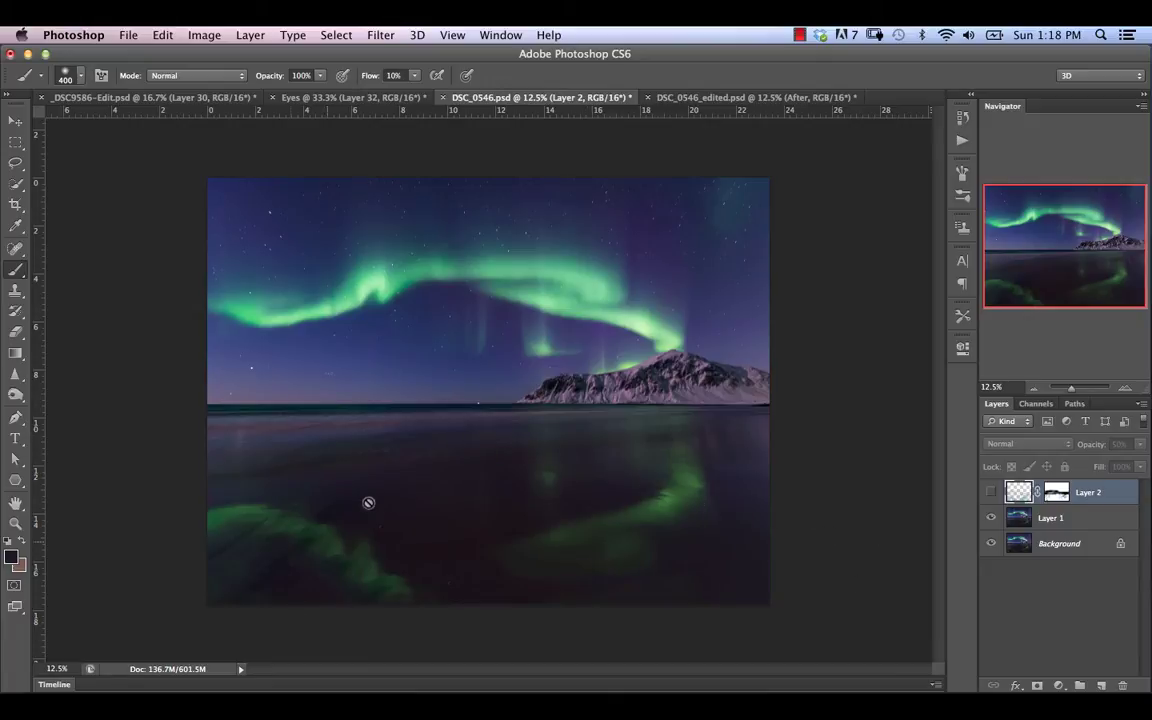
{"action": "left_click", "coordinate": [991, 492]}
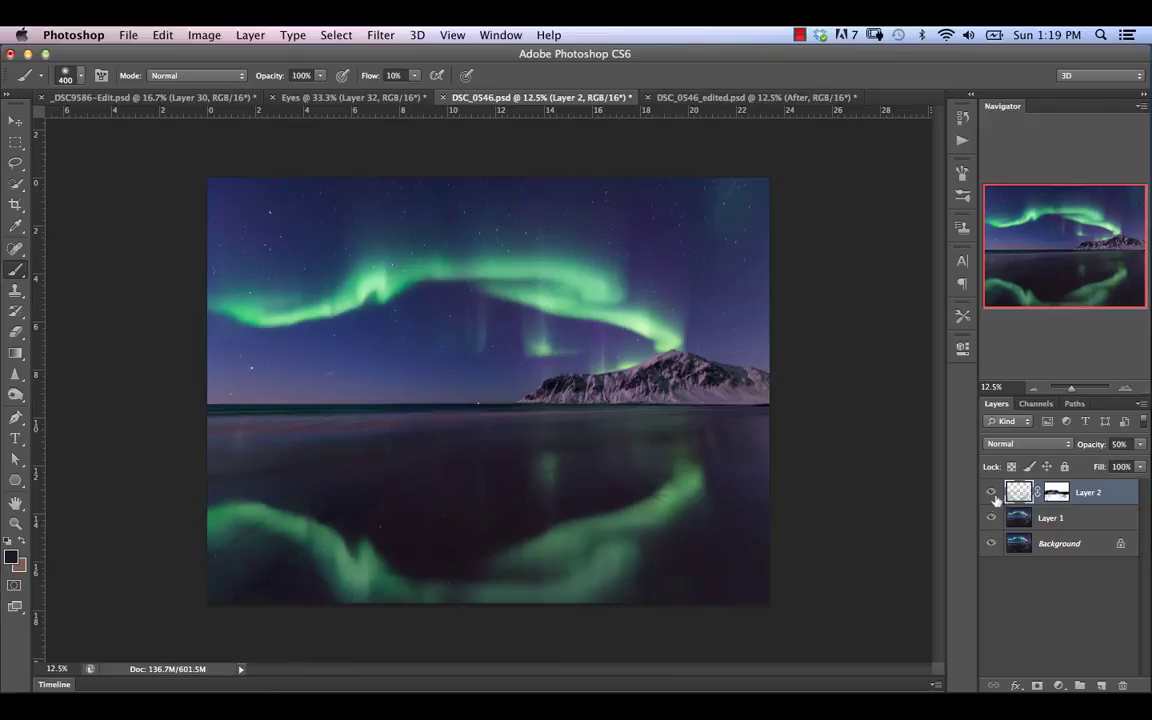
- Apply a Zoom Radial Blur of amount 12 at Good quality to Layer 2's image and compare it with the unblurred version
{"action": "left_click", "coordinate": [378, 36]}
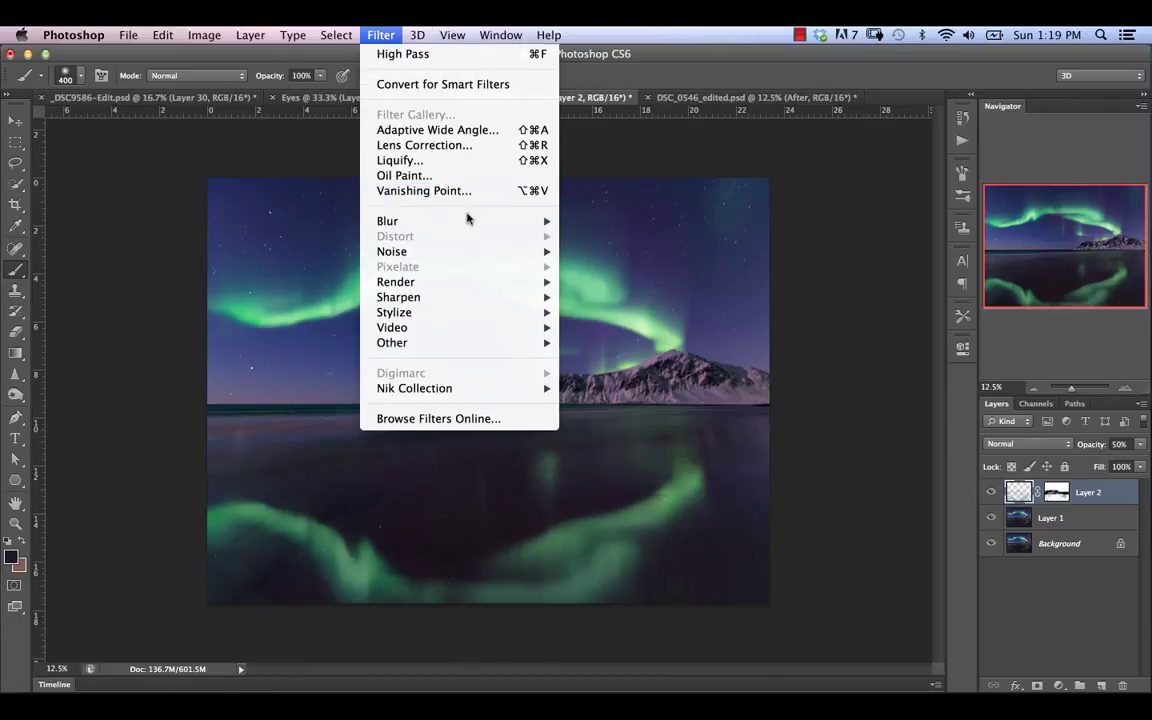
{"action": "left_click", "coordinate": [467, 218]}
{"action": "left_click", "coordinate": [363, 38]}
{"action": "mouse_move", "coordinate": [531, 222]}
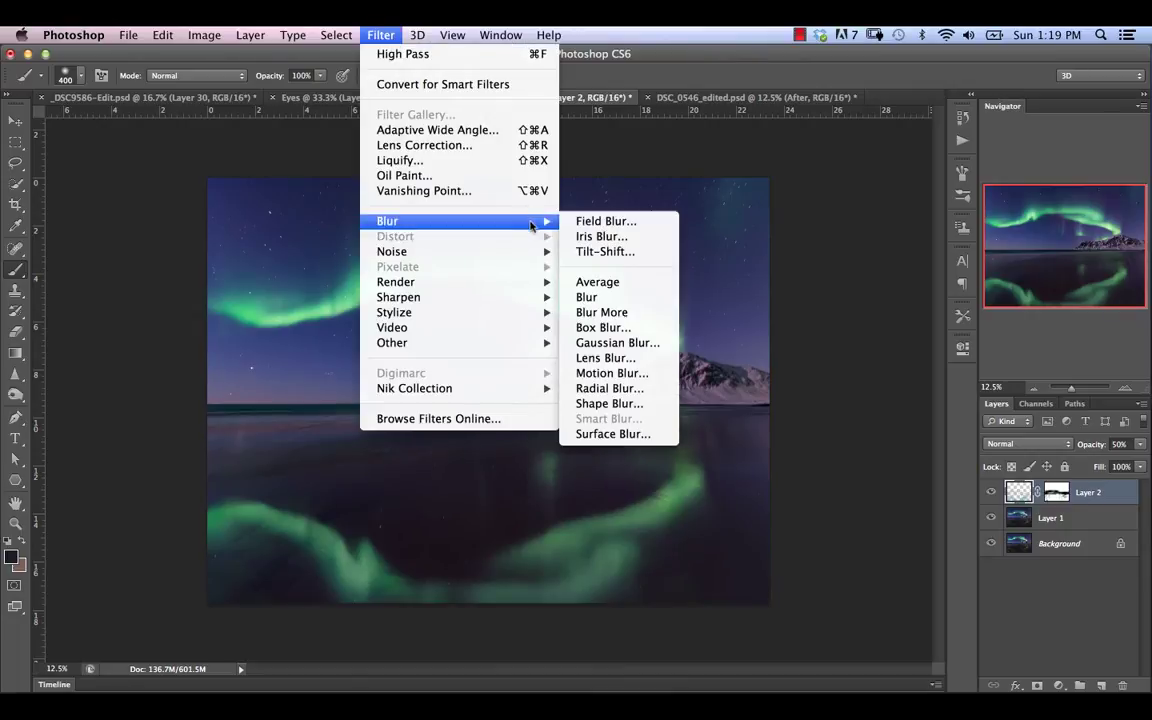
{"action": "left_click", "coordinate": [612, 390]}
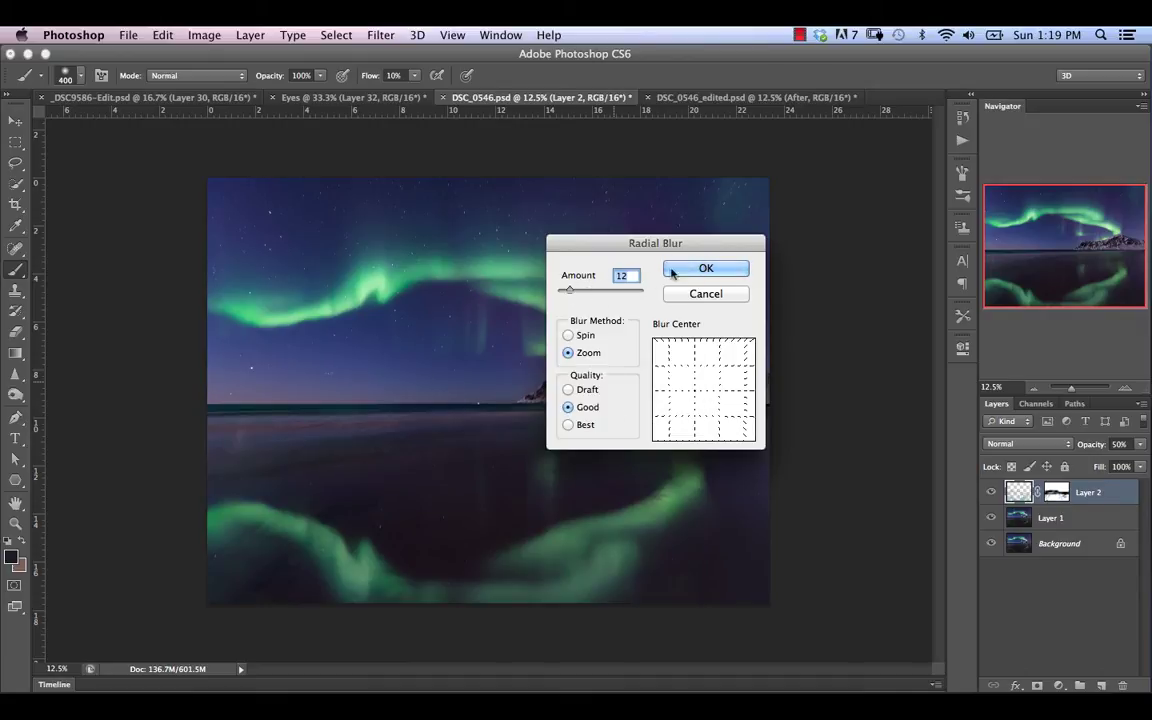
{"action": "left_click", "coordinate": [706, 269]}
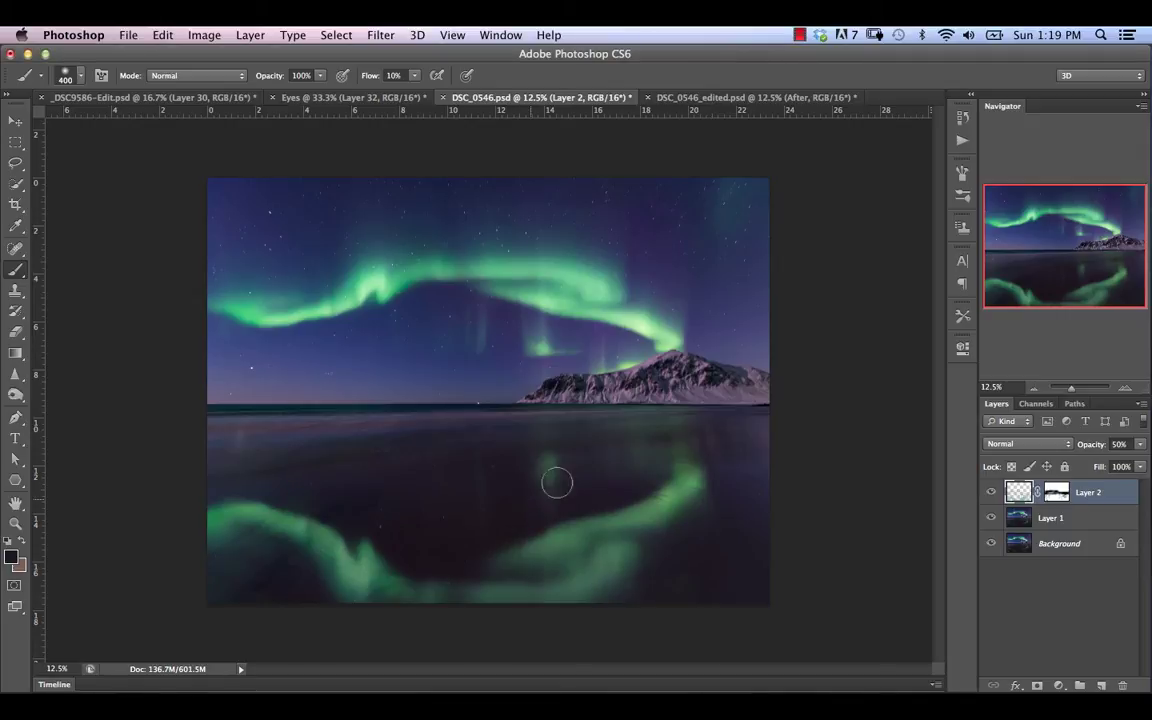
{"action": "key", "text": "super+z"}
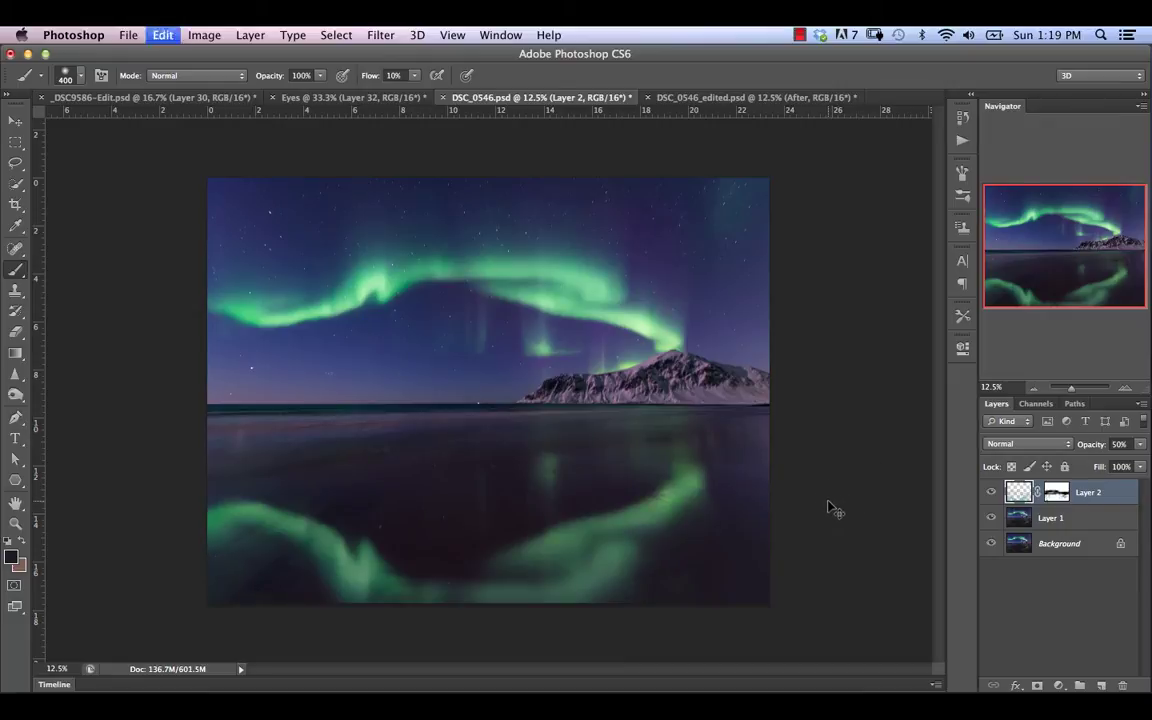
{"action": "key", "text": "super+z"}
{"action": "key", "text": "super+z"}
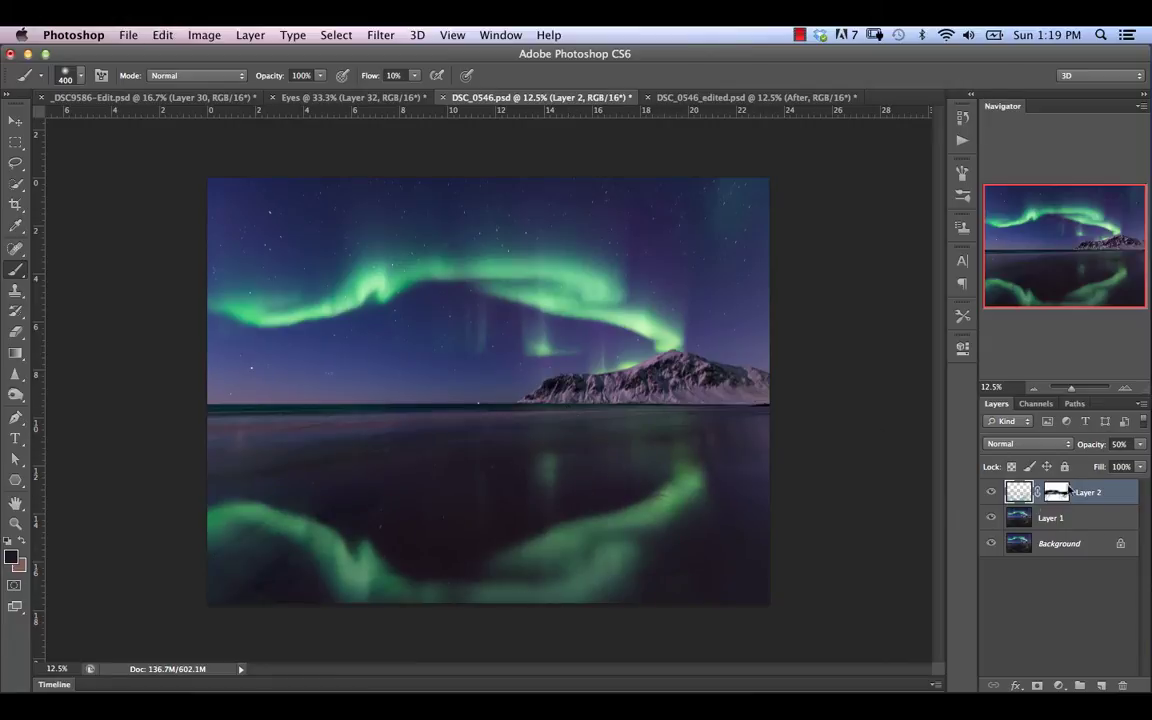
{"action": "mouse_move", "coordinate": [1088, 443]}
{"action": "left_mouse_down"}
{"action": "mouse_move", "coordinate": [1080, 451]}
{"action": "mouse_move", "coordinate": [1089, 448]}
{"action": "left_mouse_up"}
- Add a Selective Color adjustment layer above Layer 2 and set its Greens to cyan +7, magenta -6 and yellow +1
{"action": "left_click", "coordinate": [1059, 686]}
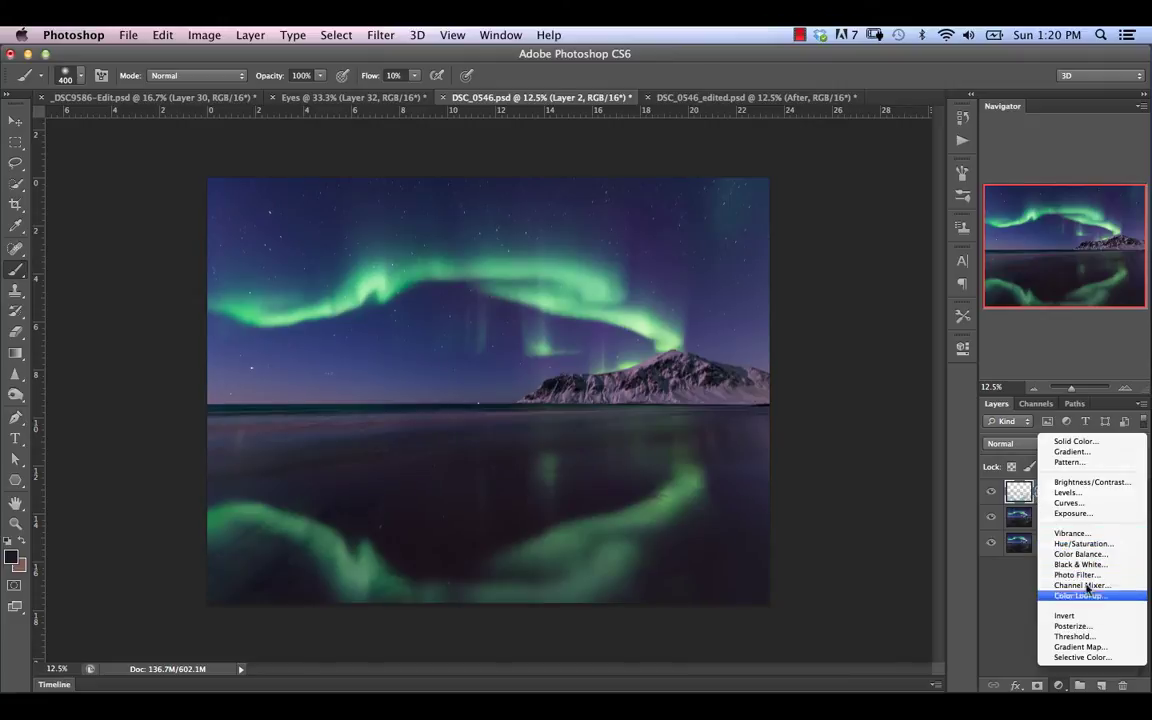
{"action": "left_click", "coordinate": [1081, 657]}
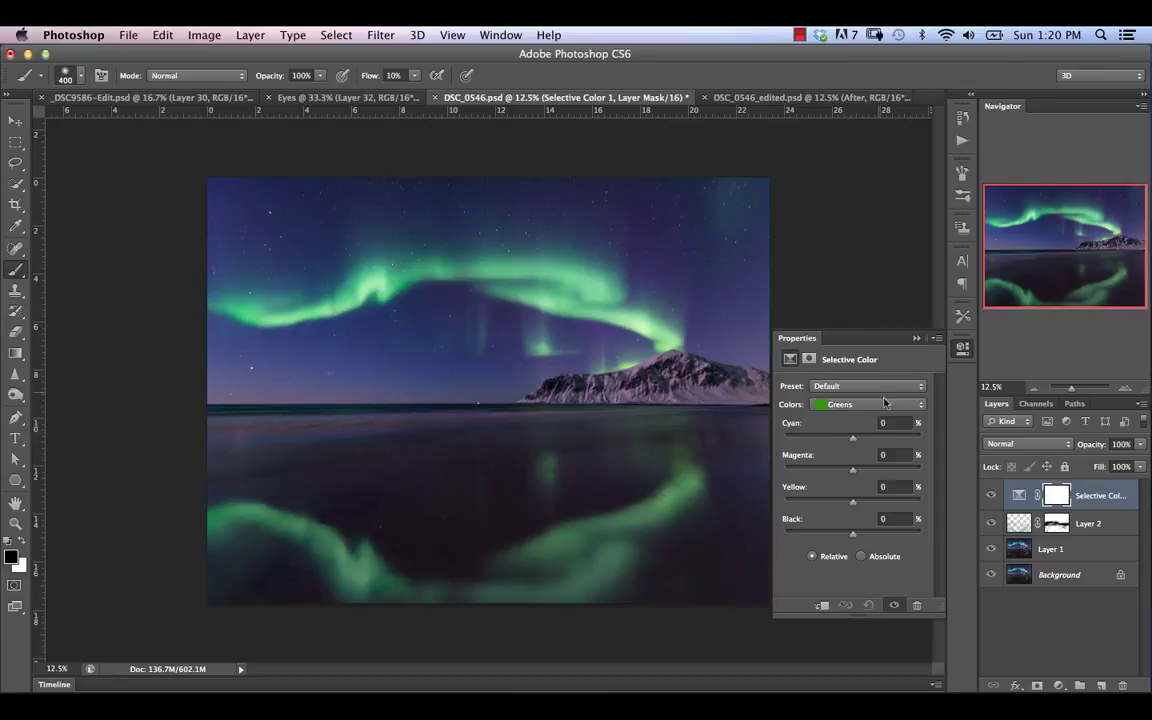
{"action": "left_click_drag", "start_coordinate": [843, 438], "coordinate": [860, 447]}
{"action": "mouse_move", "coordinate": [853, 469]}
{"action": "left_mouse_down"}
{"action": "mouse_move", "coordinate": [855, 483]}
{"action": "mouse_move", "coordinate": [845, 481]}
{"action": "left_mouse_up"}
{"action": "mouse_move", "coordinate": [863, 510]}
{"action": "left_mouse_down"}
{"action": "mouse_move", "coordinate": [874, 511]}
{"action": "mouse_move", "coordinate": [858, 513]}
{"action": "left_mouse_up"}
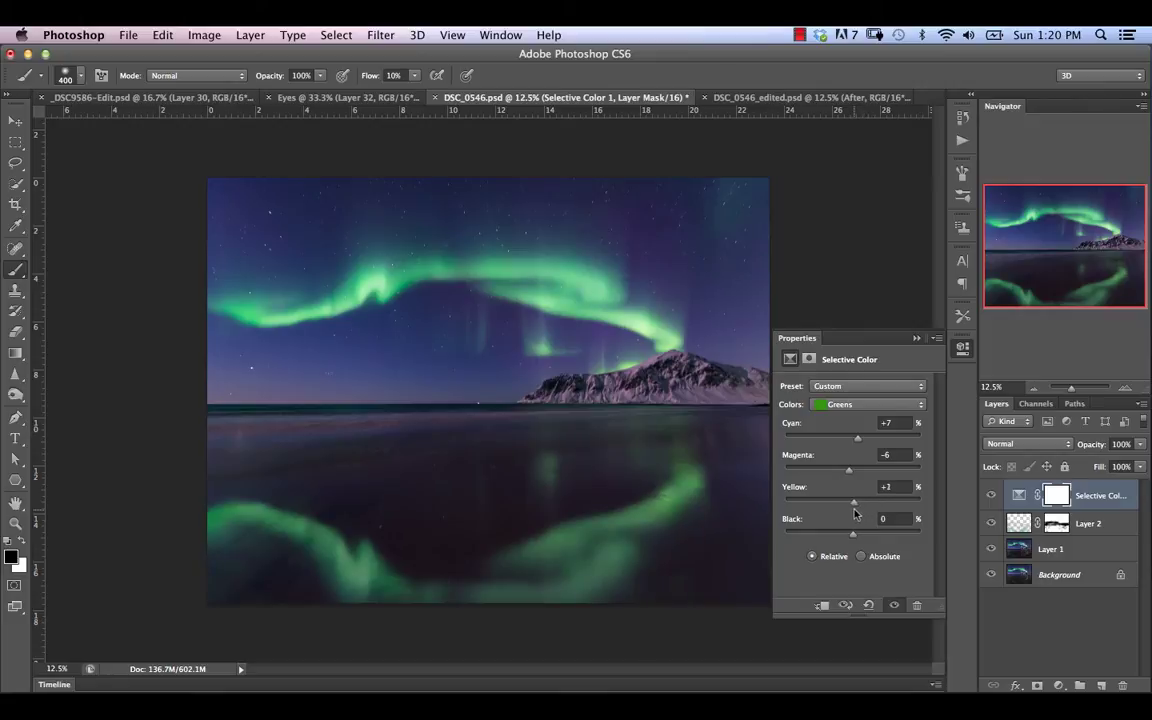
- In the Blacks of the Selective Color adjustment, set yellow to -5 and cyan to a slight positive value
{"action": "left_click", "coordinate": [846, 408]}
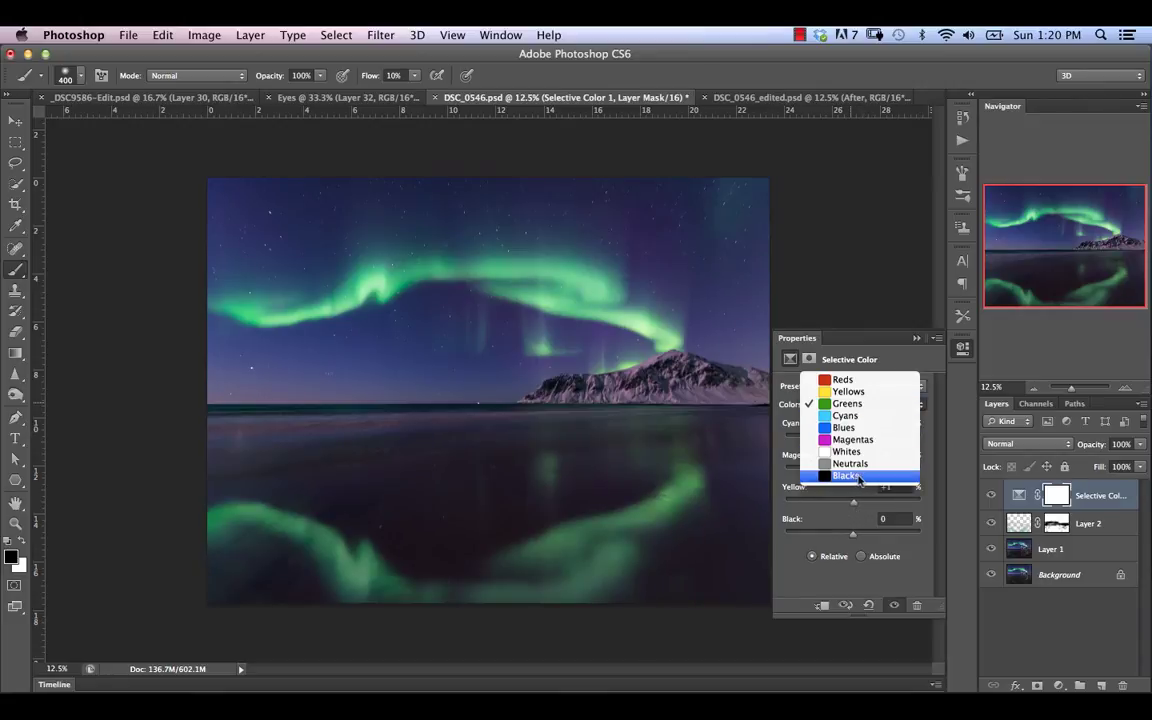
{"action": "left_click", "coordinate": [860, 477]}
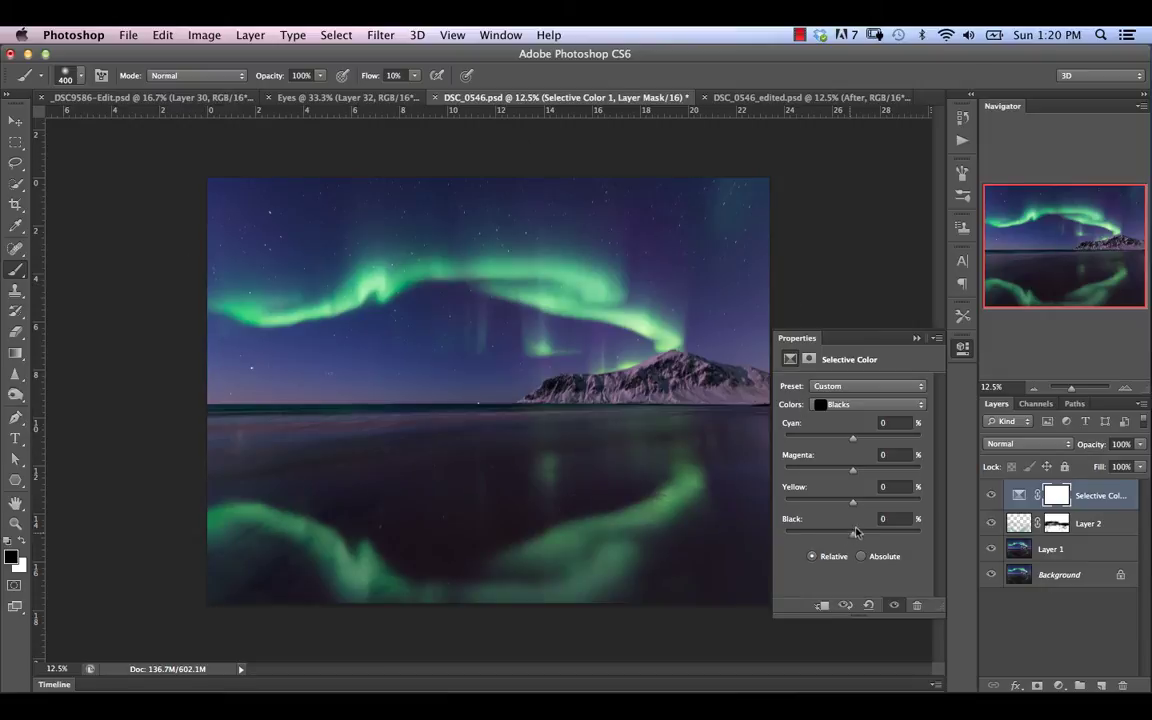
{"action": "left_click_drag", "start_coordinate": [852, 502], "coordinate": [837, 508]}
{"action": "left_click_drag", "start_coordinate": [835, 508], "coordinate": [845, 508]}
{"action": "mouse_move", "coordinate": [852, 438]}
{"action": "left_mouse_down"}
{"action": "mouse_move", "coordinate": [866, 441]}
{"action": "mouse_move", "coordinate": [856, 443]}
{"action": "left_mouse_up"}
{"action": "left_click_drag", "start_coordinate": [856, 444], "coordinate": [857, 448]}
{"action": "left_click", "coordinate": [893, 422]}
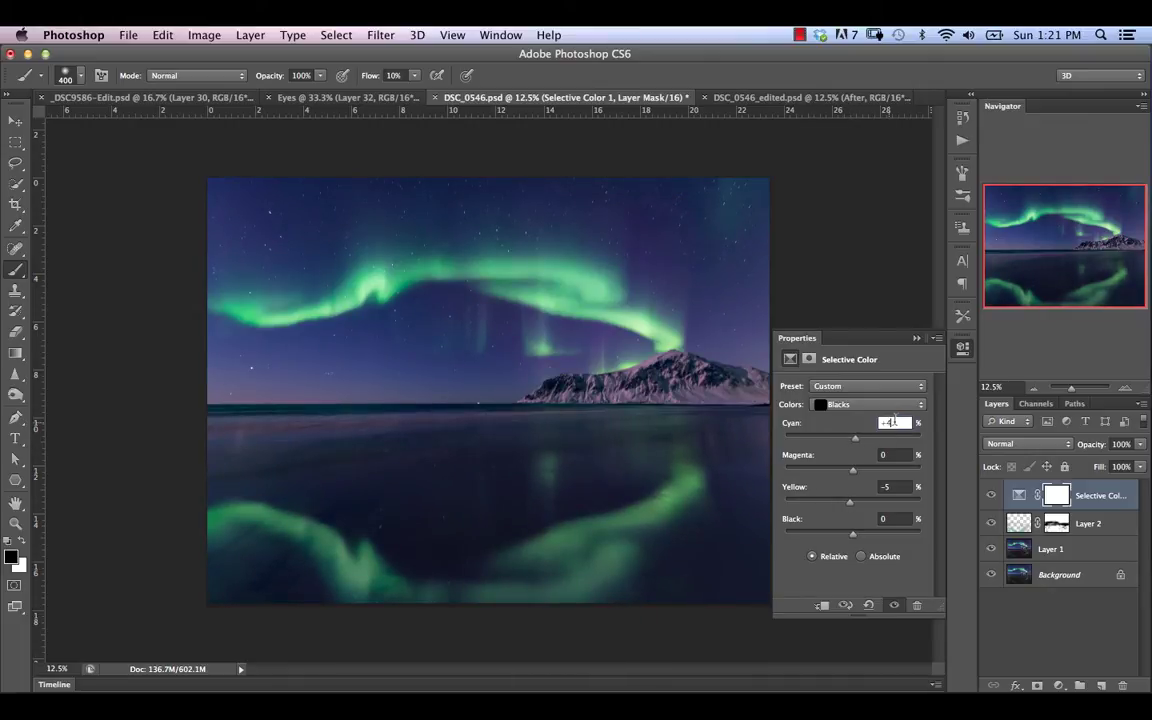
{"action": "key", "text": "Down"}
{"action": "key", "text": "Down"}
- Set the black amount of the Blacks to 1% and close the Selective Color settings
{"action": "left_click_drag", "start_coordinate": [851, 540], "coordinate": [852, 541]}
{"action": "left_click", "coordinate": [888, 519]}
{"action": "type", "text": "1"}
{"action": "key", "text": "Return"}
{"action": "left_click", "coordinate": [830, 310]}
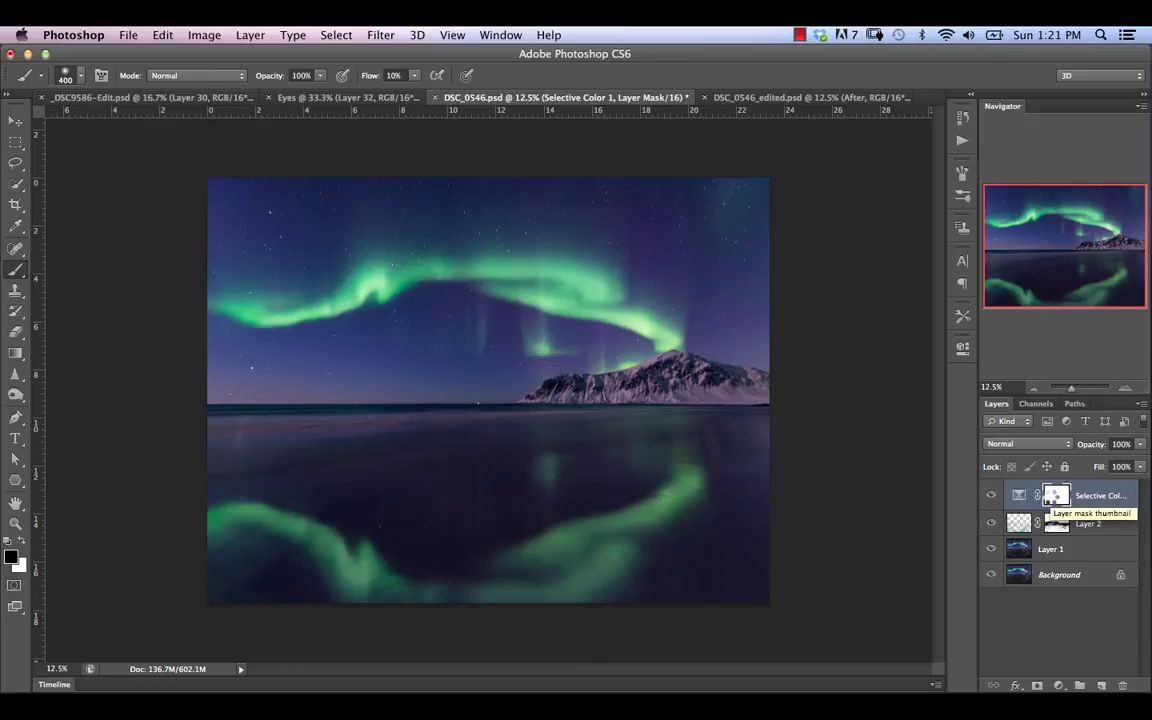
- Stamp all visible layers into a new layer, desaturate it and set its blend mode to Soft Light
{"action": "key", "text": "super+alt+shift+e"}
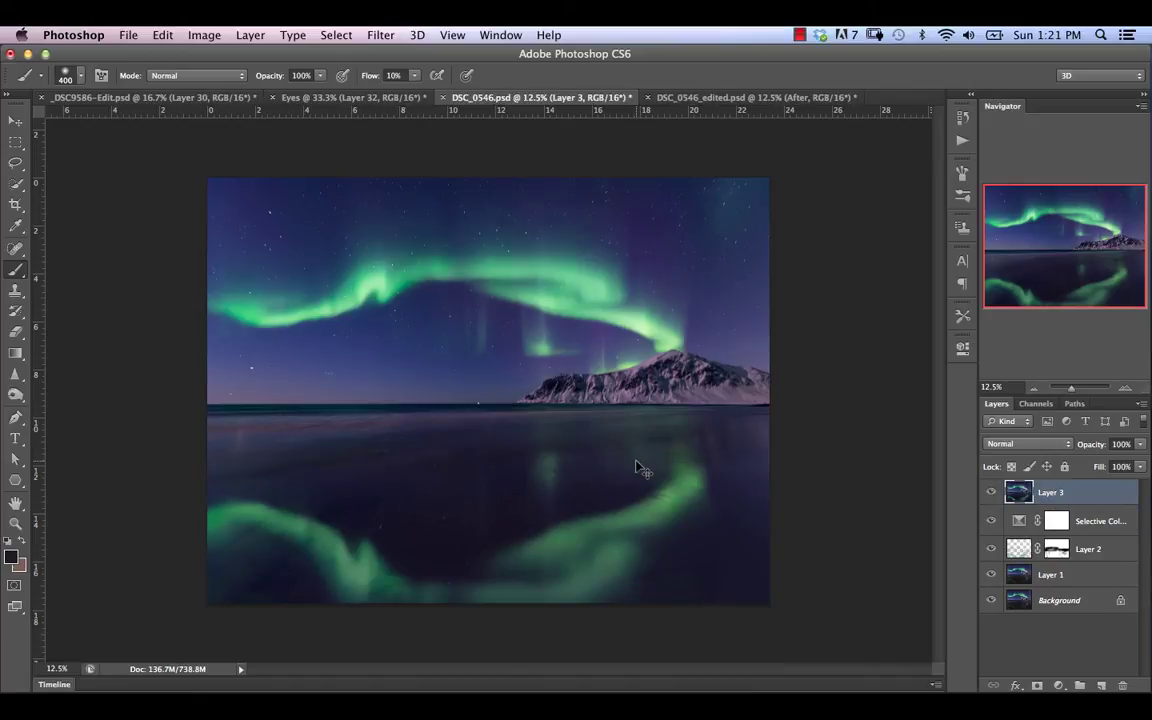
{"action": "key", "text": "super+shift+u"}
{"action": "left_click", "coordinate": [1060, 444]}
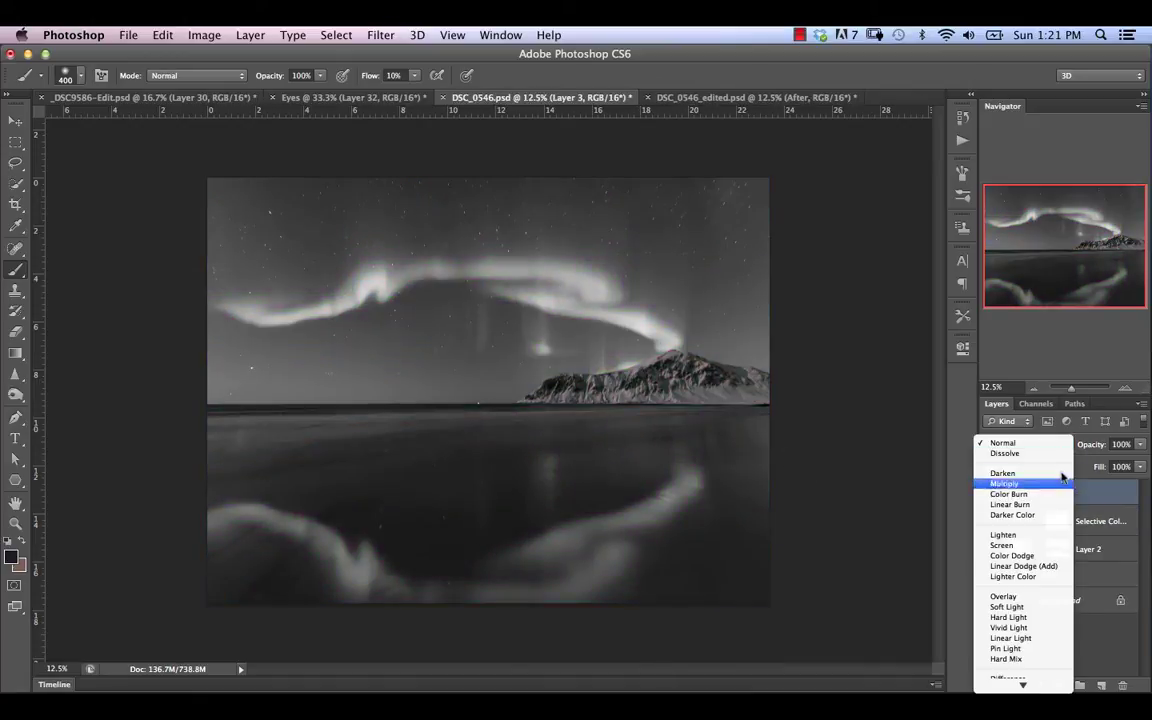
{"action": "left_click", "coordinate": [1007, 607]}
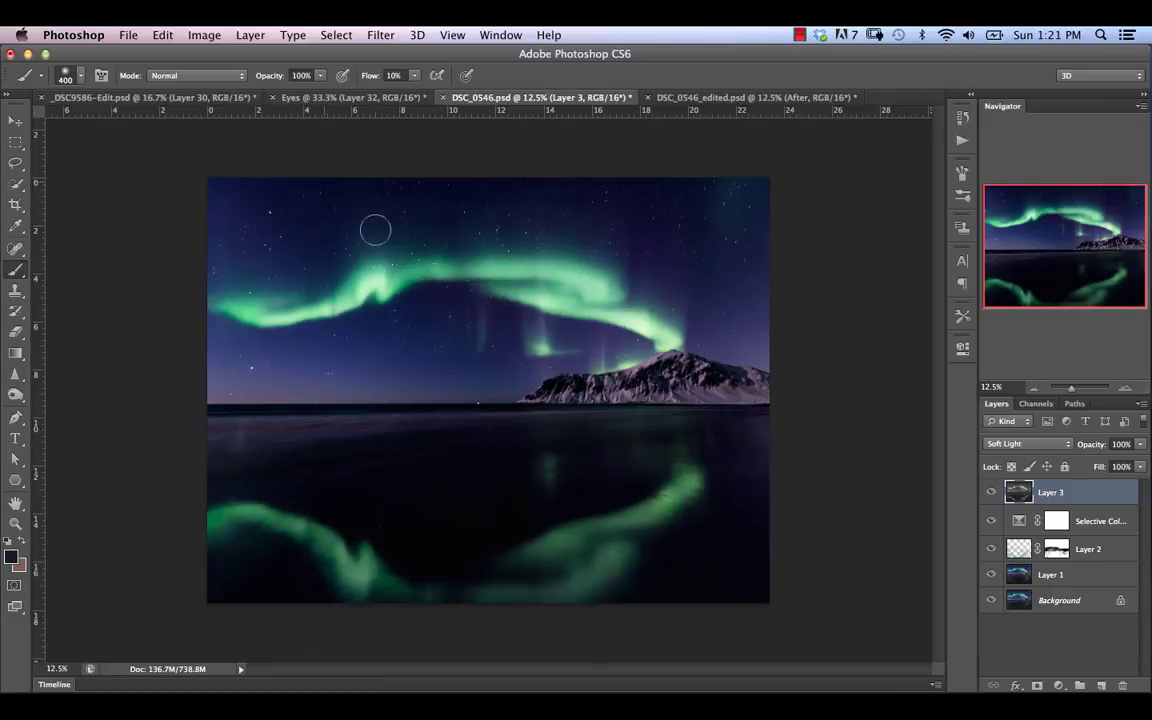
- Apply a High Pass filter with a radius of 156 pixels to Layer 3
{"action": "left_click", "coordinate": [380, 35]}
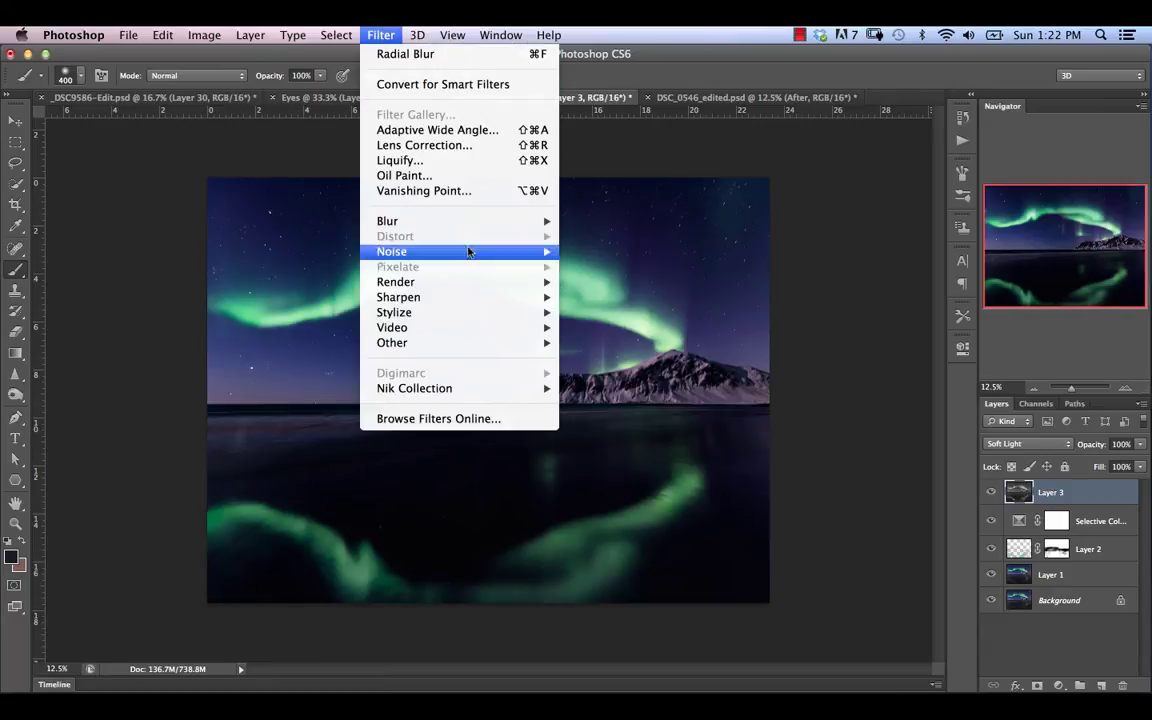
{"action": "mouse_move", "coordinate": [540, 342]}
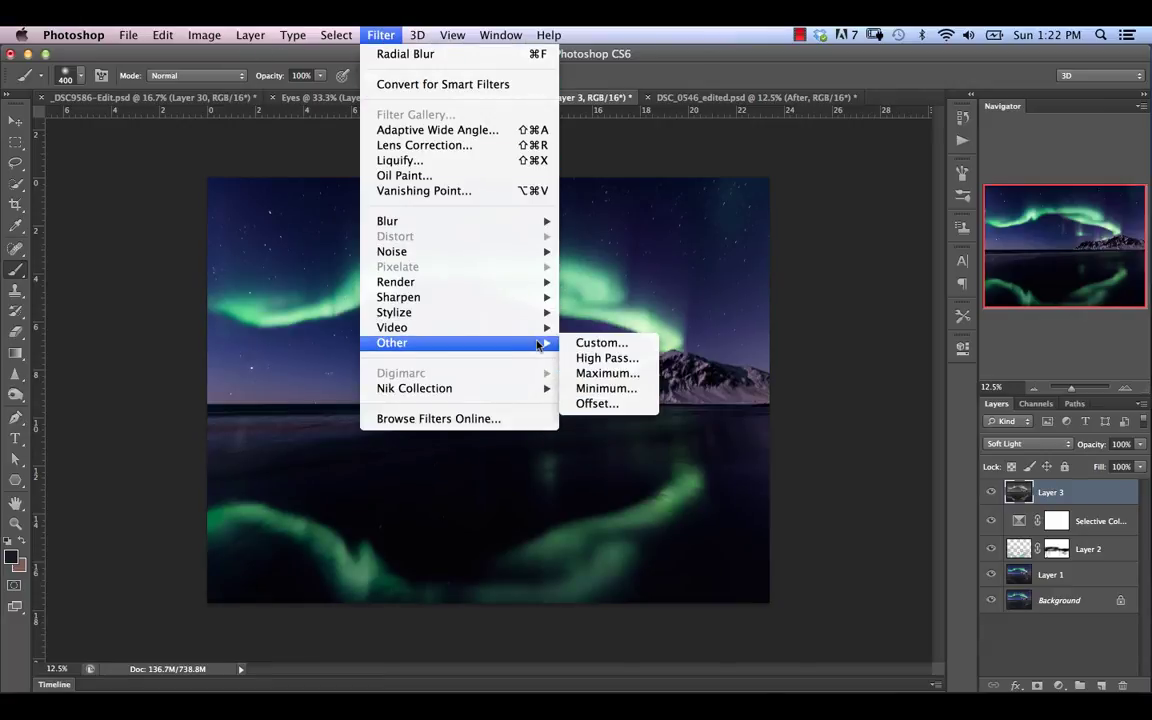
{"action": "left_click", "coordinate": [605, 358]}
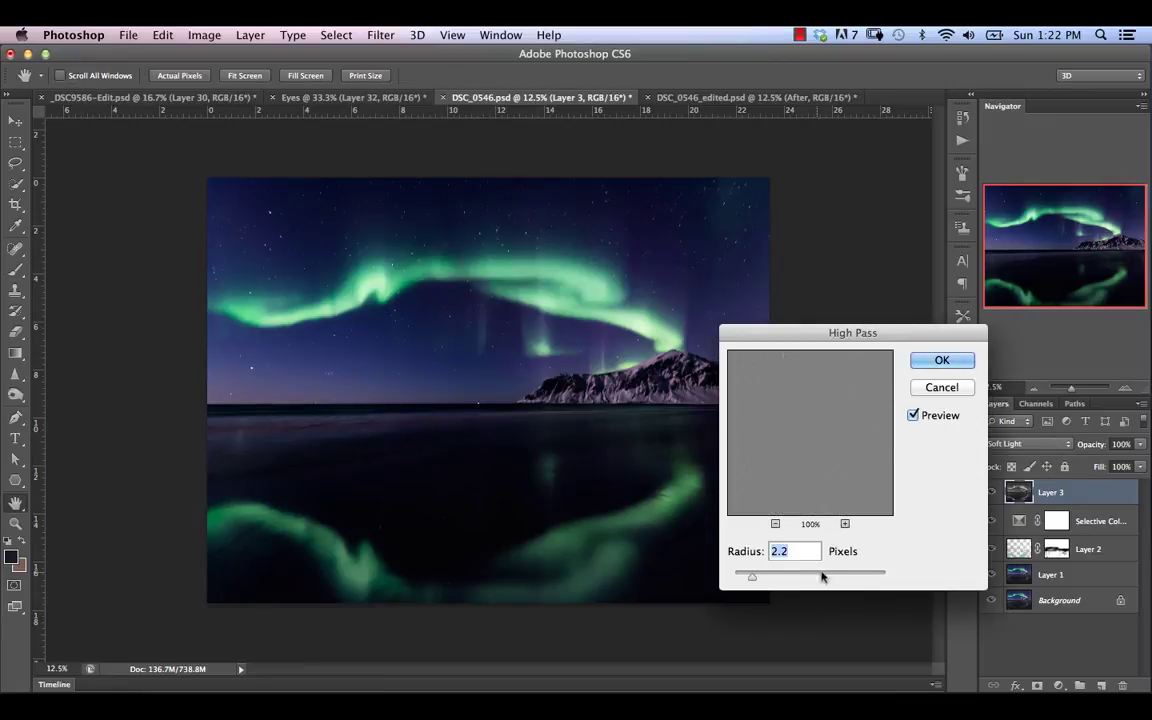
{"action": "left_click_drag", "start_coordinate": [752, 577], "coordinate": [846, 577]}
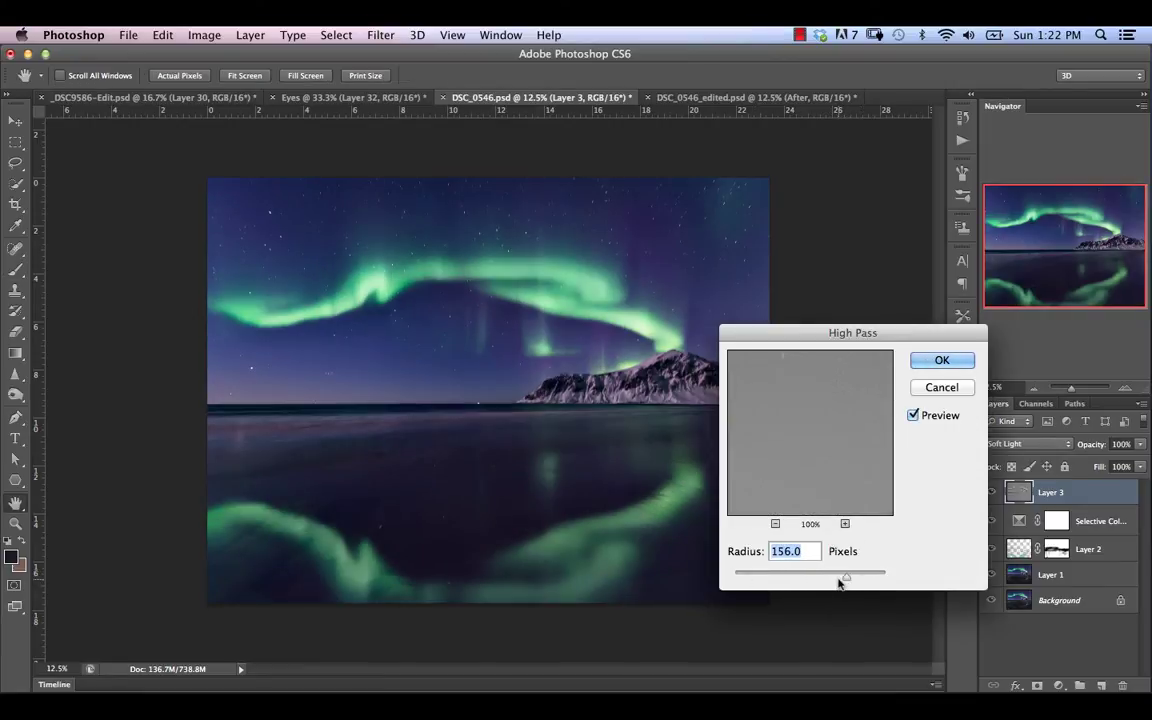
{"action": "left_click", "coordinate": [920, 361]}
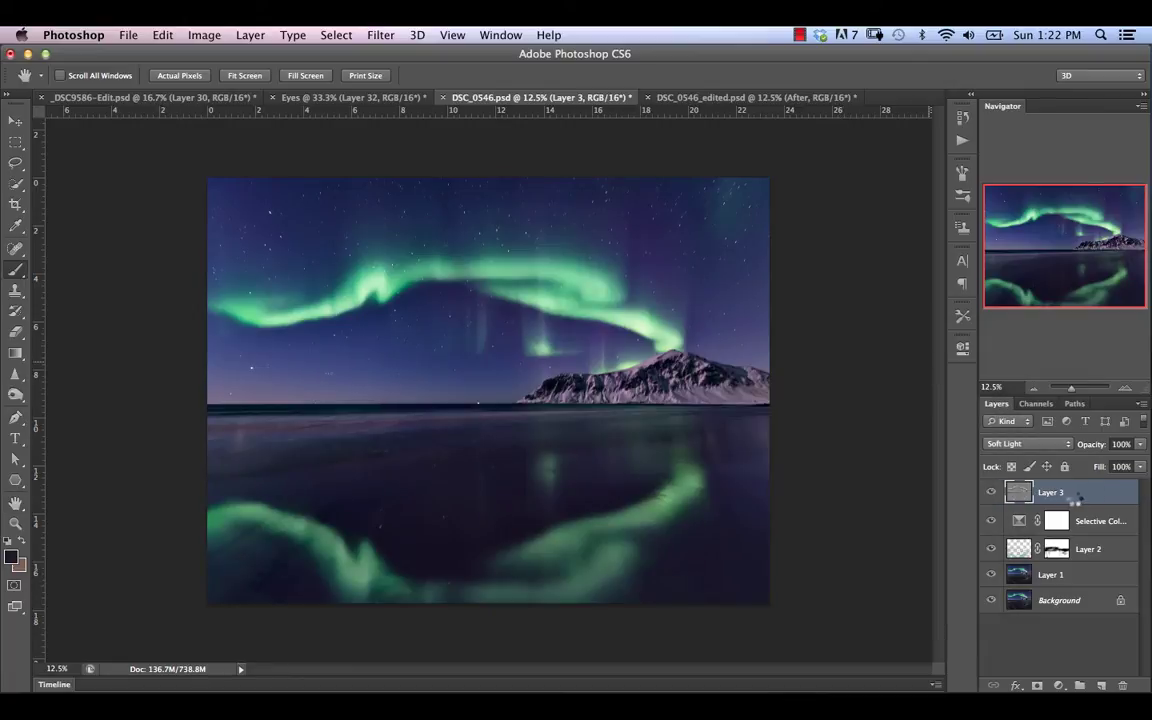
- Compare the whole image with Layer 3 hidden and shown to judge the High Pass contrast
{"action": "left_click", "coordinate": [993, 494]}
{"action": "left_click", "coordinate": [993, 494]}
{"action": "left_click", "coordinate": [995, 497]}
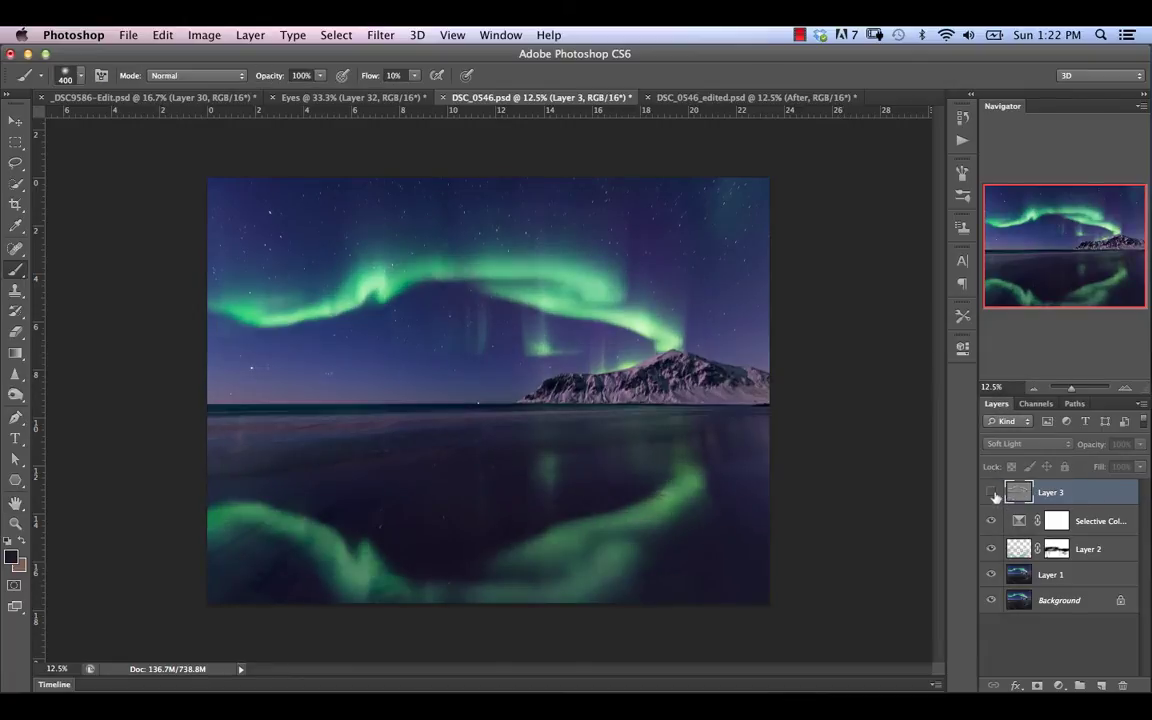
{"action": "left_click", "coordinate": [993, 494]}
{"action": "left_click", "coordinate": [993, 494]}
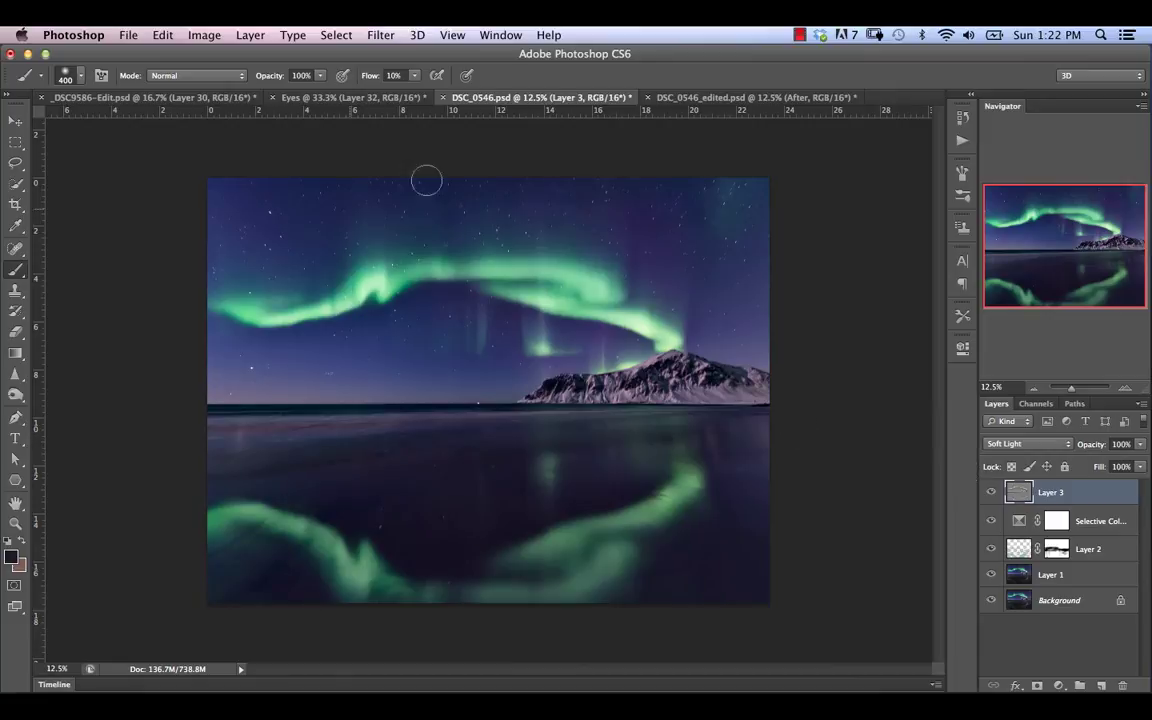
{"action": "left_click", "coordinate": [992, 493]}
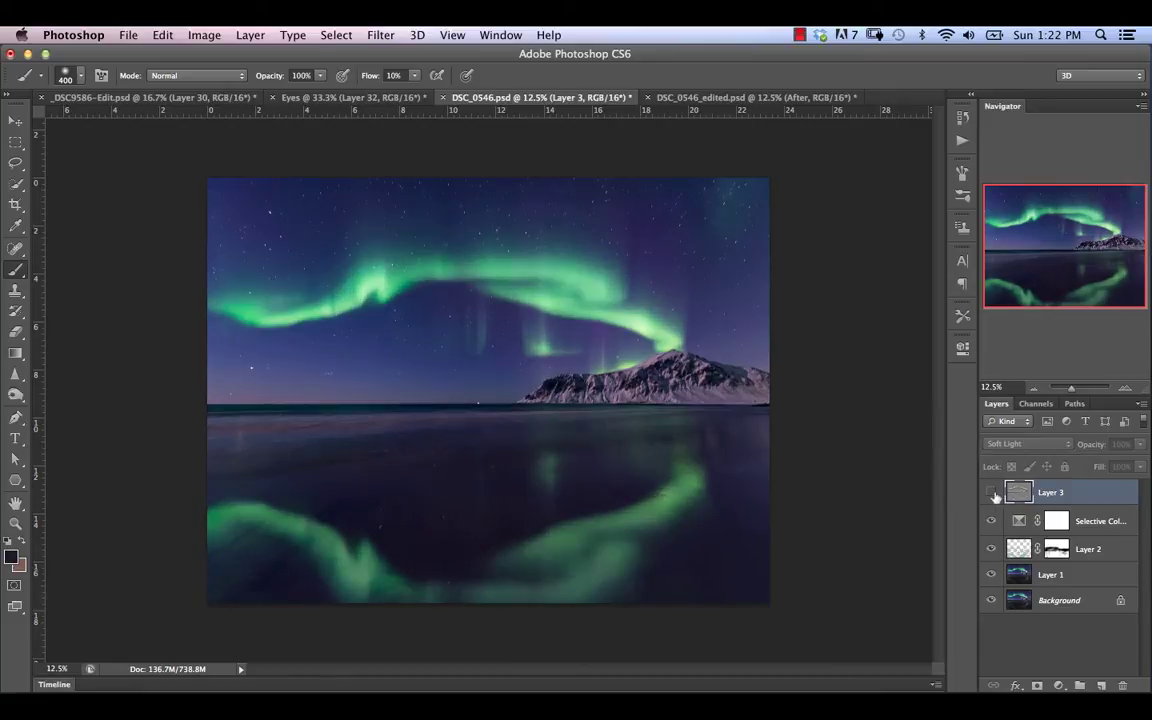
{"action": "left_click", "coordinate": [992, 493]}
{"action": "left_click", "coordinate": [992, 493]}
{"action": "left_click", "coordinate": [992, 493]}
{"action": "left_click", "coordinate": [992, 493]}
{"action": "left_click", "coordinate": [992, 493]}
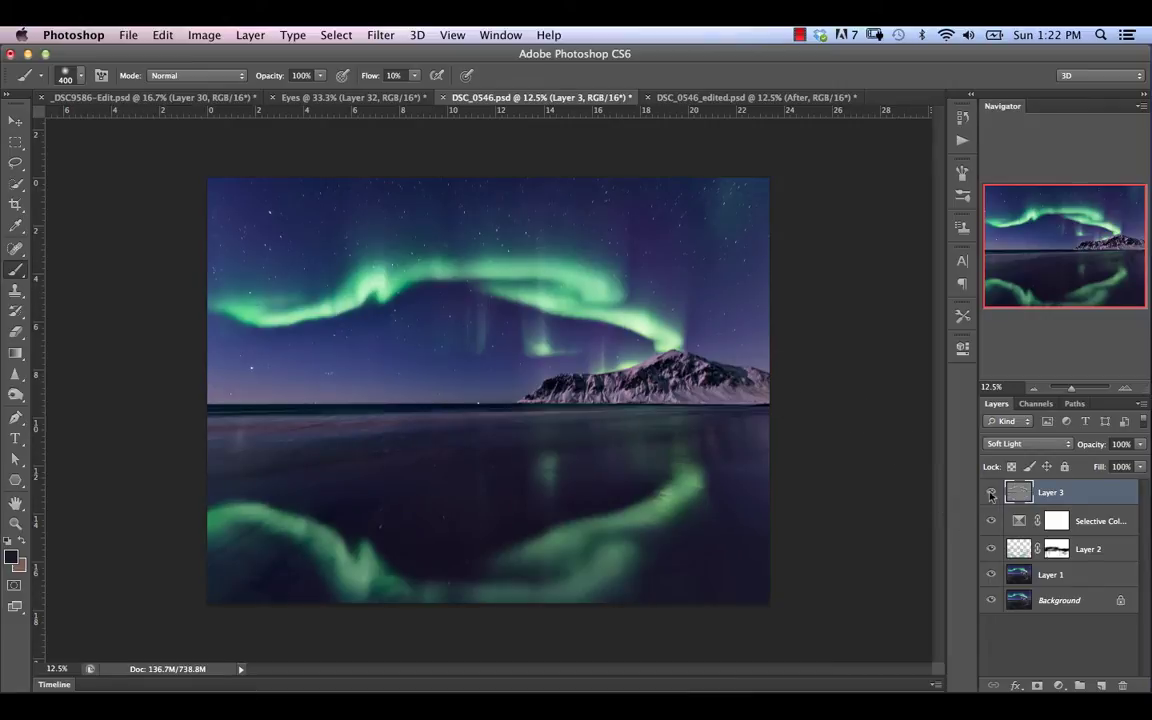
{"action": "left_click", "coordinate": [992, 493]}
{"action": "left_click", "coordinate": [990, 493]}
- Load the Green copy channel as a selection and add it to Layer 3 as a layer mask
{"action": "left_click", "coordinate": [1038, 404]}
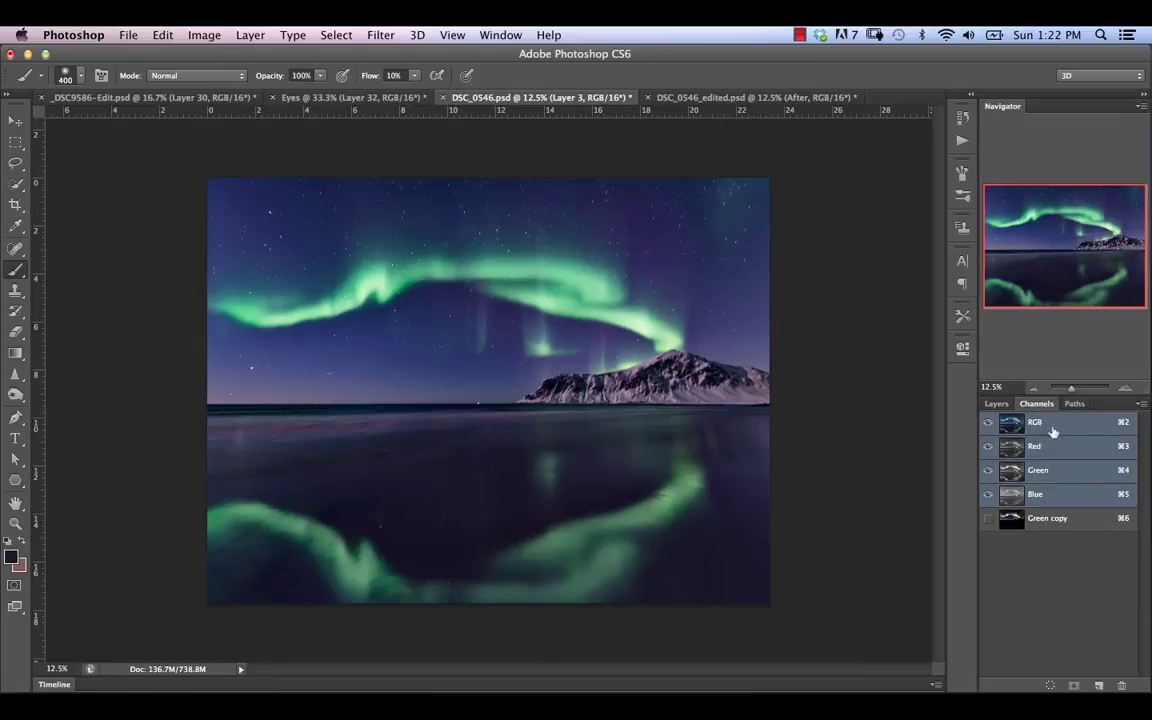
{"action": "left_click", "coordinate": [1017, 521]}
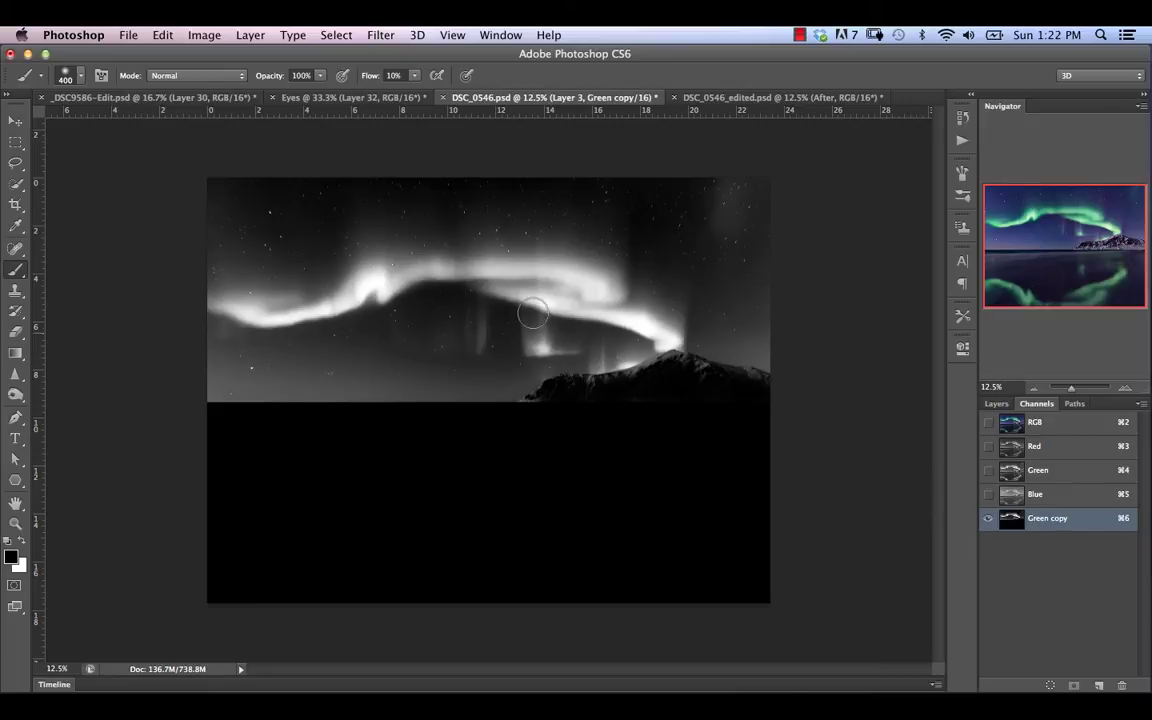
{"action": "left_click", "coordinate": [1012, 524], "text": "super"}
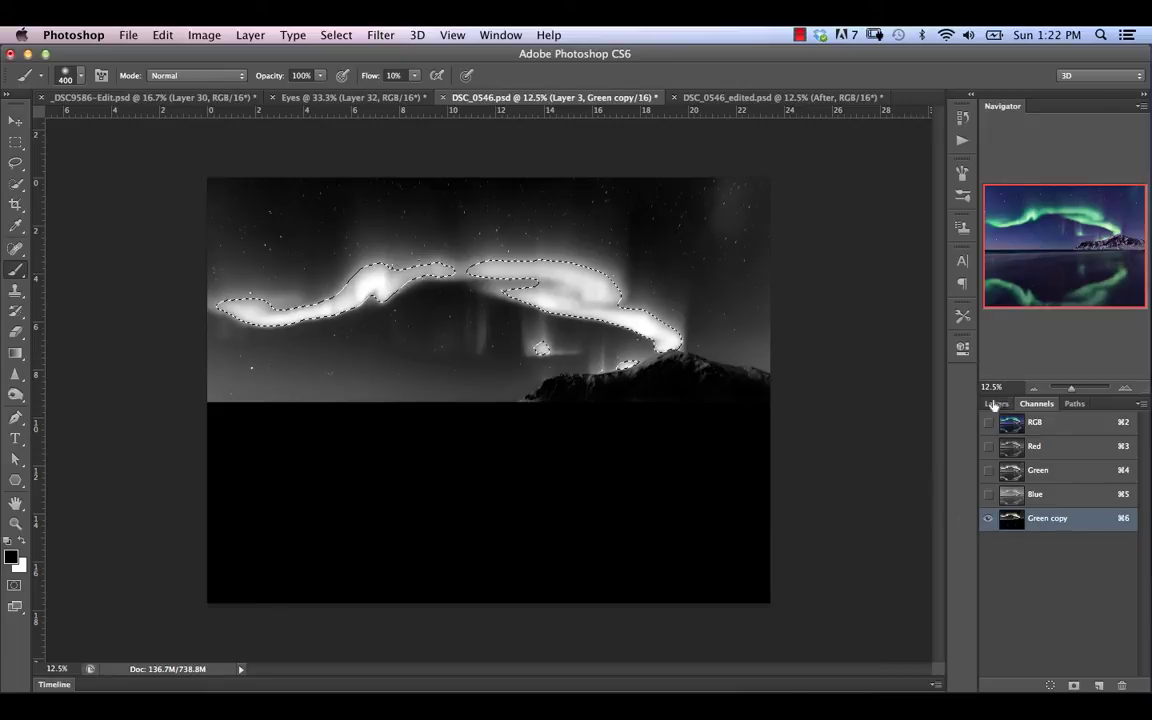
{"action": "left_click", "coordinate": [996, 403]}
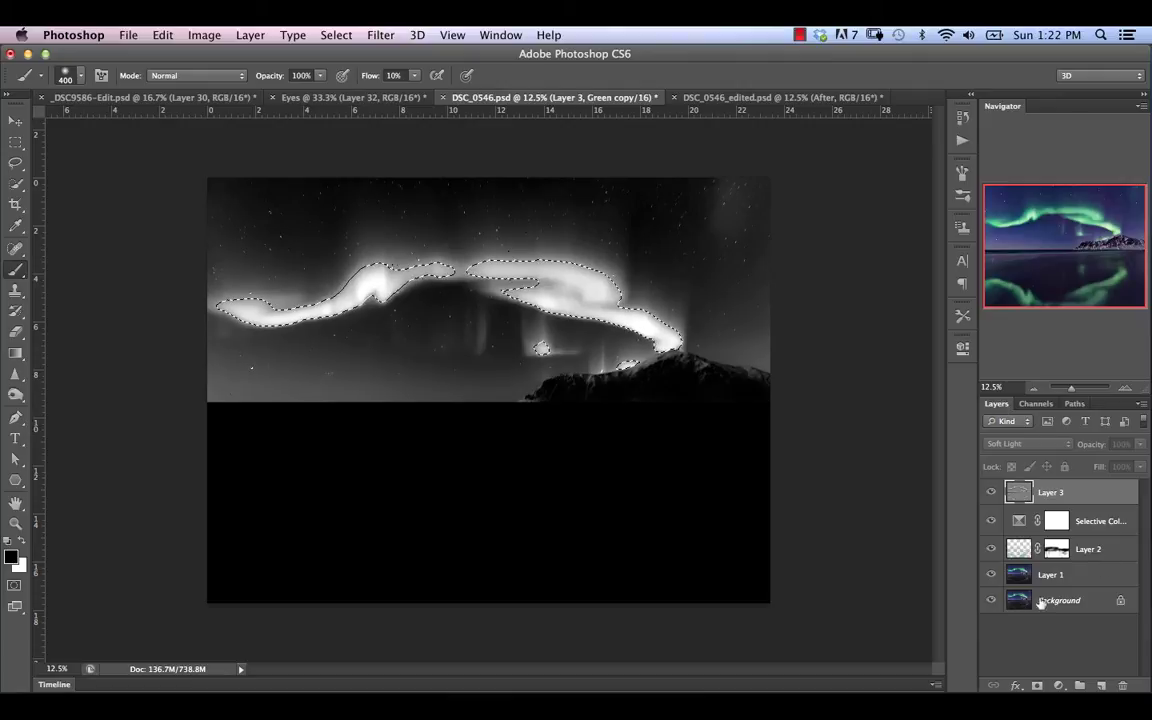
{"action": "left_click", "coordinate": [1037, 685]}
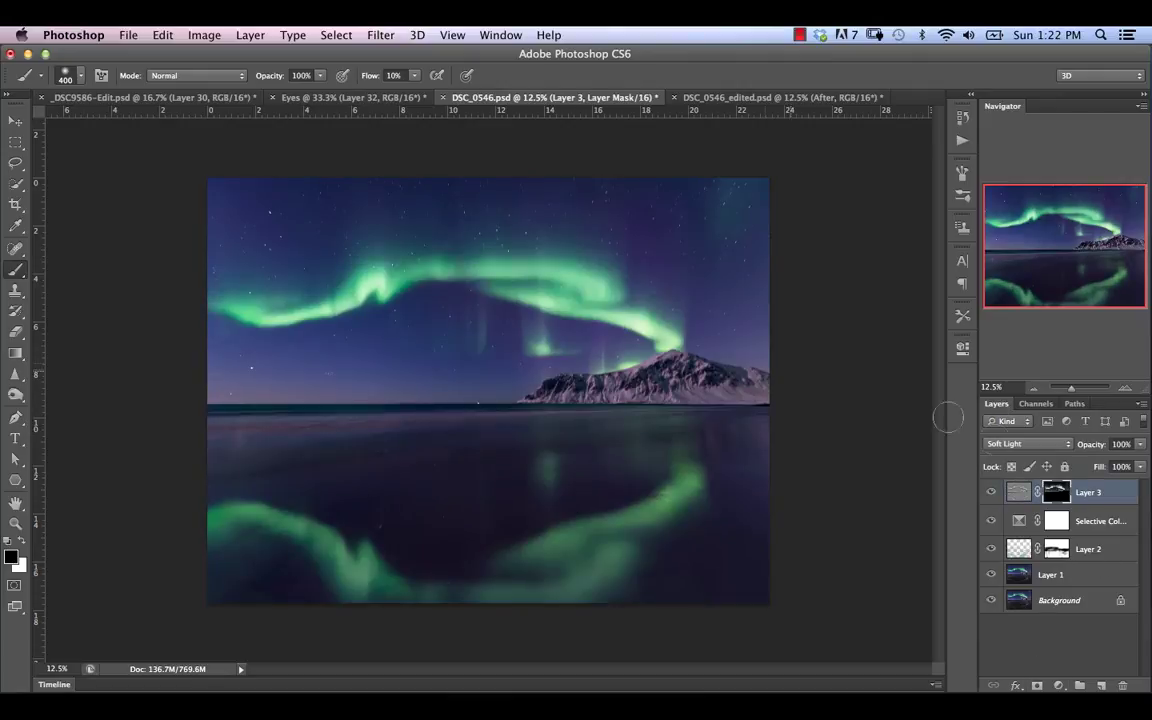
- Check the masked effect with Layer 3 hidden and shown, and invert the layer's mask
{"action": "left_click", "coordinate": [990, 493]}
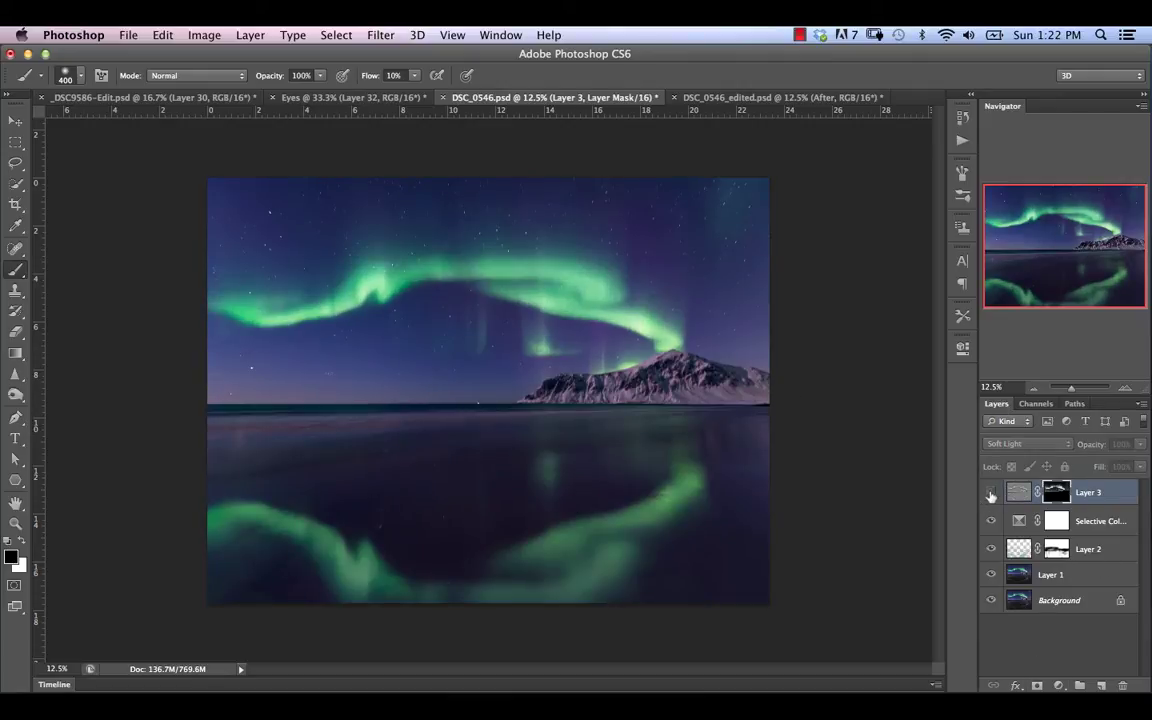
{"action": "left_click", "coordinate": [990, 493]}
{"action": "left_click", "coordinate": [990, 493]}
{"action": "left_click", "coordinate": [990, 493]}
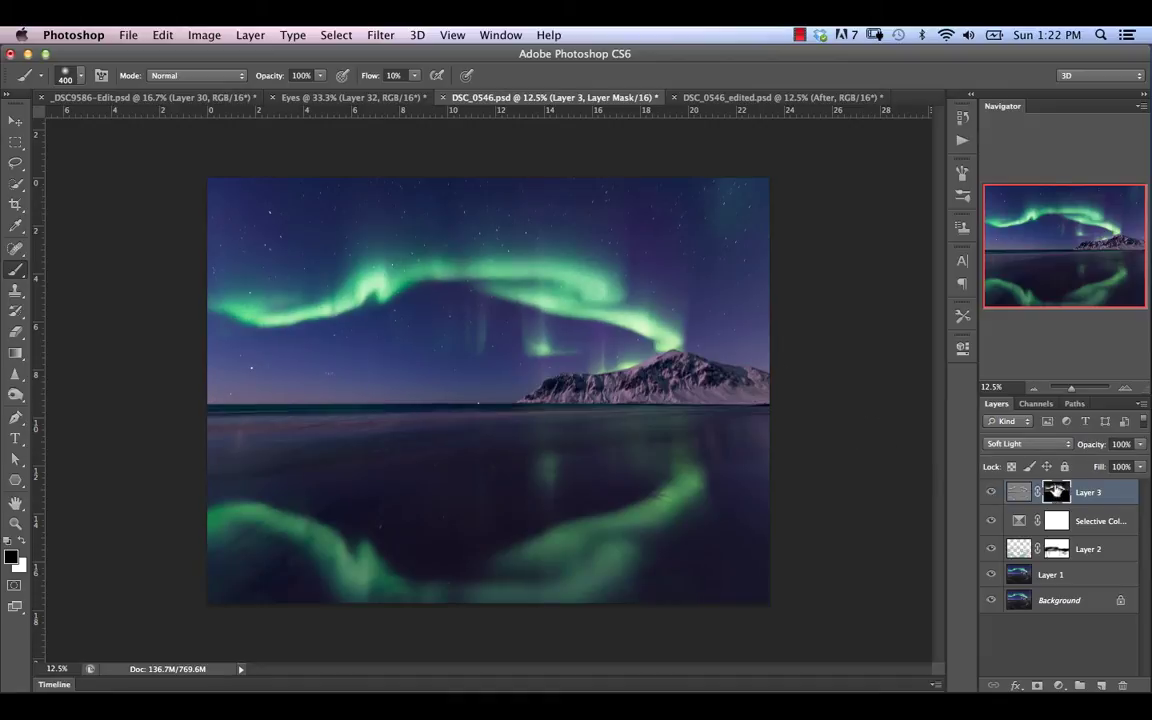
{"action": "key", "text": "ctrl+i"}
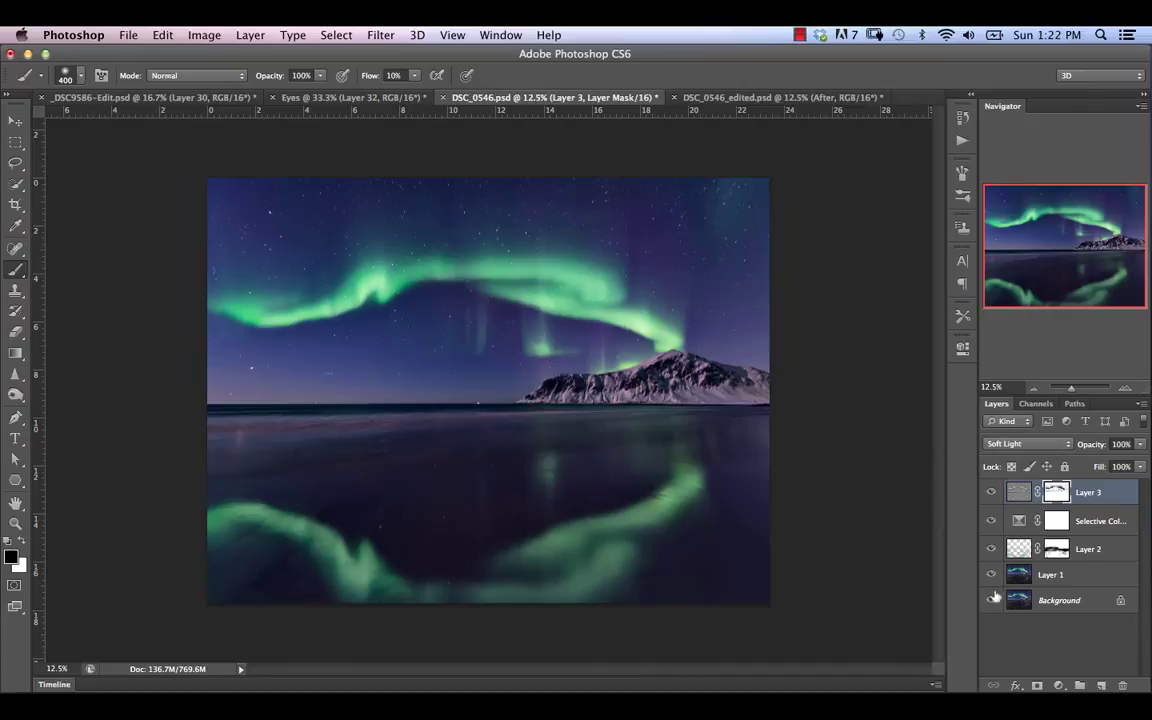
- Compare the image with Layer 3 hidden and shown to examine the effect of the inverted mask
{"action": "left_click", "coordinate": [990, 493]}
{"action": "left_click", "coordinate": [990, 493]}
{"action": "left_click", "coordinate": [990, 494]}
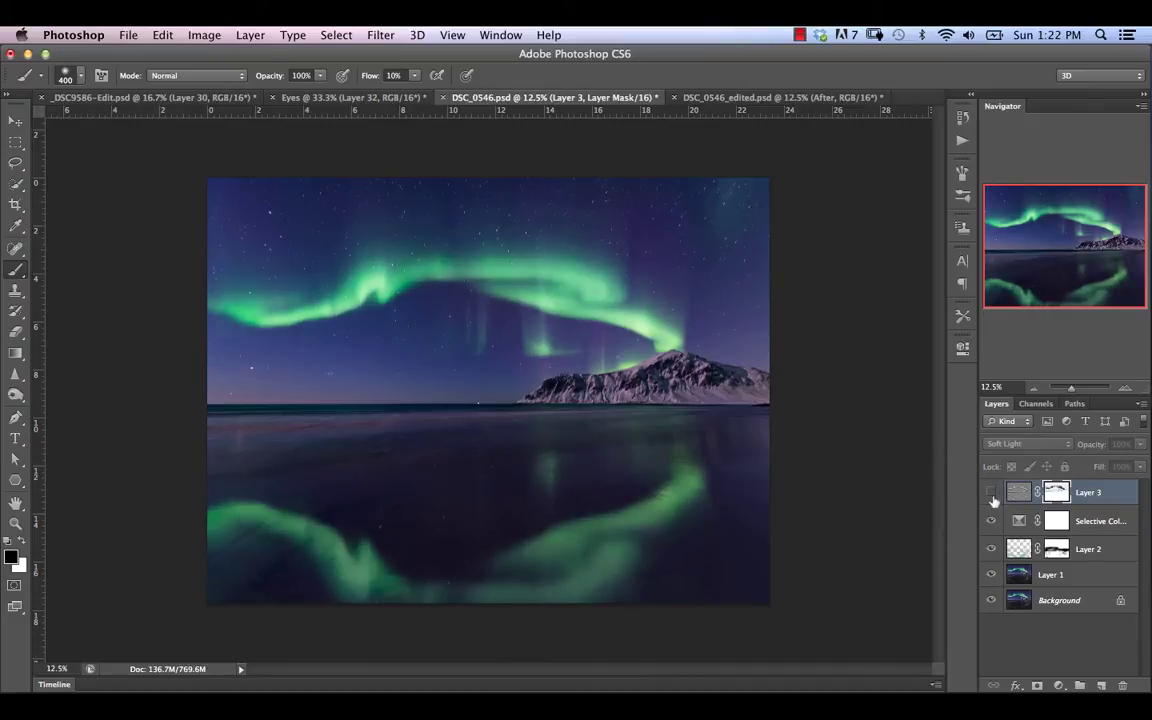
{"action": "left_click", "coordinate": [990, 494]}
{"action": "left_click", "coordinate": [991, 507]}
{"action": "left_click", "coordinate": [991, 510]}
{"action": "left_click", "coordinate": [991, 511]}
{"action": "left_click", "coordinate": [991, 511]}
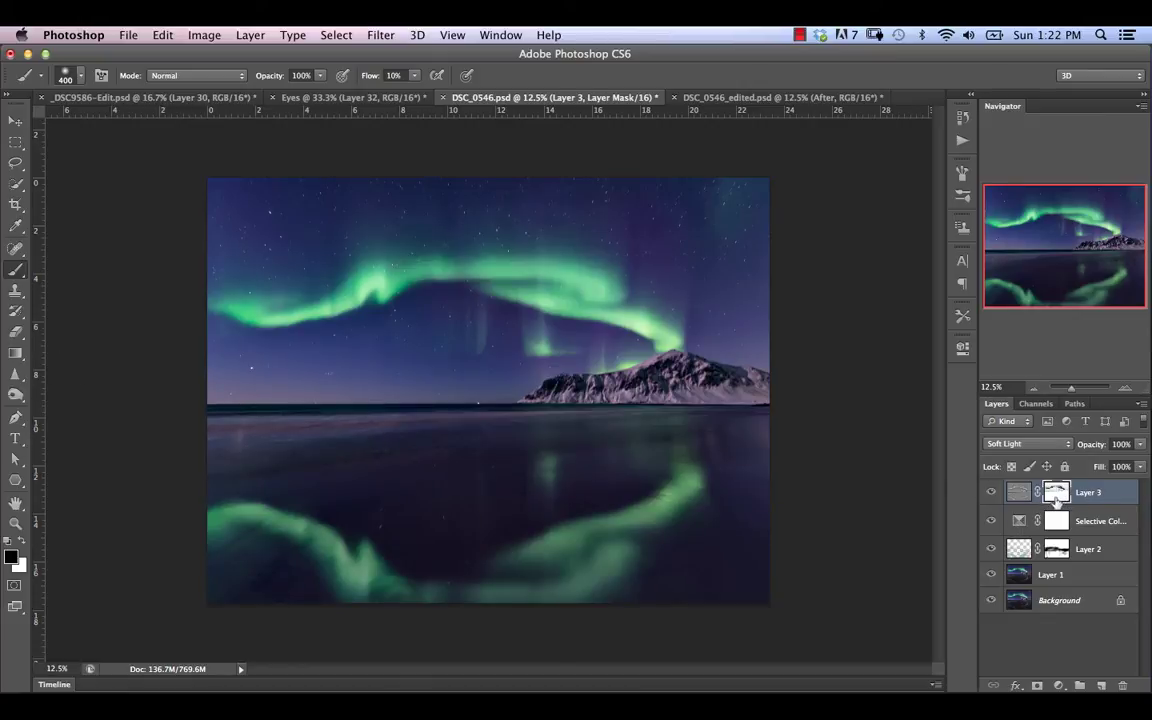
- Hide the High Pass effect over the water by drawing black-to-transparent linear gradients on Layer 3's mask
{"action": "left_click", "coordinate": [16, 354]}
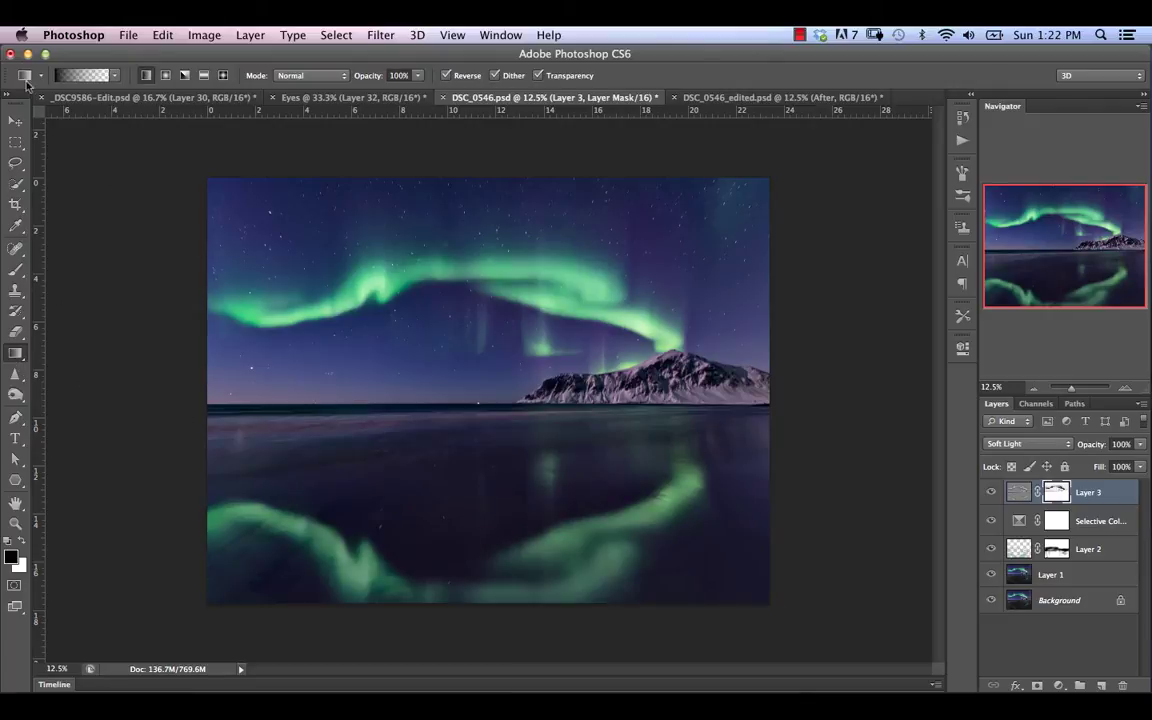
{"action": "left_click", "coordinate": [114, 77]}
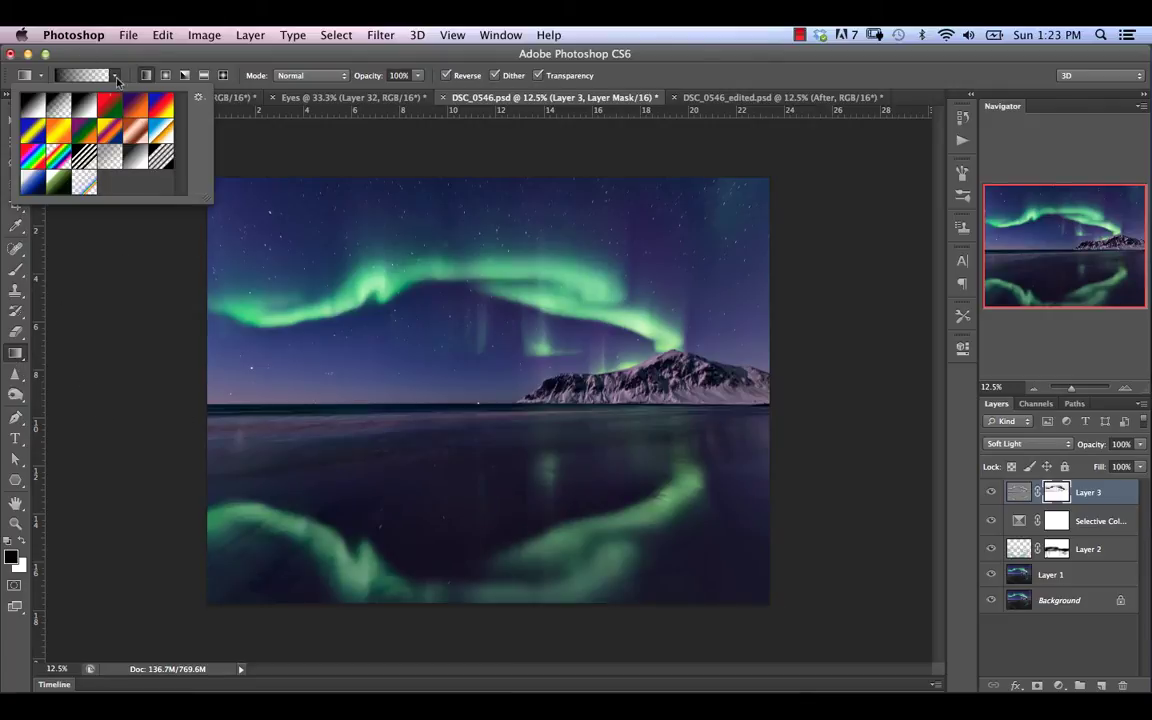
{"action": "left_click", "coordinate": [150, 58]}
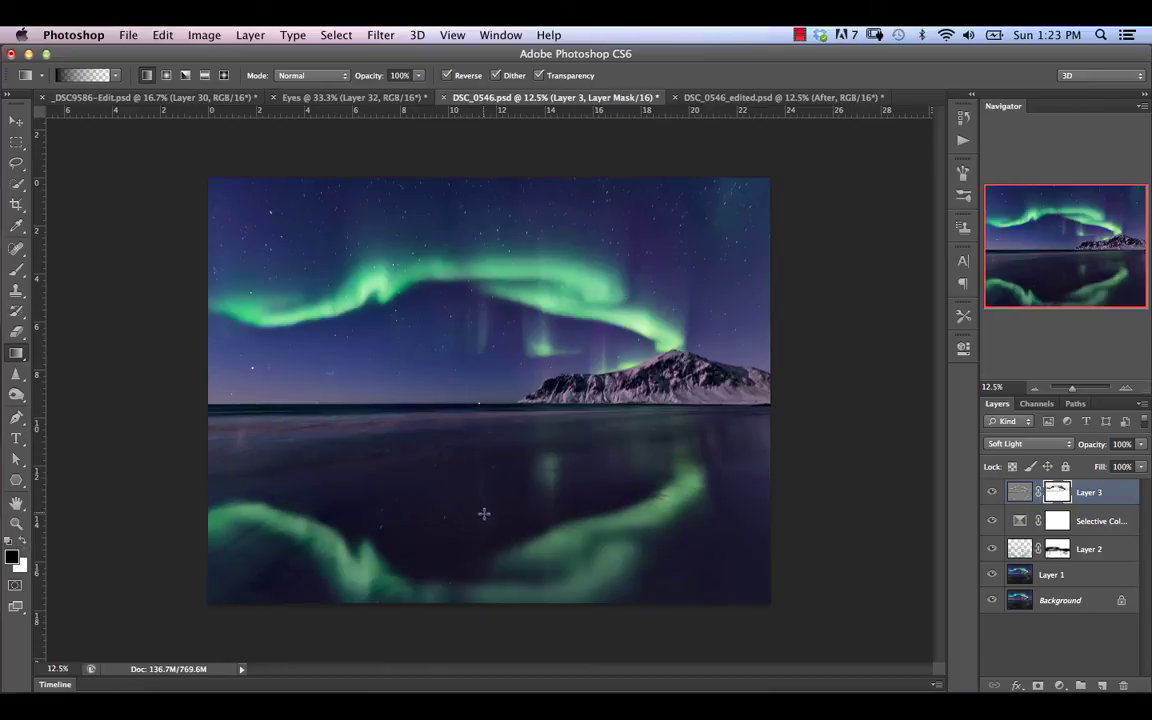
{"action": "left_click_drag", "start_coordinate": [485, 477], "coordinate": [486, 335]}
{"action": "left_click_drag", "start_coordinate": [488, 305], "coordinate": [488, 448]}
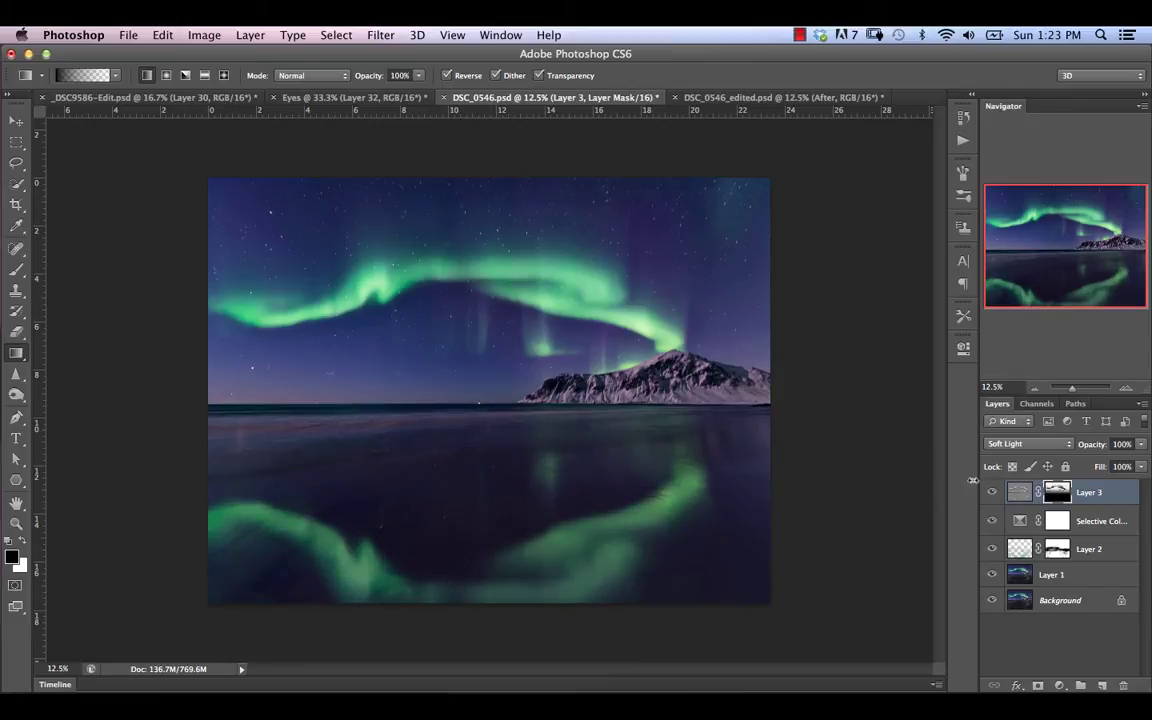
- Compare the image with Layer 3's mask disabled and enabled, leaving the mask enabled
{"action": "left_click", "coordinate": [1058, 494], "text": "shift"}
{"action": "left_click", "coordinate": [1059, 497], "text": "shift"}
{"action": "left_click", "coordinate": [1057, 497], "text": "shift"}
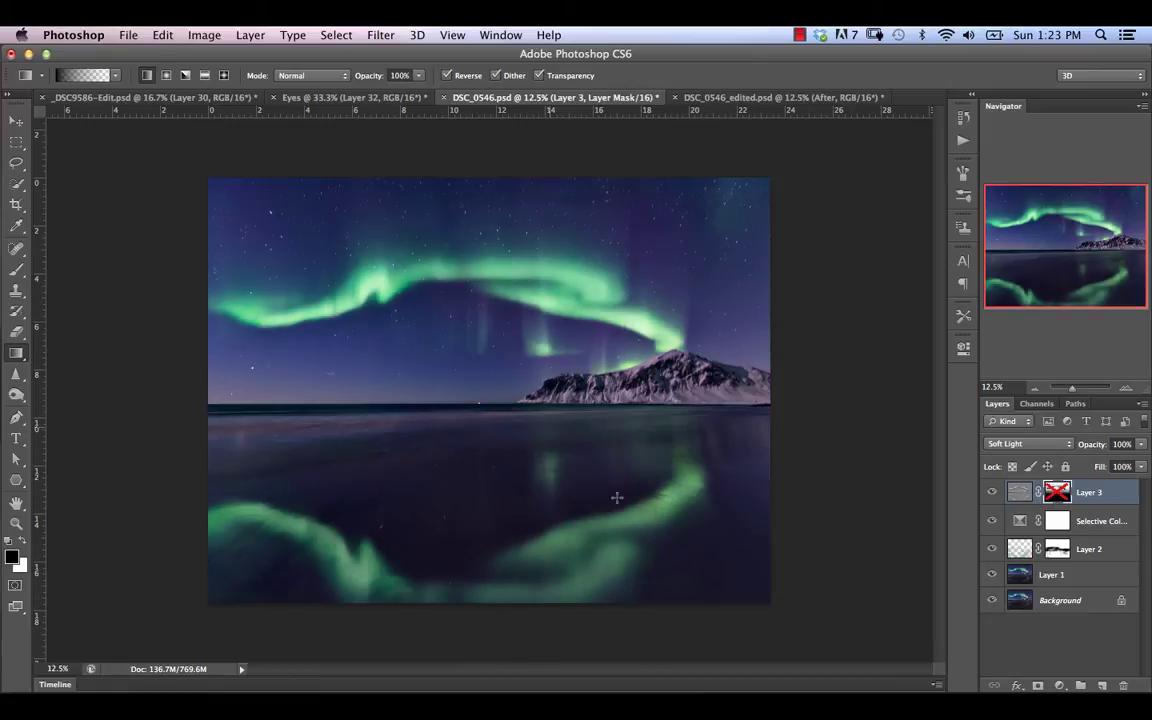
{"action": "left_click", "coordinate": [1060, 496], "text": "shift"}
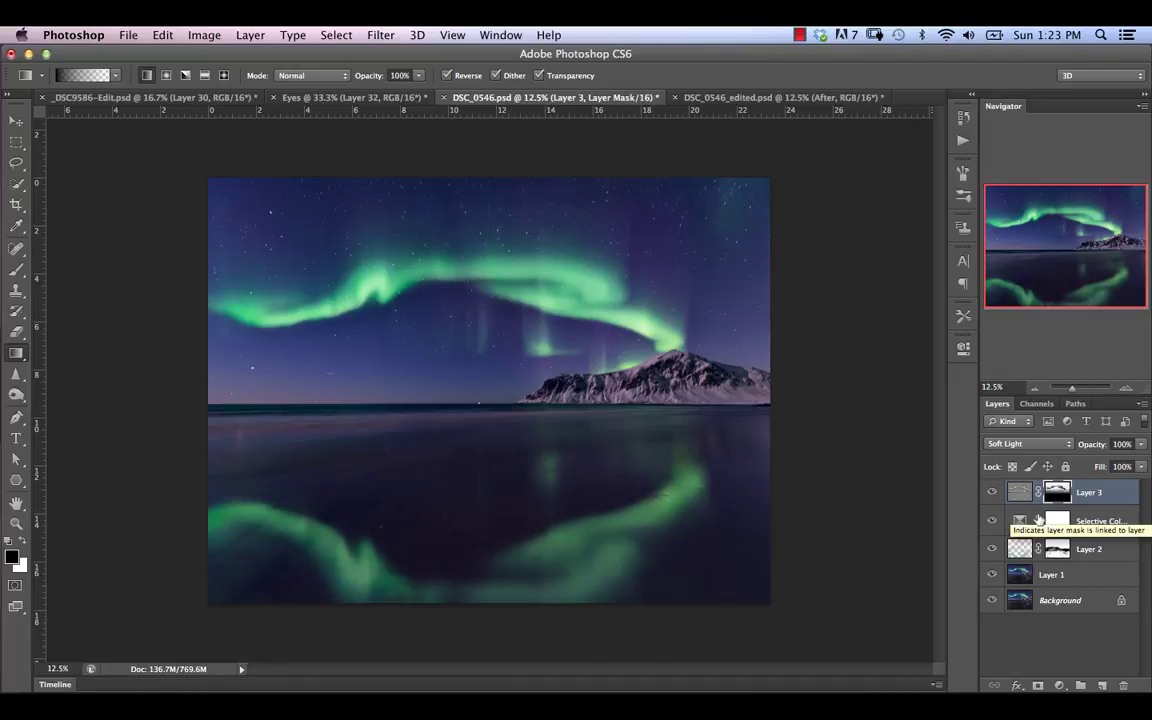
- Merge all visible layers into a new top layer and set its blend mode to Linear Light
{"action": "key", "text": "super+alt+shift+e"}
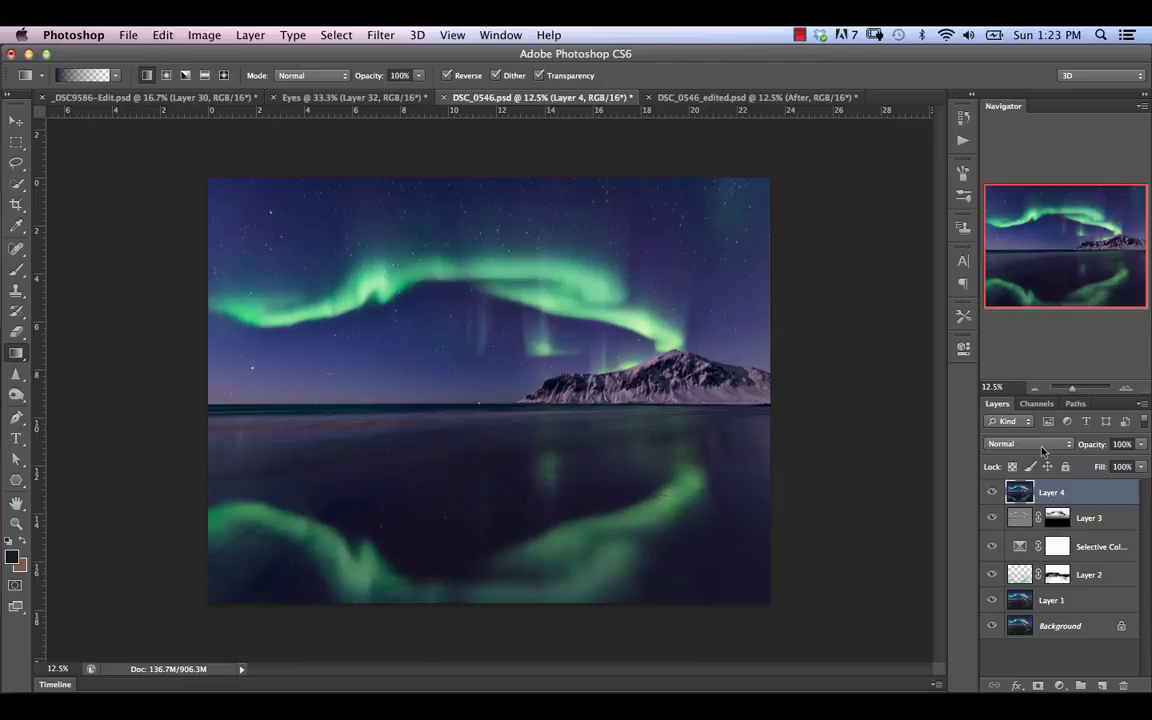
{"action": "left_click", "coordinate": [1042, 447]}
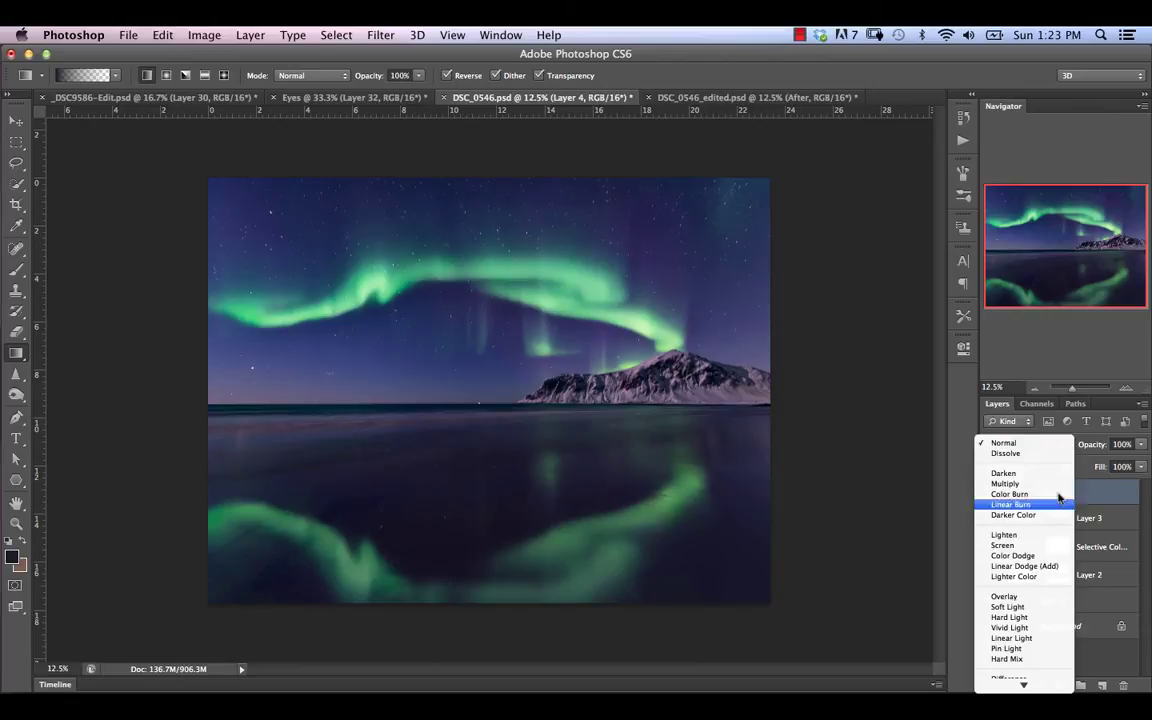
{"action": "left_click", "coordinate": [1012, 638]}
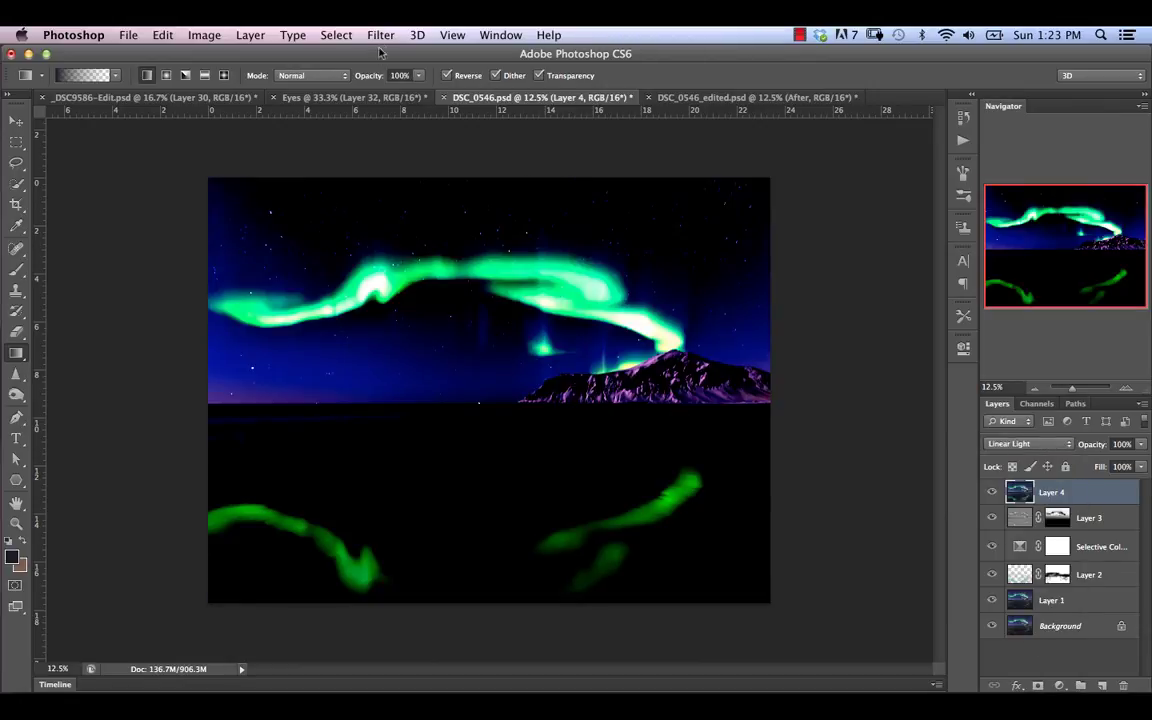
- Sharpen Layer 4 with the High Pass filter at a radius of 1.7 pixels
{"action": "left_click", "coordinate": [380, 35]}
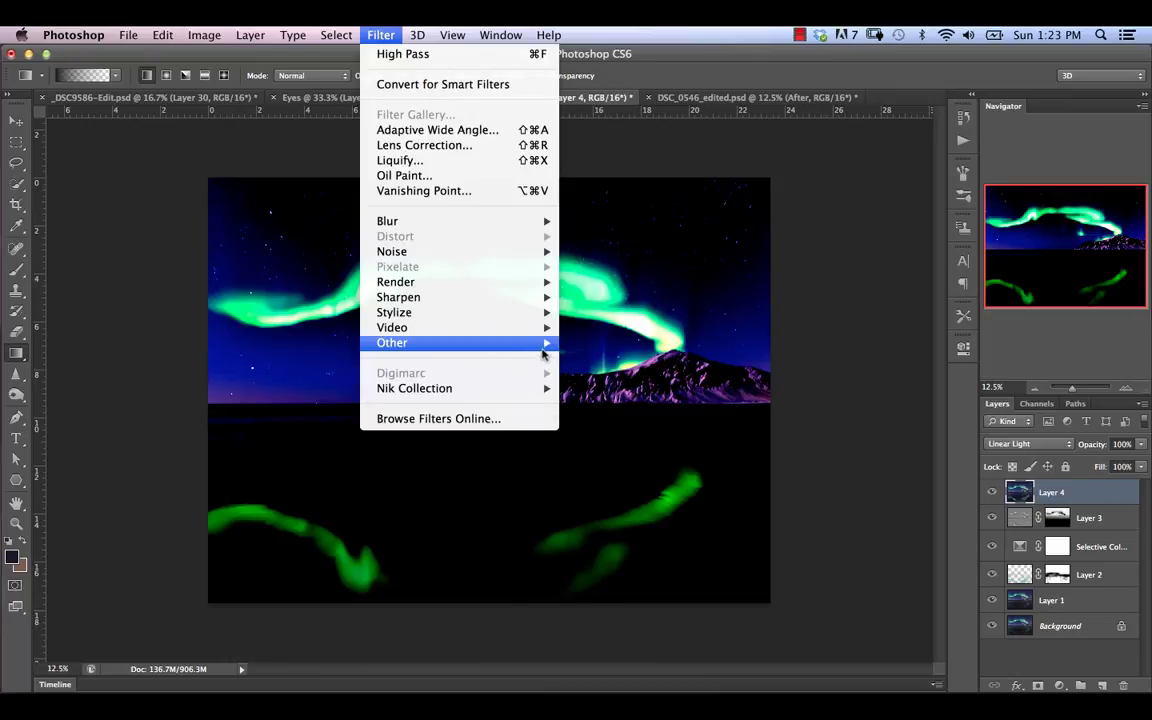
{"action": "mouse_move", "coordinate": [548, 343]}
{"action": "left_click", "coordinate": [600, 357]}
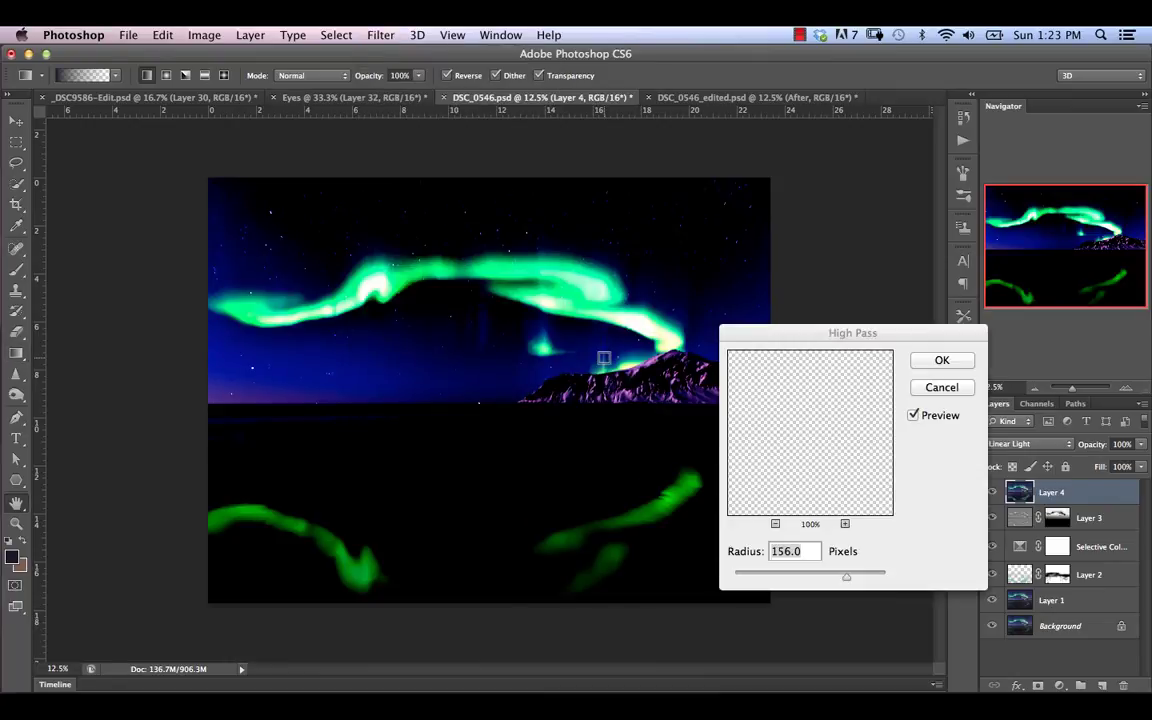
{"action": "left_click_drag", "start_coordinate": [846, 577], "coordinate": [747, 579]}
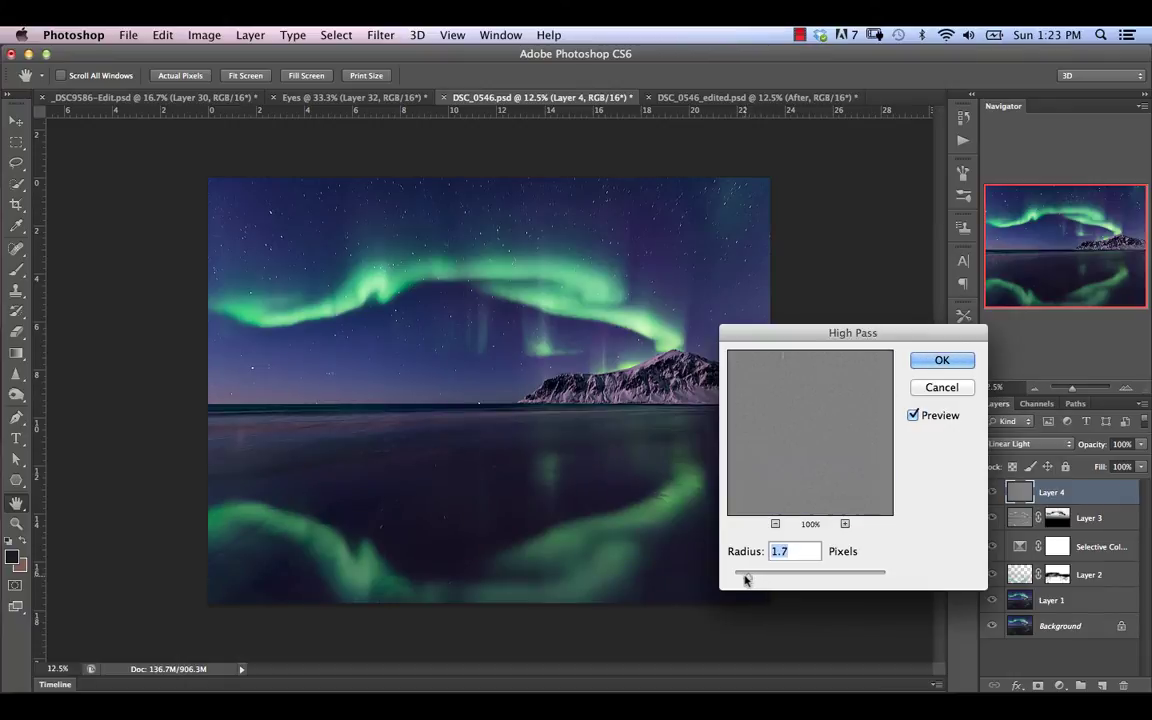
{"action": "left_click", "coordinate": [941, 360]}
{"action": "key", "text": "g"}
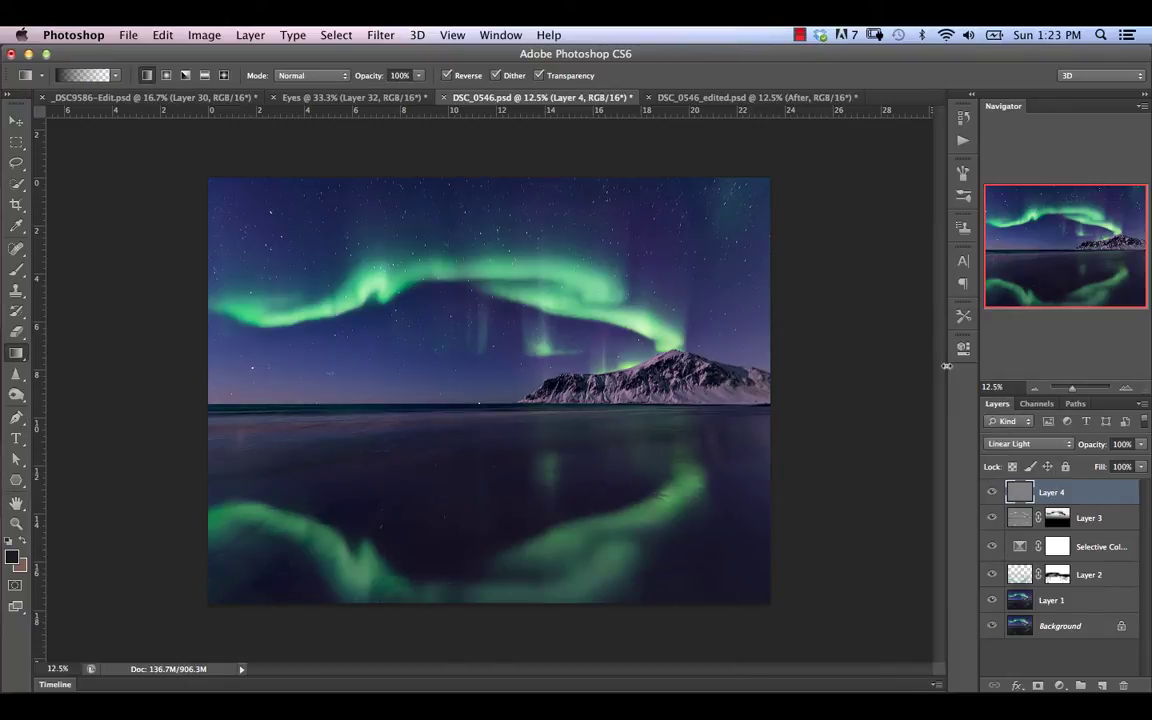
- Compare the image with Layer 4 hidden and shown to judge the sharpening
{"action": "left_click", "coordinate": [993, 493]}
{"action": "left_click", "coordinate": [992, 493]}
{"action": "left_click", "coordinate": [988, 503]}
{"action": "left_click", "coordinate": [993, 493]}
- Add a mask to Layer 4 that fades out the water with a black-to-transparent gradient, and set the layer's opacity to 51%
{"action": "left_click", "coordinate": [1038, 686]}
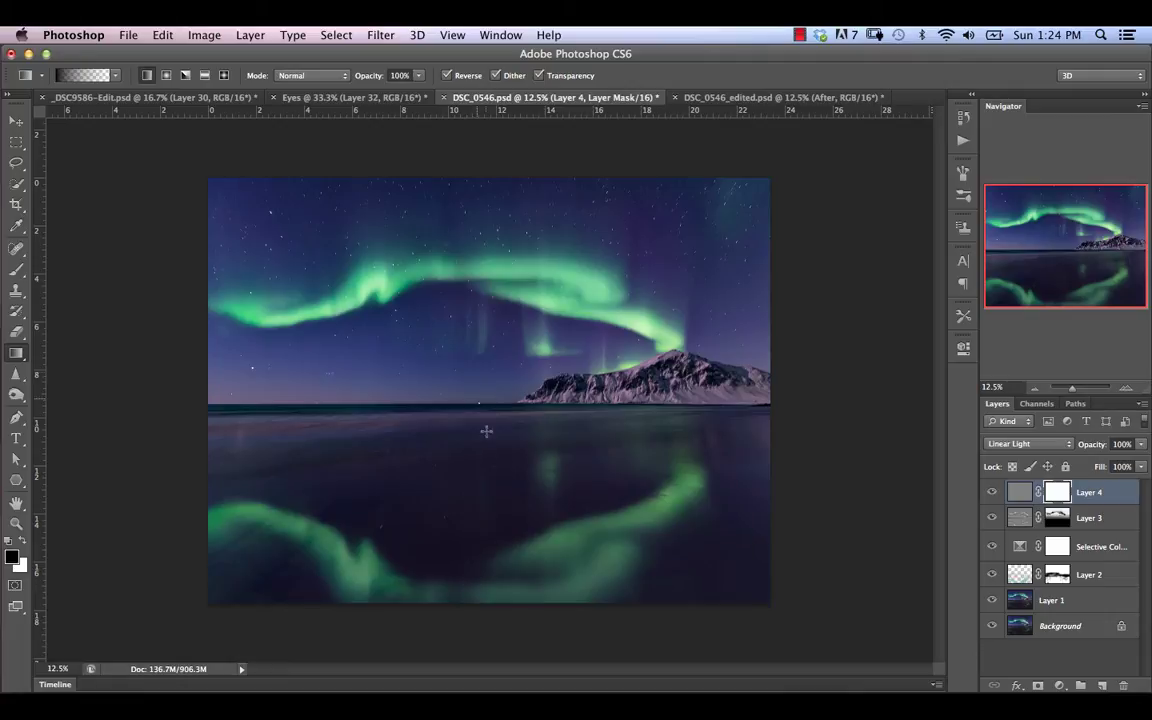
{"action": "left_click_drag", "start_coordinate": [496, 368], "coordinate": [501, 534]}
{"action": "left_click", "coordinate": [1019, 492]}
{"action": "left_click_drag", "start_coordinate": [1095, 444], "coordinate": [1063, 450]}
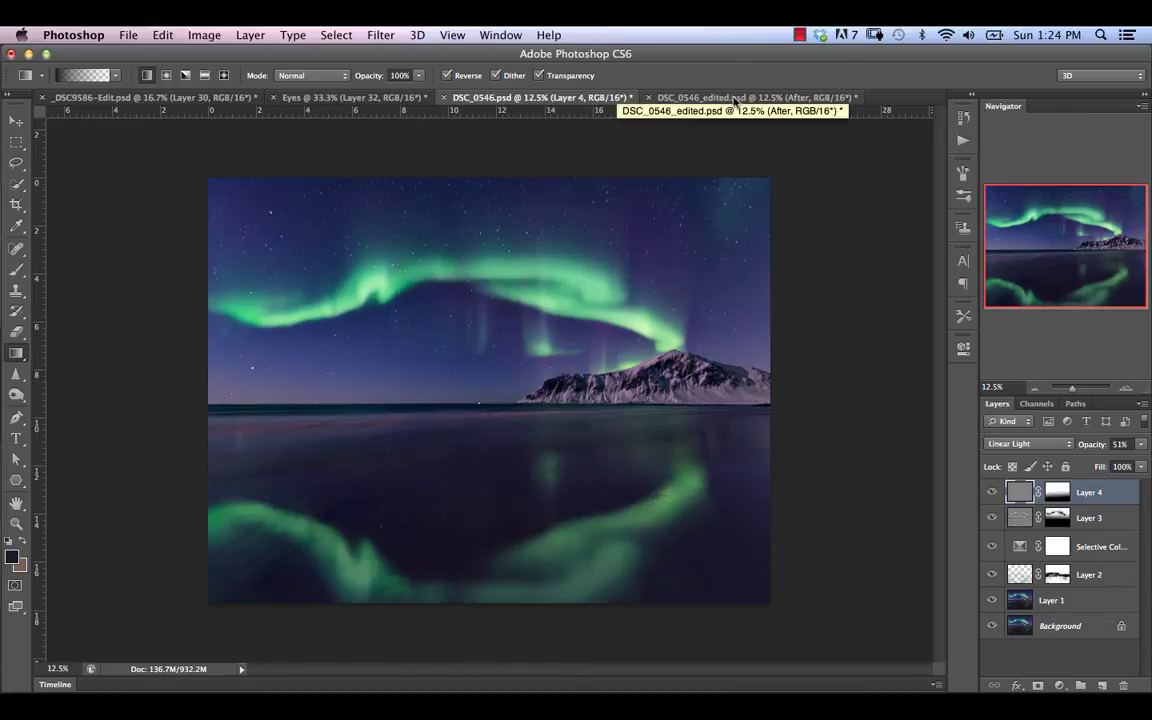
- Examine DSC_0546_edited.psd with its After group hidden and shown, and return to DSC_0546.psd
{"action": "left_click", "coordinate": [725, 98]}
{"action": "left_click", "coordinate": [993, 490]}
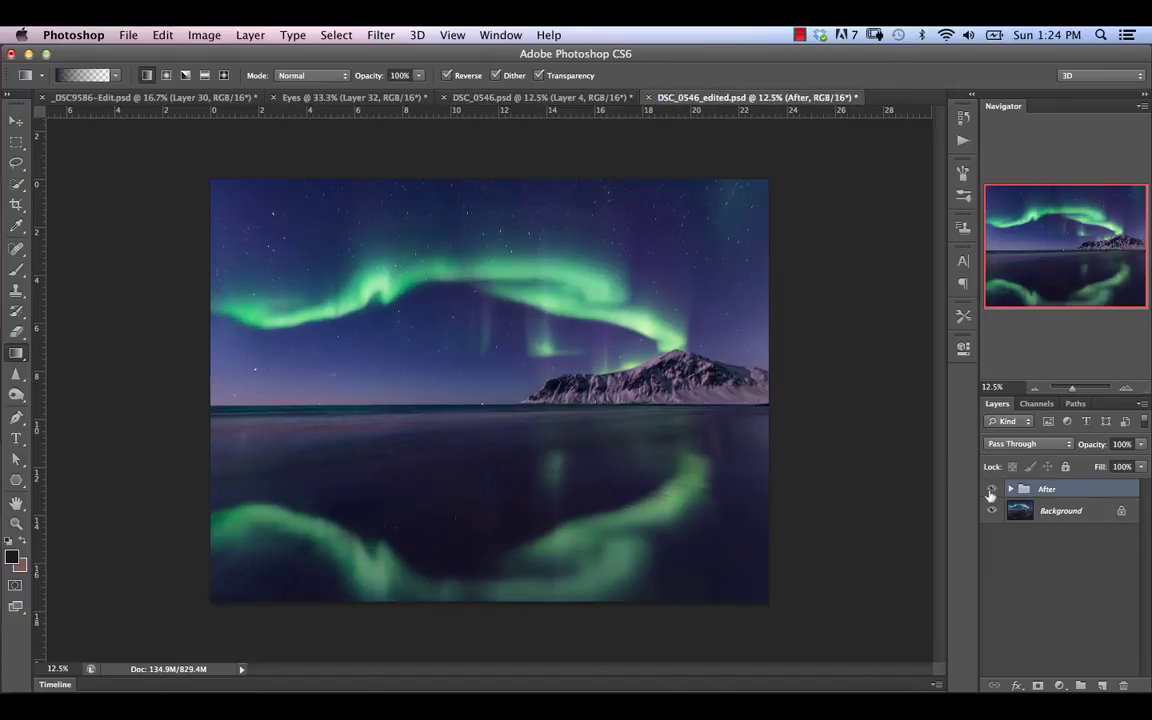
{"action": "left_click", "coordinate": [993, 490]}
{"action": "left_click", "coordinate": [993, 490]}
{"action": "left_click", "coordinate": [567, 99]}
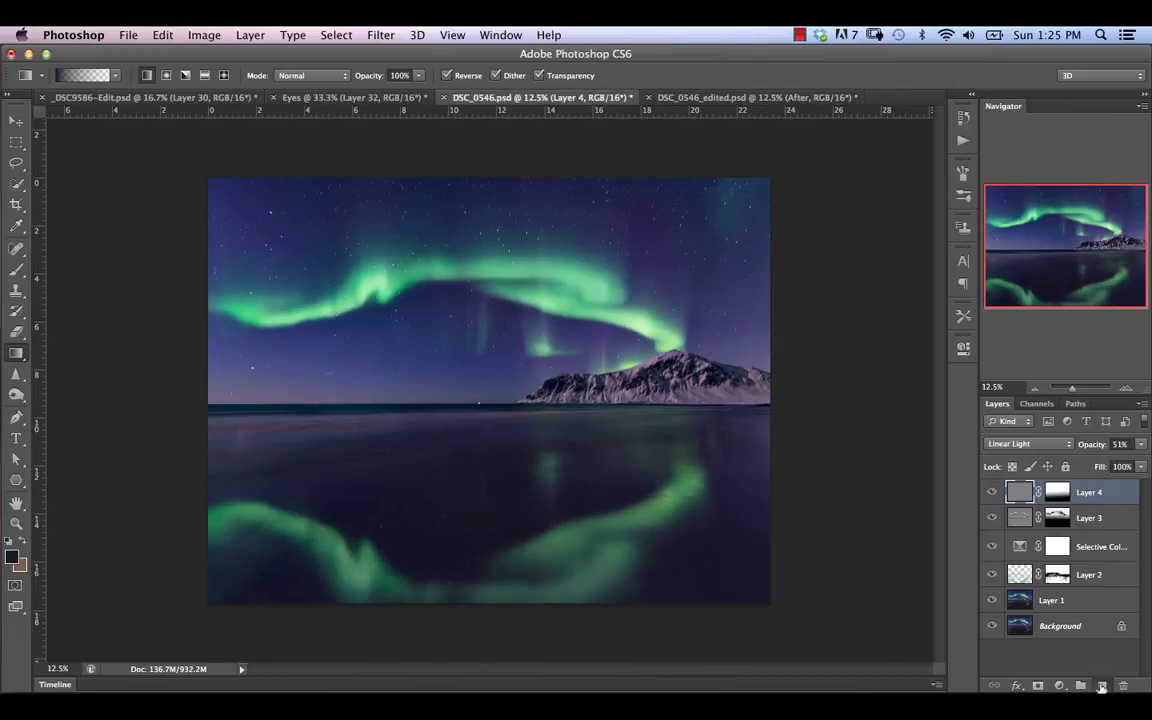
- Add a new empty layer and set the foreground color to dark blue 2c2b3a, starting from a sample of the sky above the horizon
{"action": "key", "text": "super+shift+alt+n"}
{"action": "left_click", "coordinate": [14, 559]}
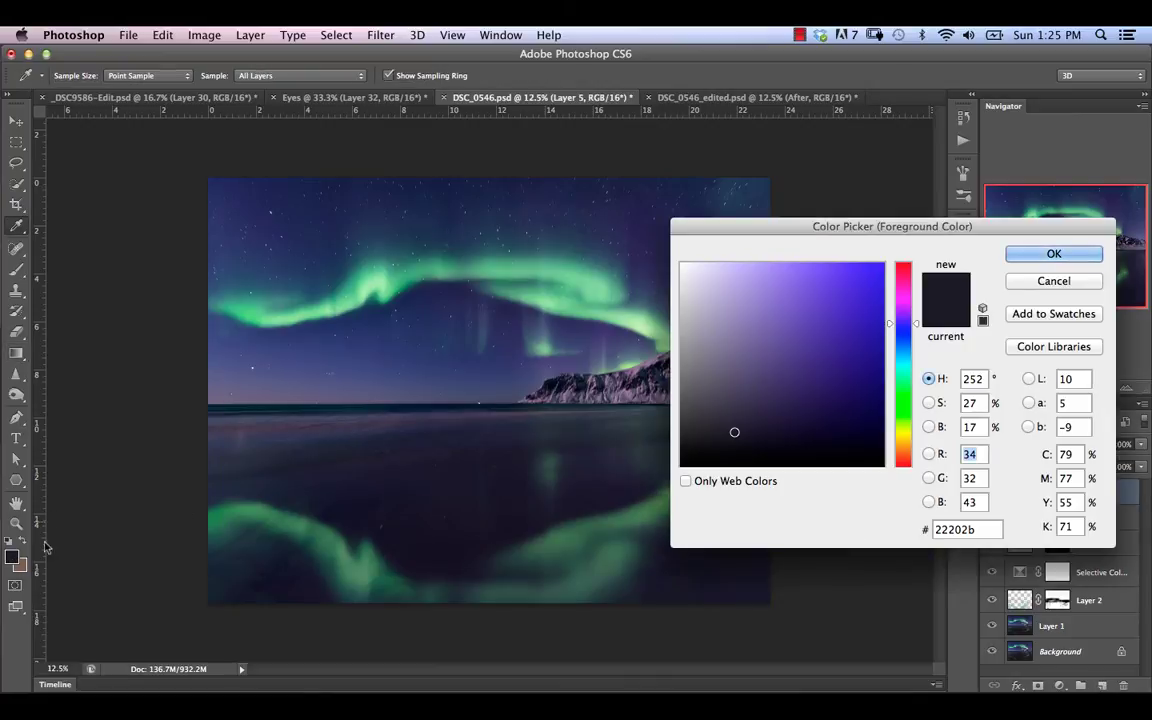
{"action": "left_click_drag", "start_coordinate": [284, 382], "coordinate": [283, 386]}
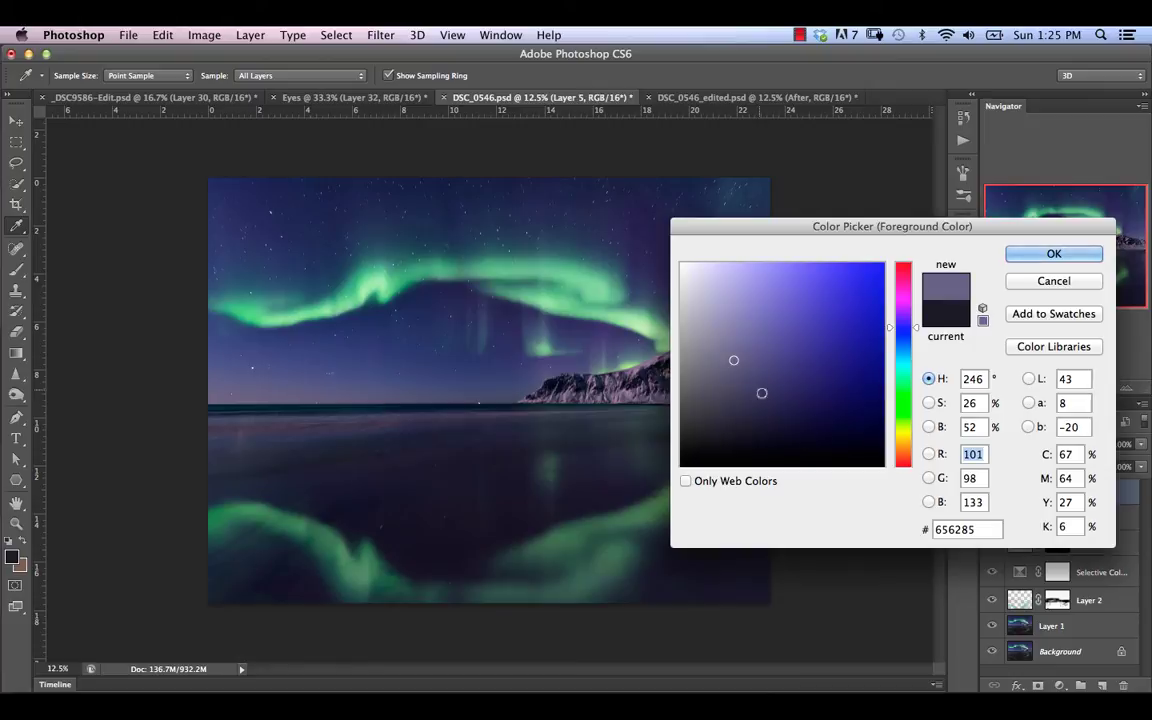
{"action": "mouse_move", "coordinate": [761, 393]}
{"action": "left_mouse_down"}
{"action": "mouse_move", "coordinate": [743, 393]}
{"action": "mouse_move", "coordinate": [733, 420]}
{"action": "left_mouse_up"}
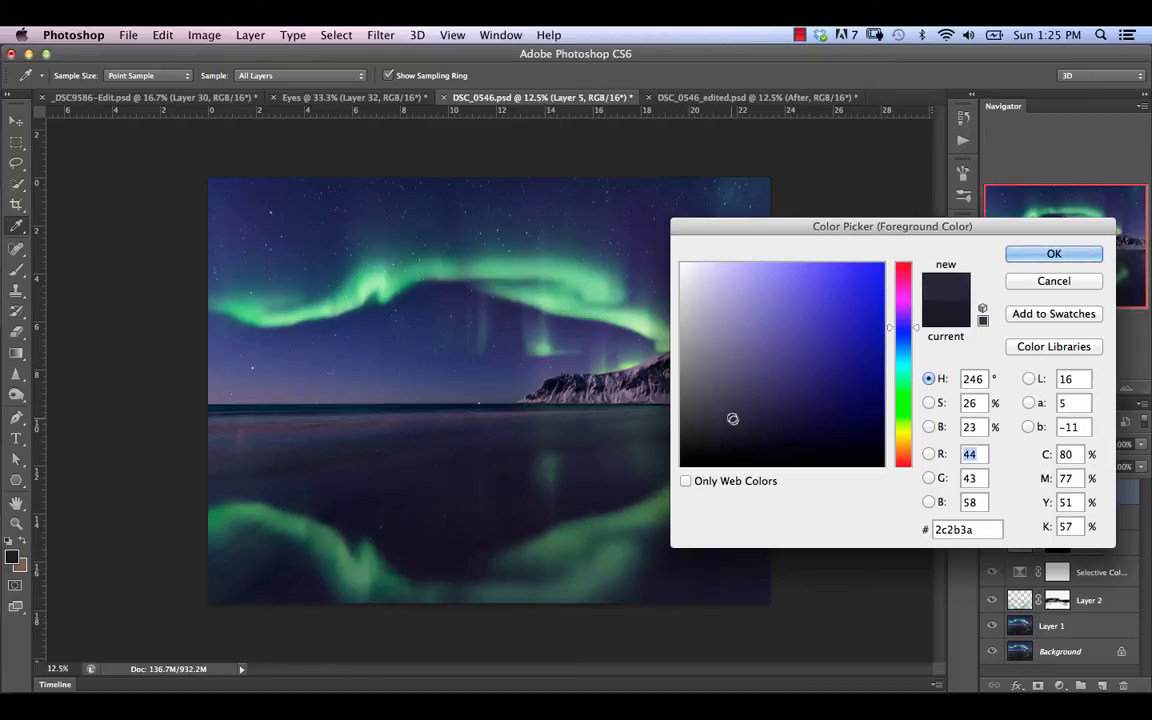
{"action": "left_click", "coordinate": [1053, 253]}
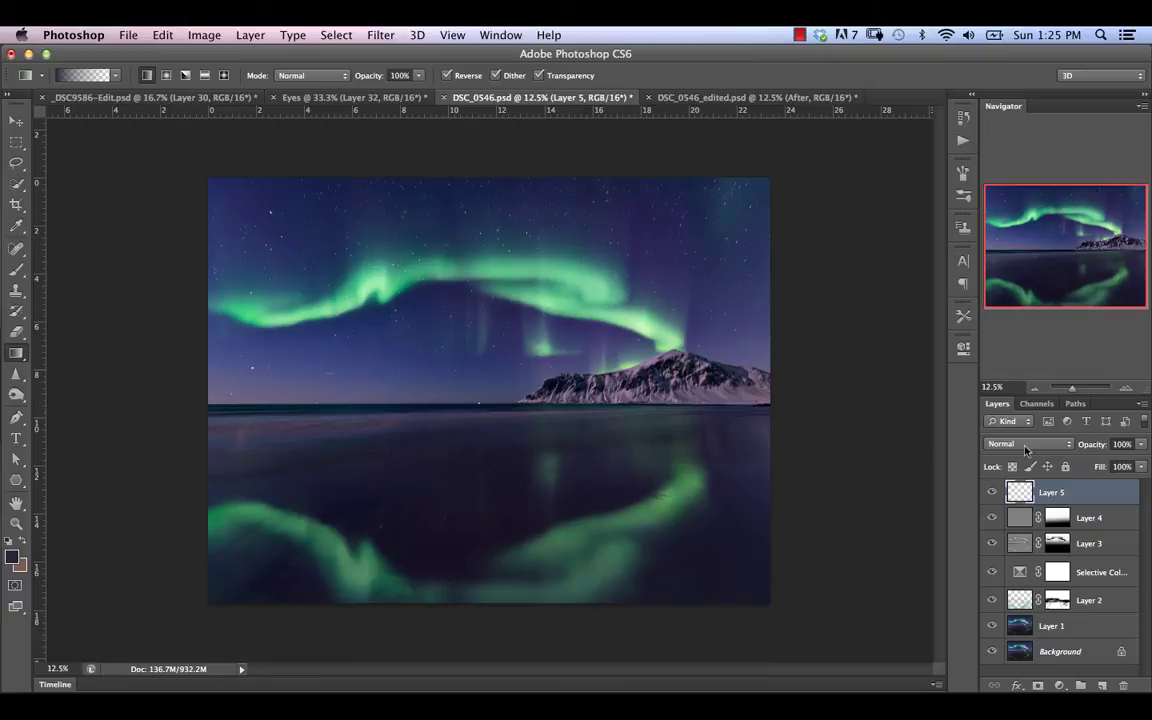
- Set Layer 5's blend mode to Linear Dodge (Add) and prepare a 600-pixel brush with 30% flow
{"action": "left_click", "coordinate": [1025, 448]}
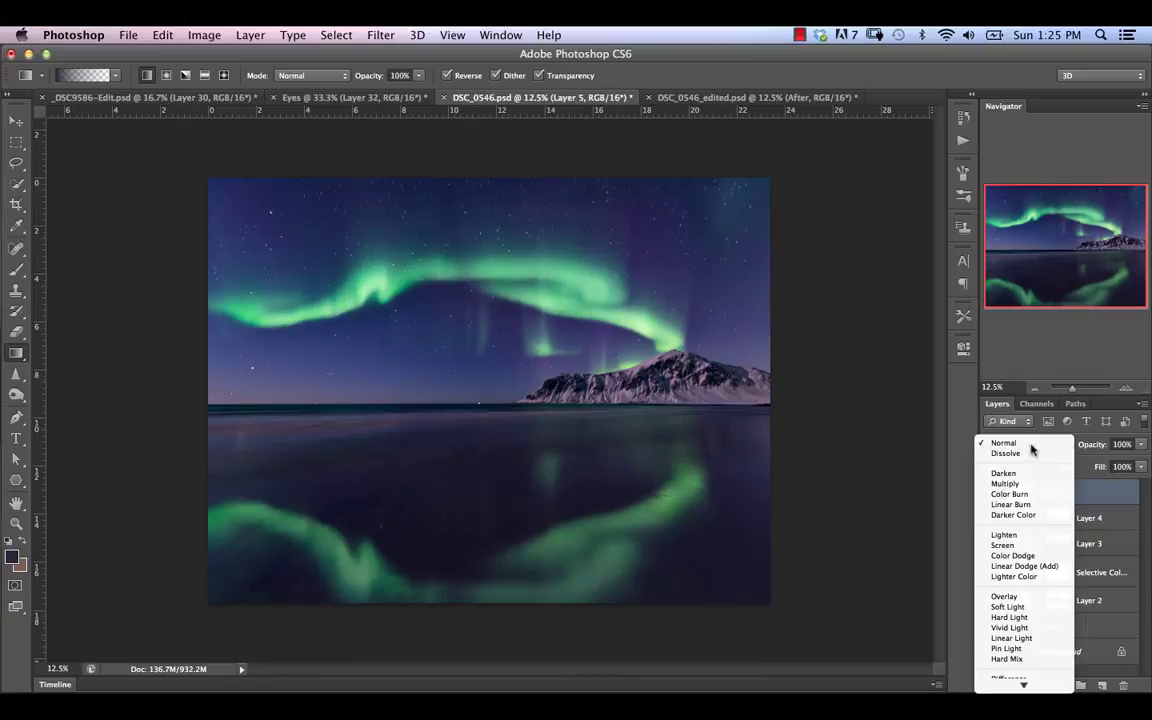
{"action": "left_click", "coordinate": [1024, 566]}
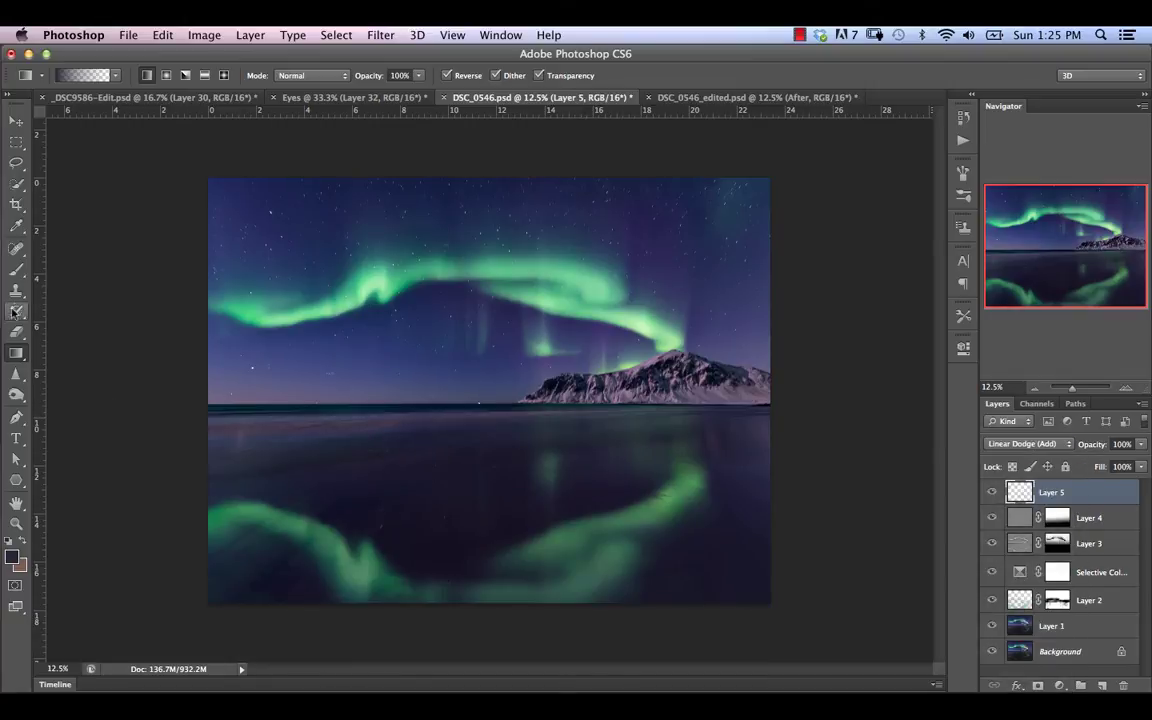
{"action": "left_click", "coordinate": [16, 270]}
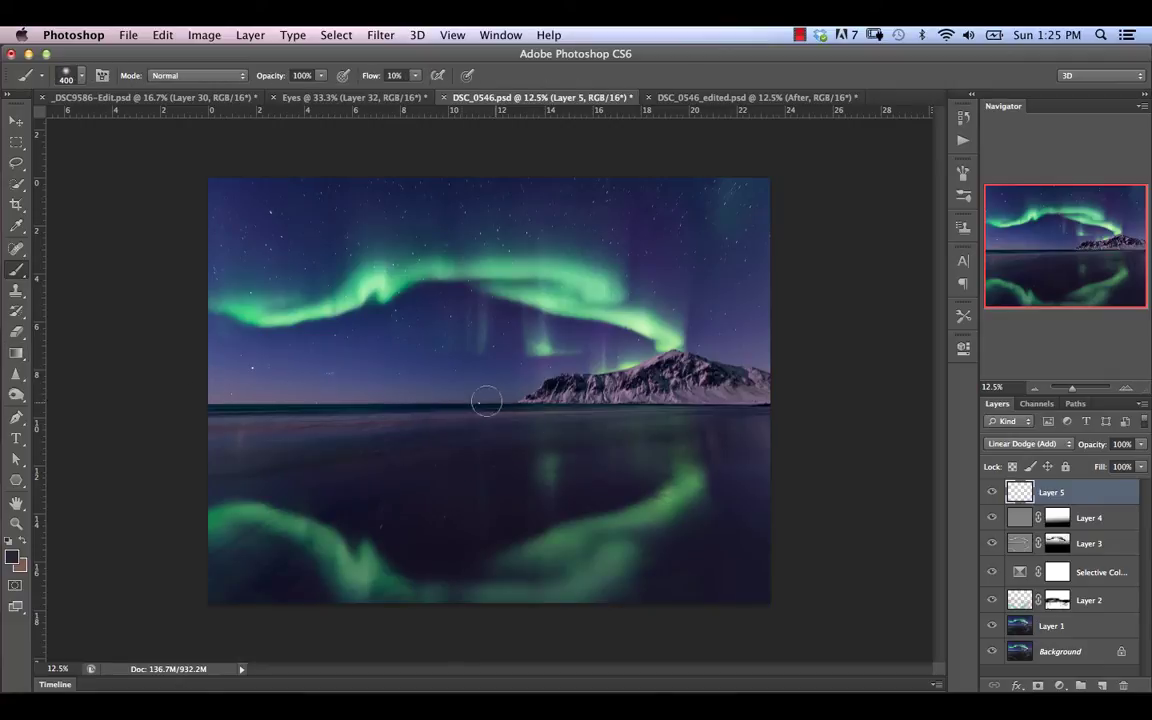
{"action": "key", "text": "bracketright"}
{"action": "key", "text": "bracketright"}
{"action": "left_click", "coordinate": [371, 77]}
{"action": "type", "text": "30"}
{"action": "key", "text": "Return"}
- Paint a soft glow on Layer 5 along the horizon, around the mountain and over the water, enlarging the brush to 900 pixels
{"action": "left_click_drag", "start_coordinate": [425, 396], "coordinate": [195, 393]}
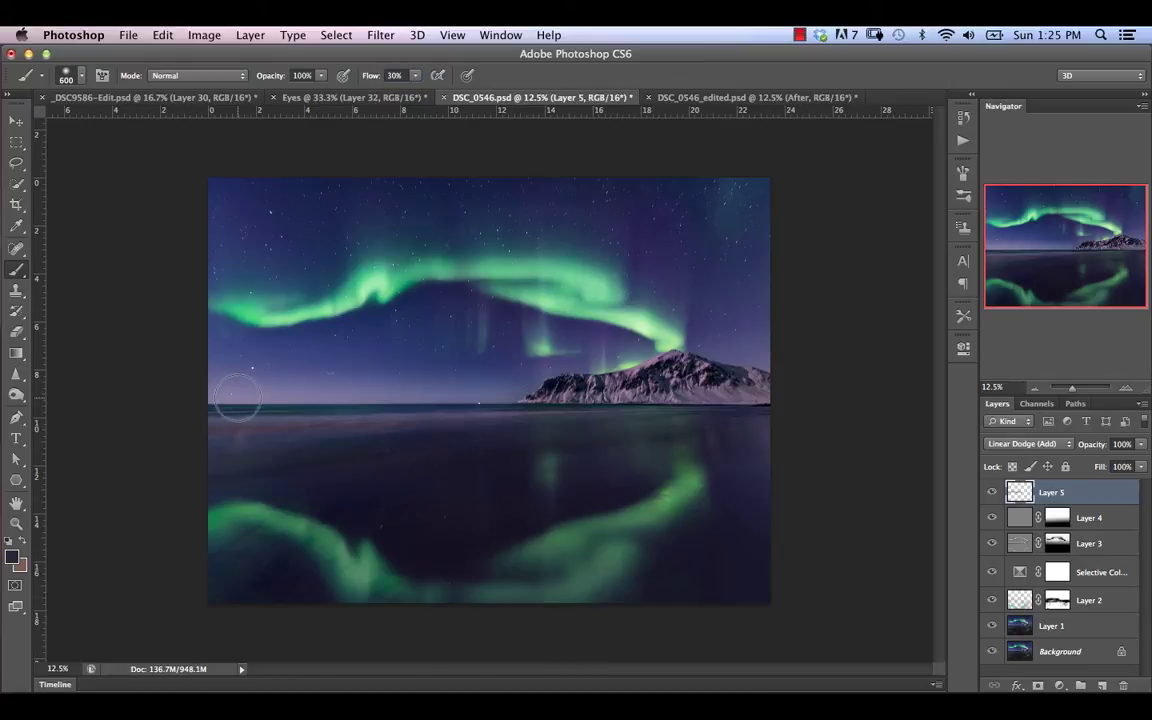
{"action": "mouse_move", "coordinate": [681, 463]}
{"action": "left_mouse_down"}
{"action": "mouse_move", "coordinate": [771, 314]}
{"action": "mouse_move", "coordinate": [748, 346]}
{"action": "mouse_move", "coordinate": [743, 525]}
{"action": "mouse_move", "coordinate": [763, 432]}
{"action": "left_mouse_up"}
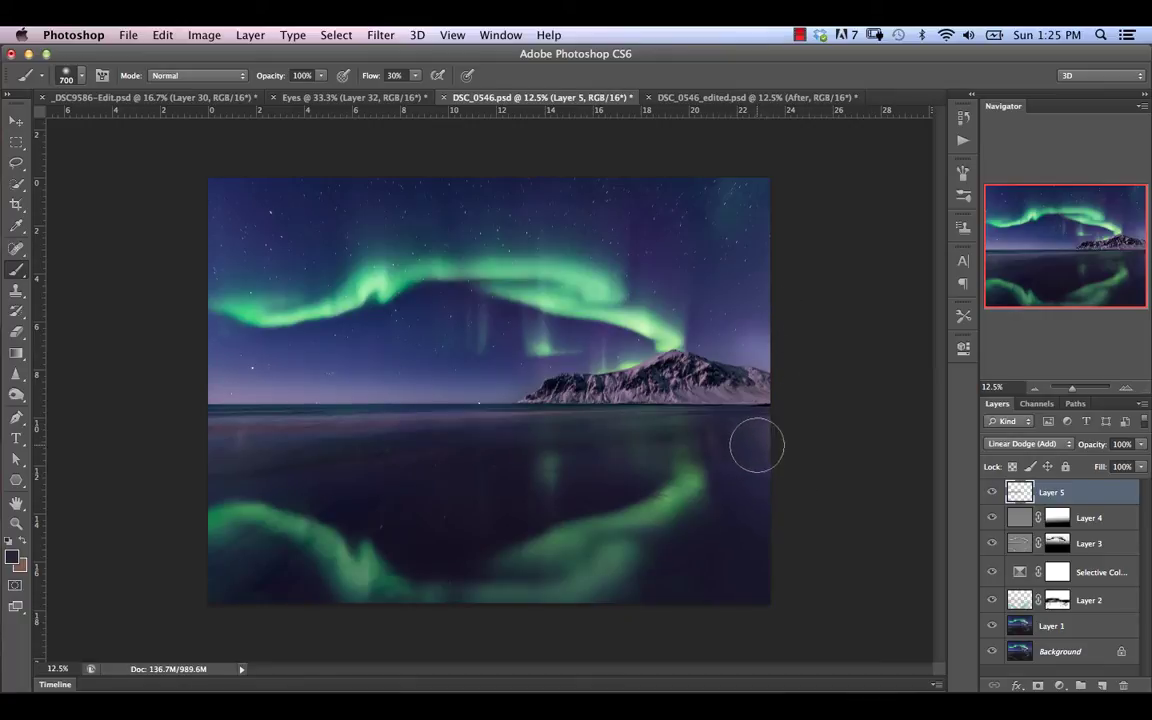
{"action": "key", "text": "bracketright"}
{"action": "key", "text": "bracketright"}
{"action": "key", "text": "bracketright"}
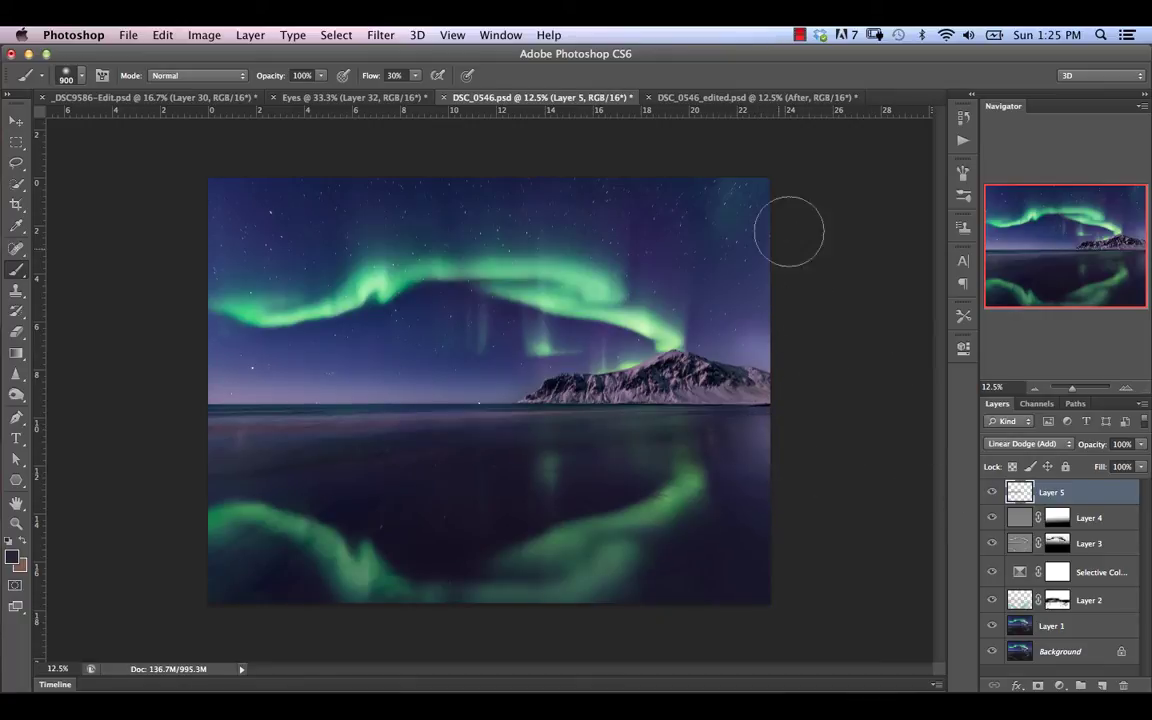
{"action": "mouse_move", "coordinate": [812, 411]}
{"action": "left_mouse_down"}
{"action": "mouse_move", "coordinate": [337, 452]}
{"action": "mouse_move", "coordinate": [213, 373]}
{"action": "mouse_move", "coordinate": [514, 360]}
{"action": "mouse_move", "coordinate": [606, 518]}
{"action": "left_mouse_up"}
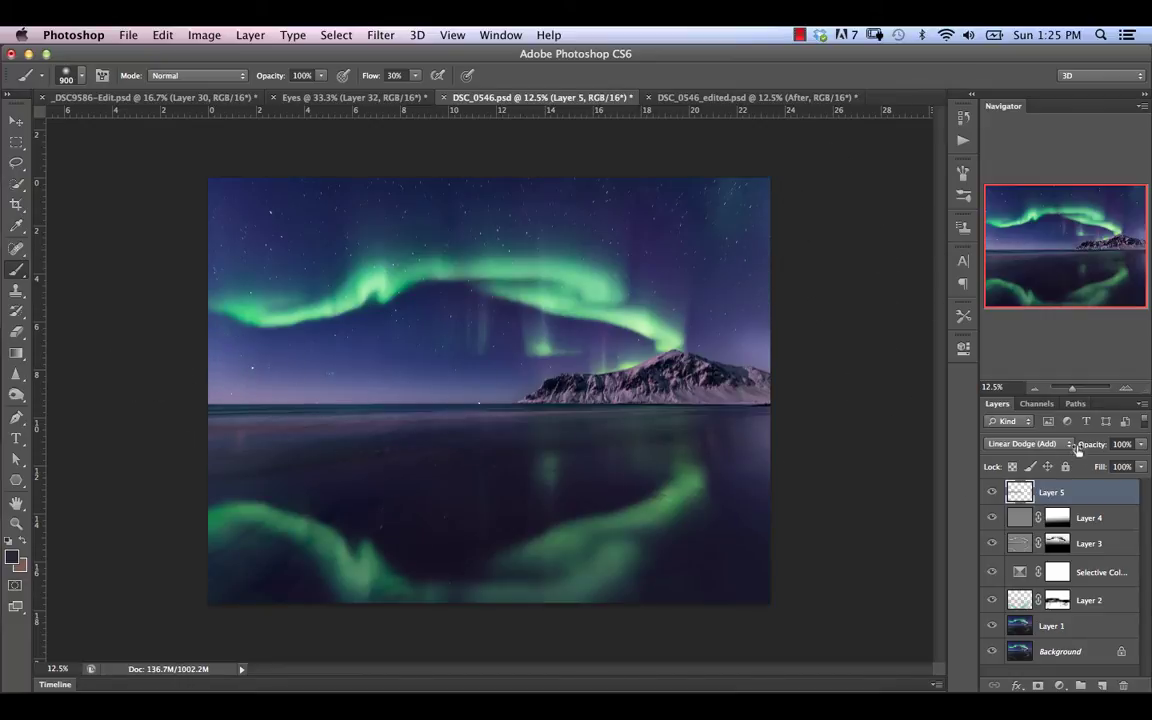
- Set Layer 5's opacity to 51% and compare the image with the layer hidden and shown
{"action": "left_click_drag", "start_coordinate": [1104, 445], "coordinate": [1063, 447]}
{"action": "left_click", "coordinate": [991, 493]}
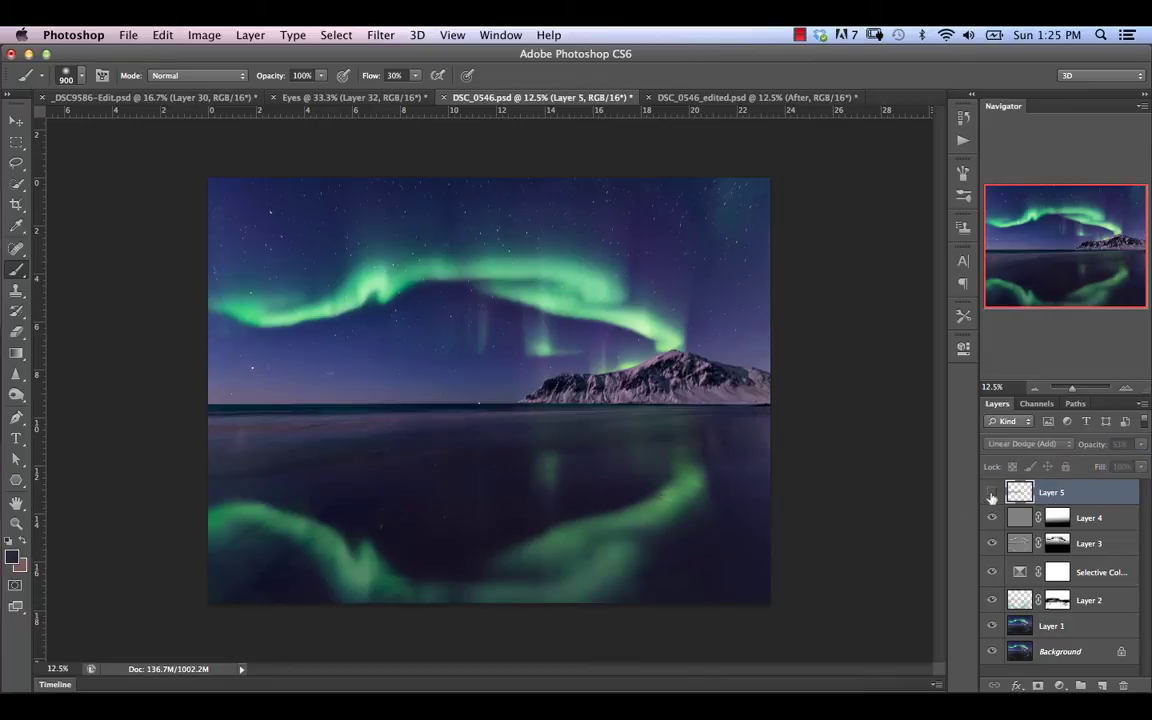
{"action": "left_click", "coordinate": [991, 493]}
{"action": "left_click", "coordinate": [991, 493]}
{"action": "left_click", "coordinate": [991, 493]}
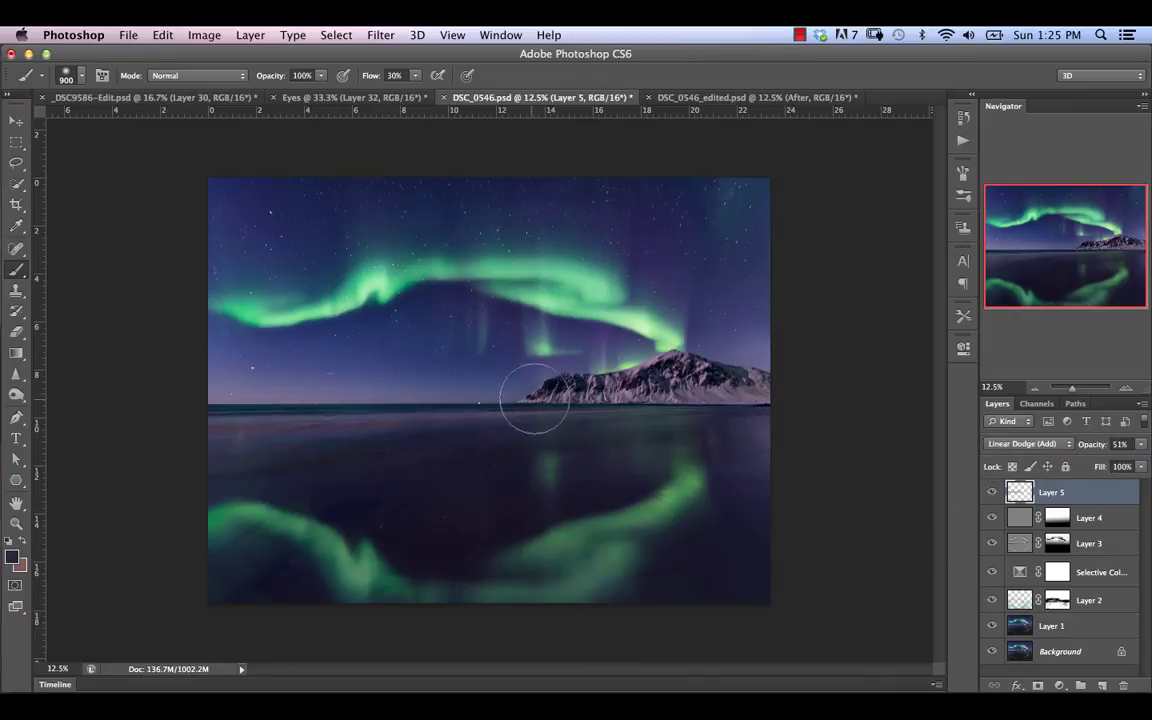